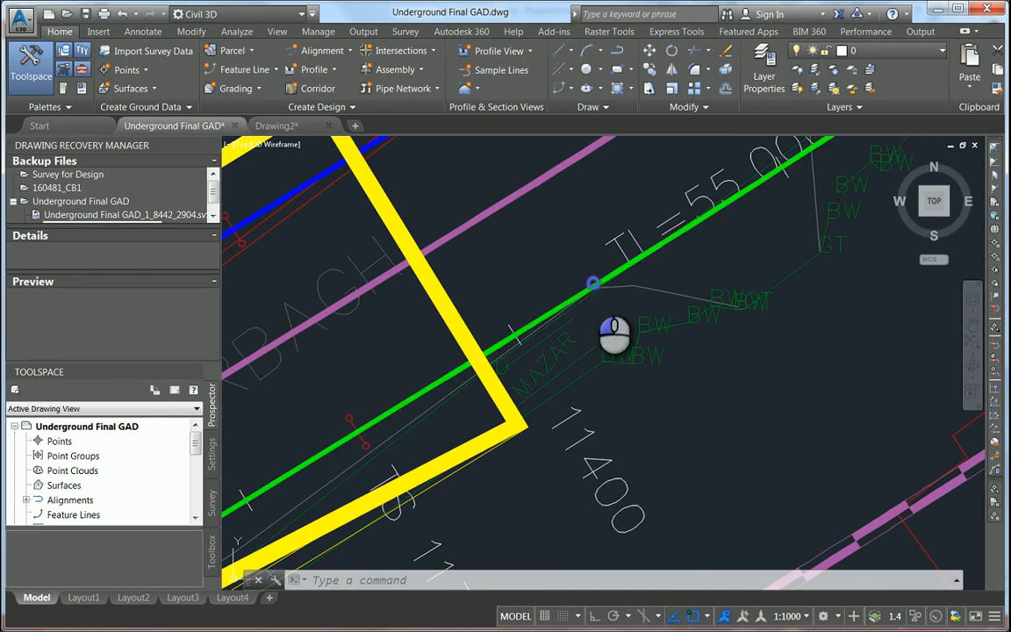
Step: Break the green alignment polyline where it crosses the end of the yellow outline near chainage 11400
scroll(498, 338, "down", 5)
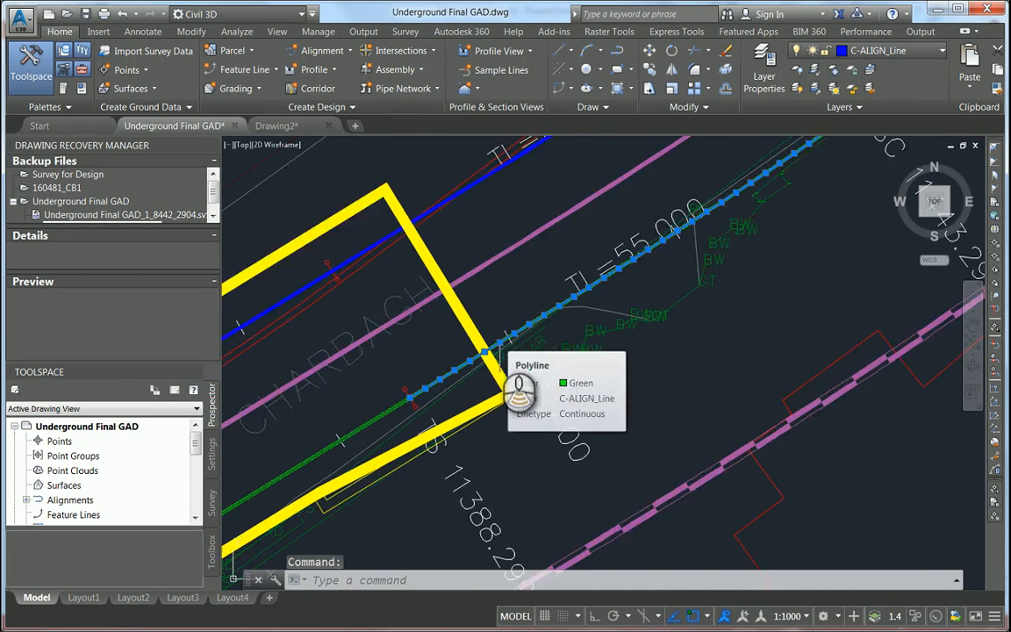
scroll(481, 375, "up", 5)
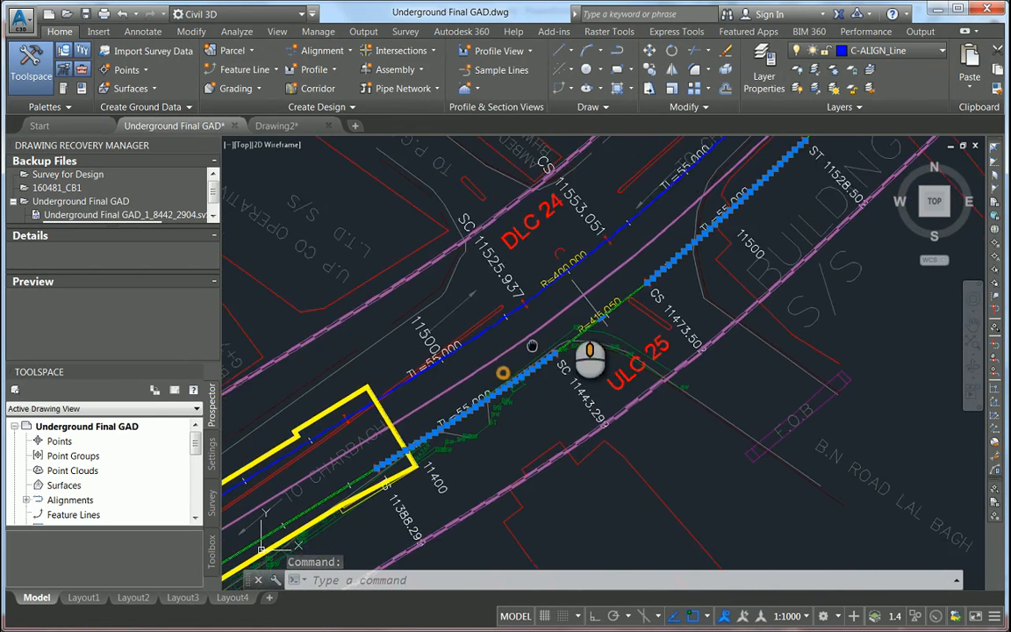
key("Escape")
key("Escape")
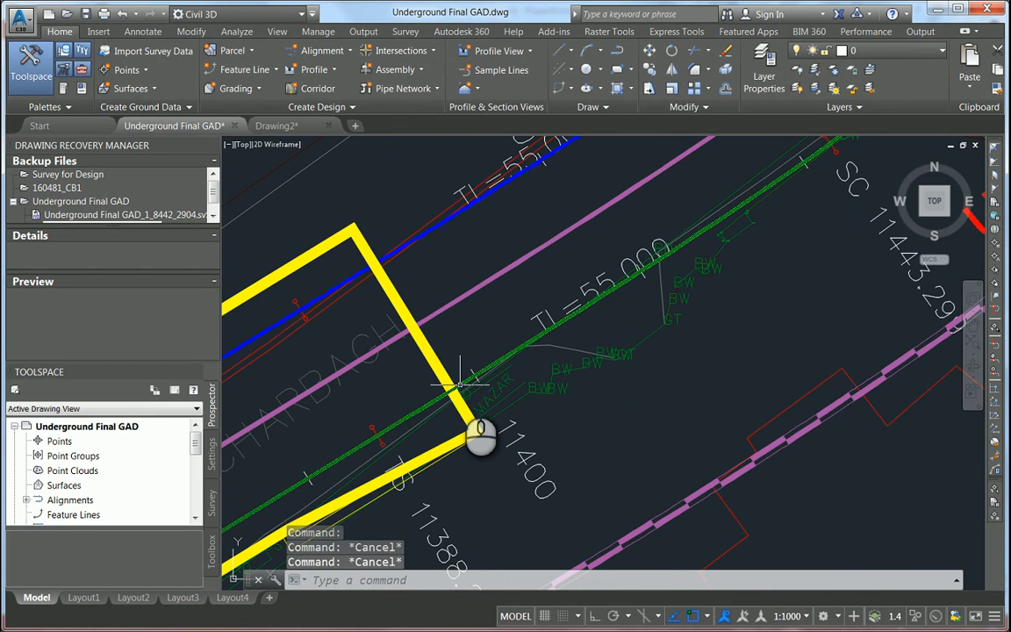
left_click(465, 377)
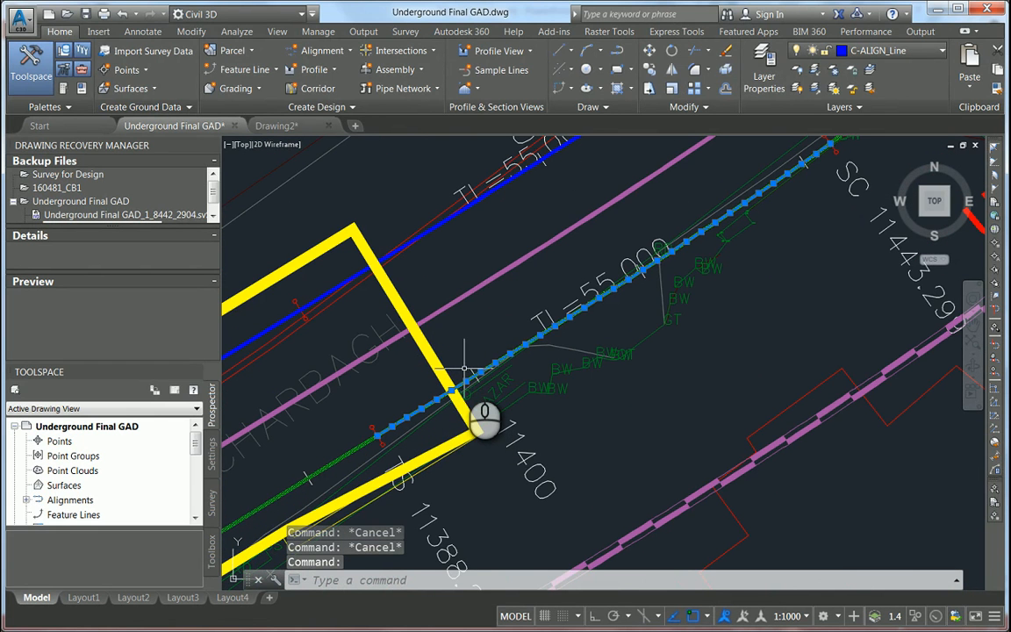
type("br")
key("Return")
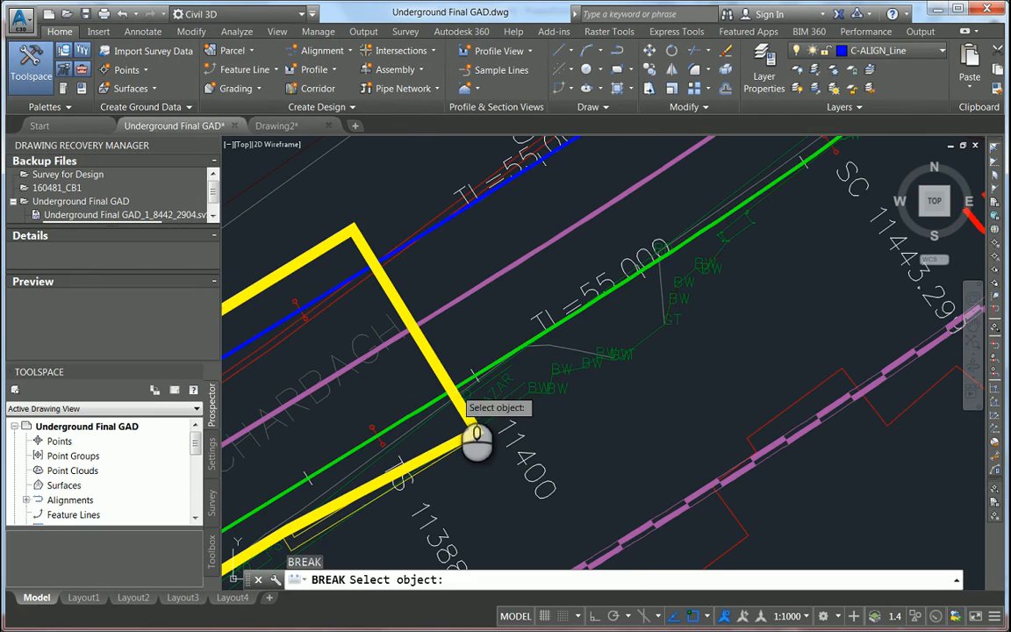
left_click(453, 390)
Step: Break the green alignment polyline again where it crosses the end of the next yellow outline, beyond chainage 12200
scroll(441, 390, "down", 10)
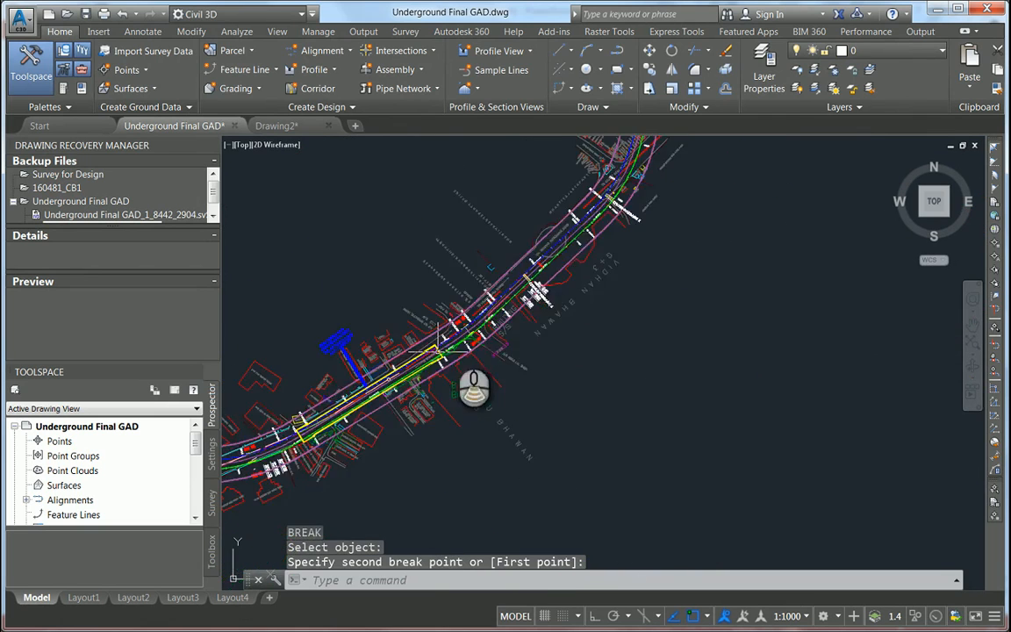
middle_click_drag(525, 260, 504, 377)
middle_click_drag(582, 278, 535, 381)
scroll(502, 196, "up", 6)
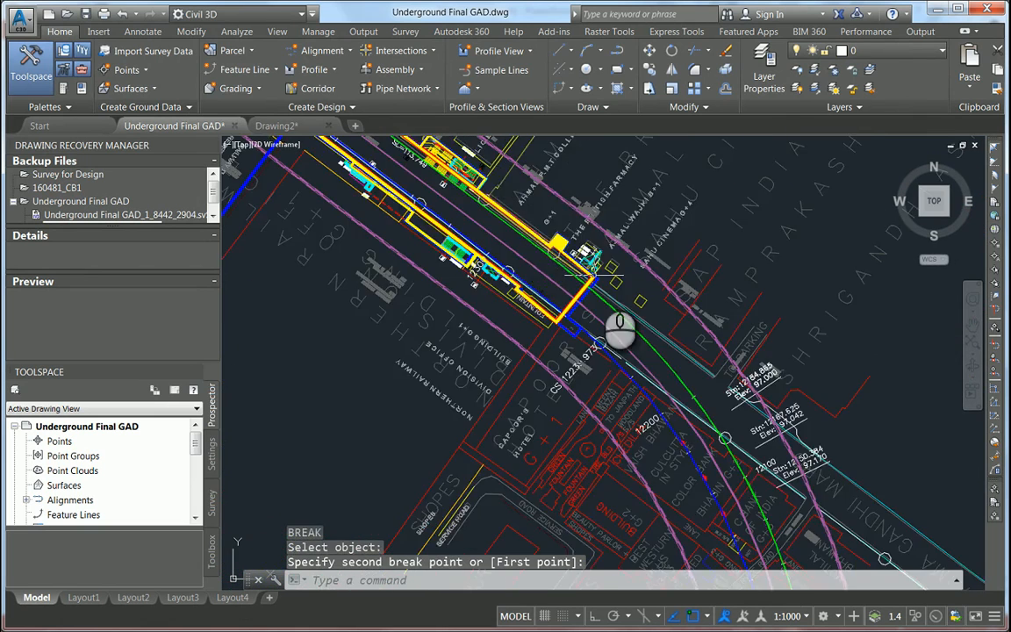
scroll(598, 279, "up", 8)
key("Return")
left_click(542, 308)
left_click(541, 308)
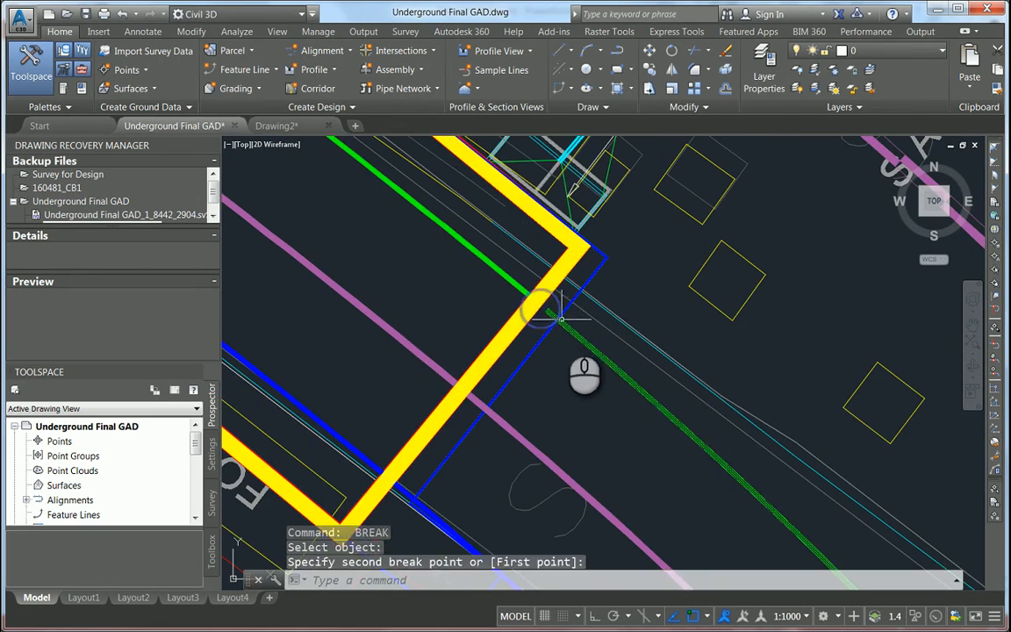
Step: Copy the green polyline section between the two break points to the clipboard
scroll(527, 333, "down", 5)
scroll(539, 341, "up", 2)
middle_click_drag(538, 342, 535, 221)
middle_click_drag(537, 423, 534, 267)
scroll(534, 307, "down", 7)
scroll(505, 348, "up", 6)
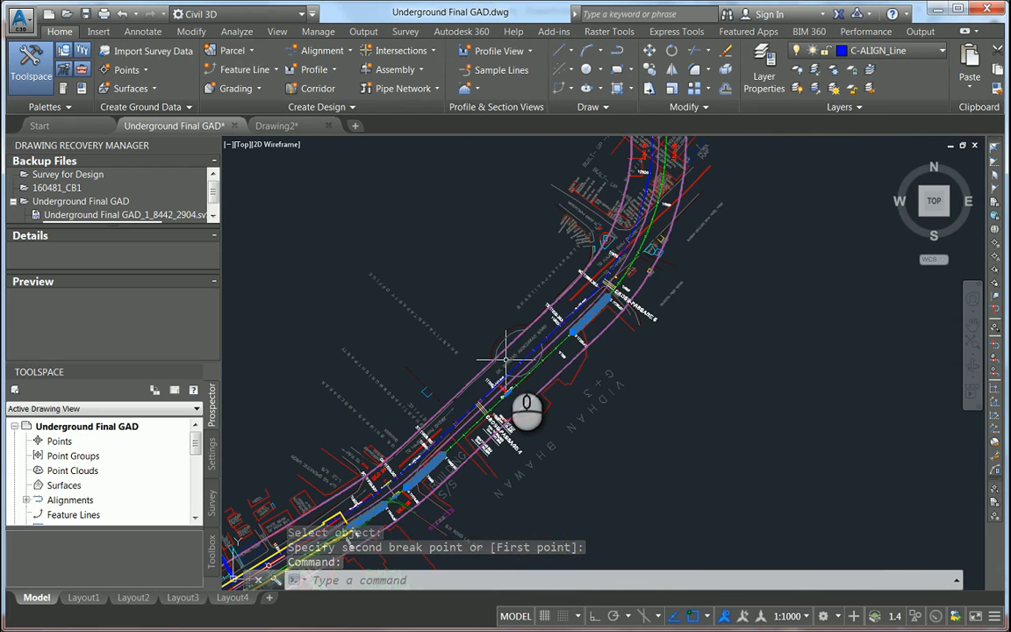
left_click(474, 374)
key("ctrl+c")
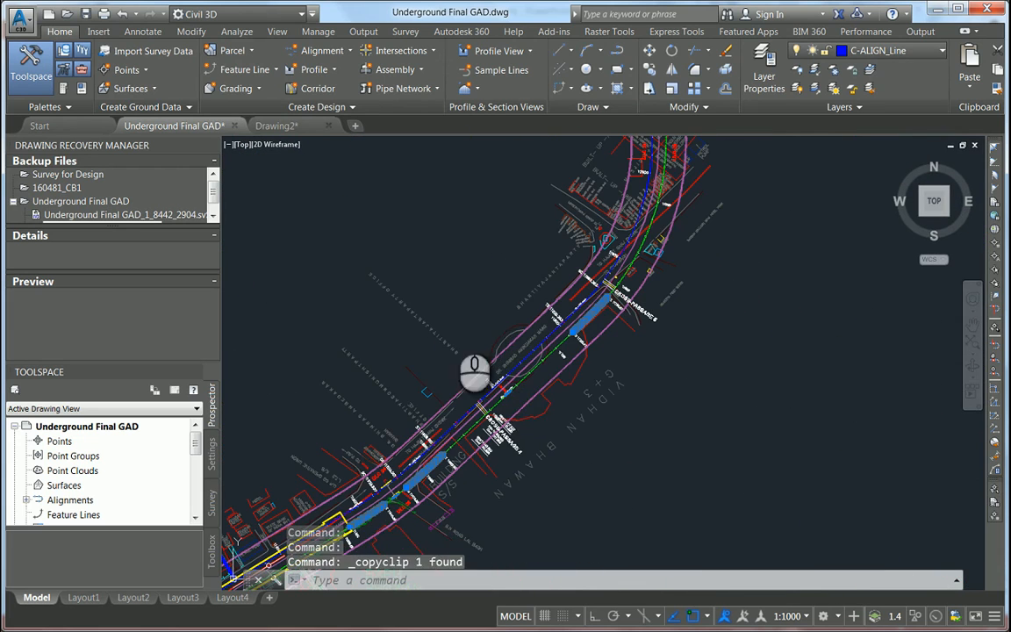
Step: Paste the copied polyline at a free spot in Drawing2
left_click(309, 127)
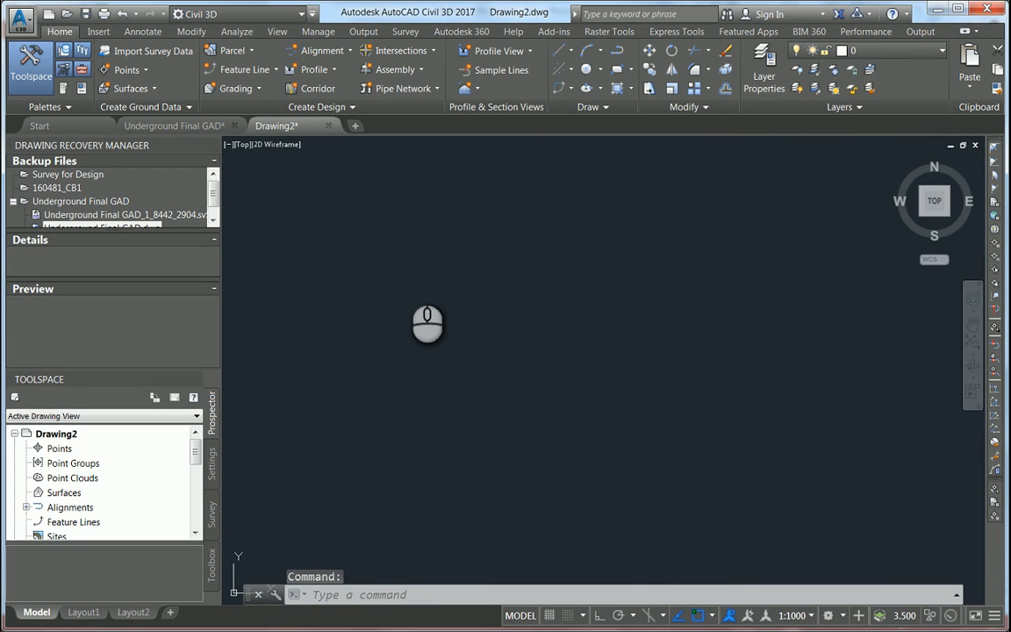
key("ctrl+v")
left_click(434, 373)
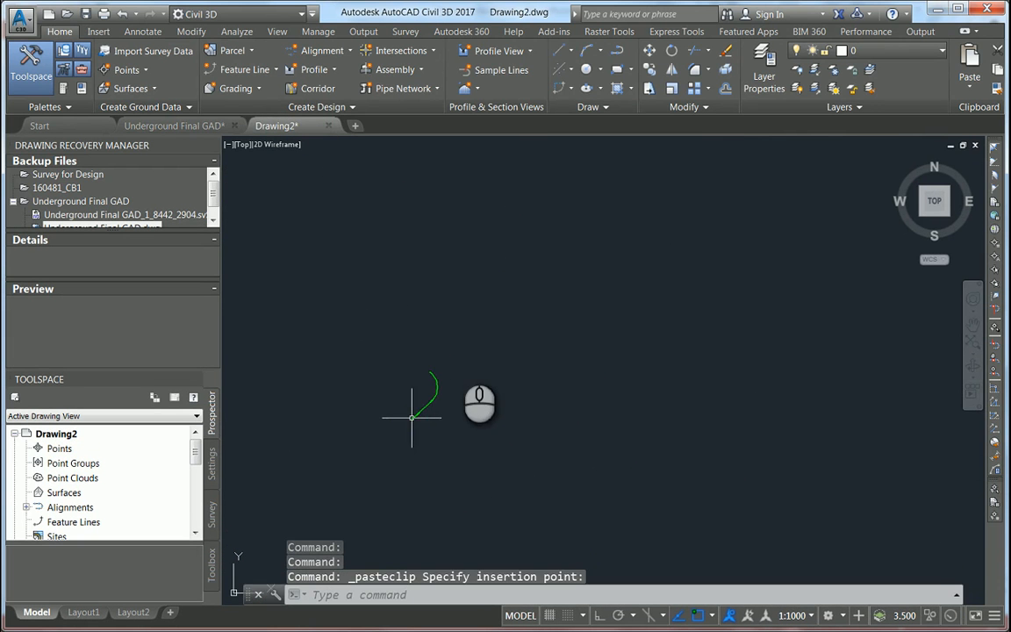
middle_click_drag(385, 470, 488, 365)
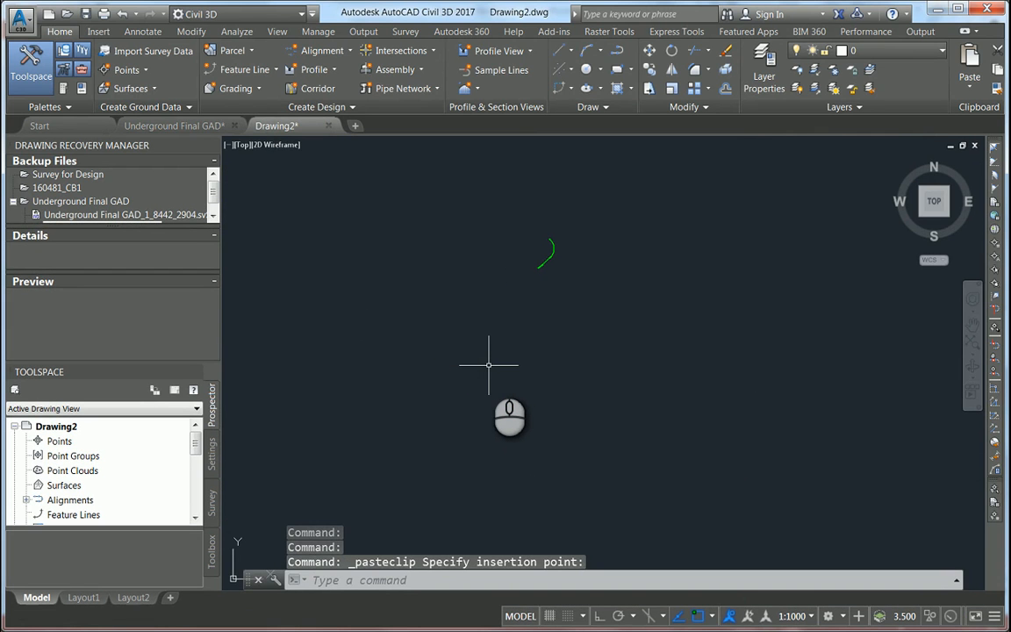
Step: Draw a helper line from 0,0 to a free point below the pasted polyline
right_click(488, 365)
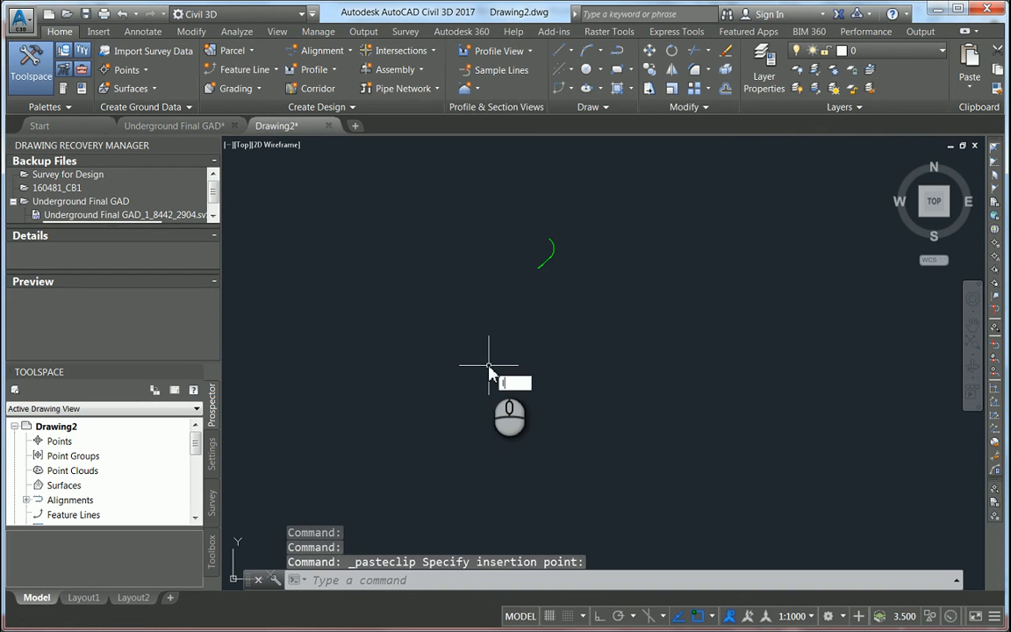
key("Return")
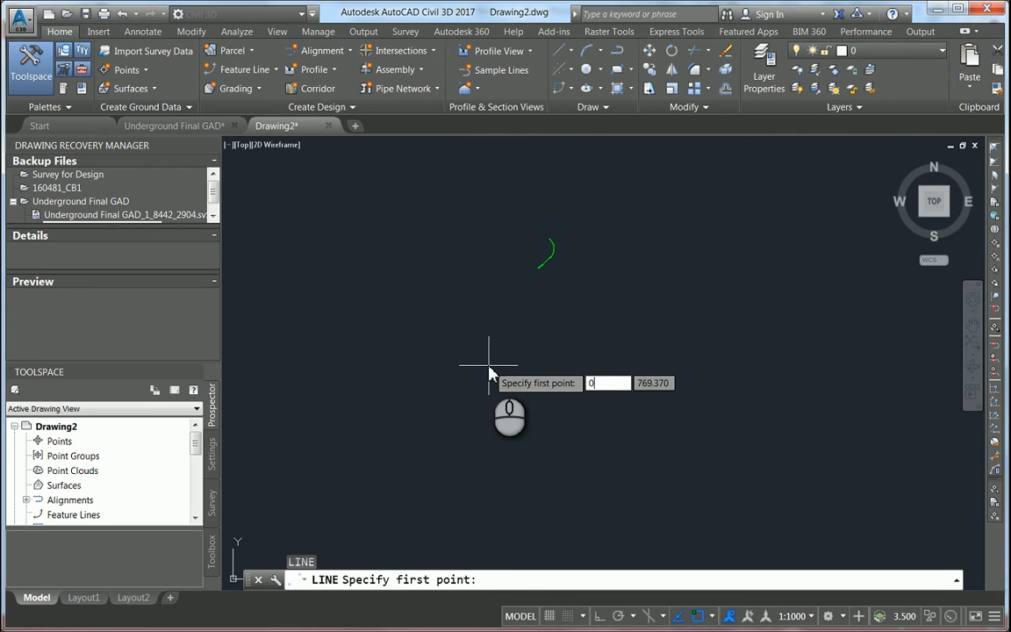
key("Tab")
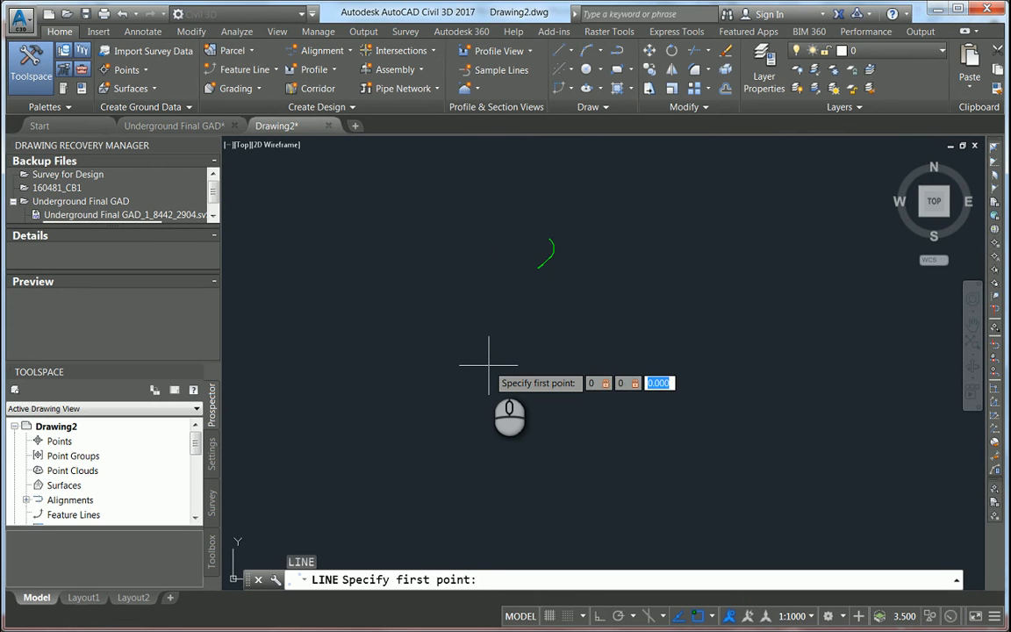
key("Return")
left_click(589, 436)
key("Escape")
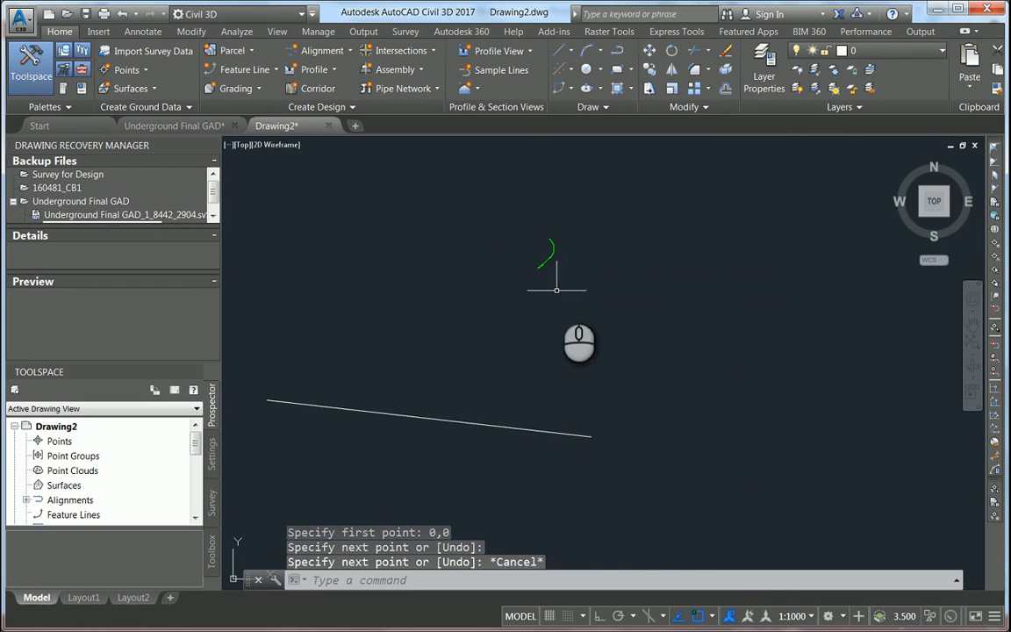
Step: Move the green polyline by its lower end to the helper line's start at the origin, and erase the helper line
mouse_move(556, 289)
left_mouse_down()
mouse_move(539, 281)
mouse_move(525, 248)
left_mouse_up()
type("M")
key("Return")
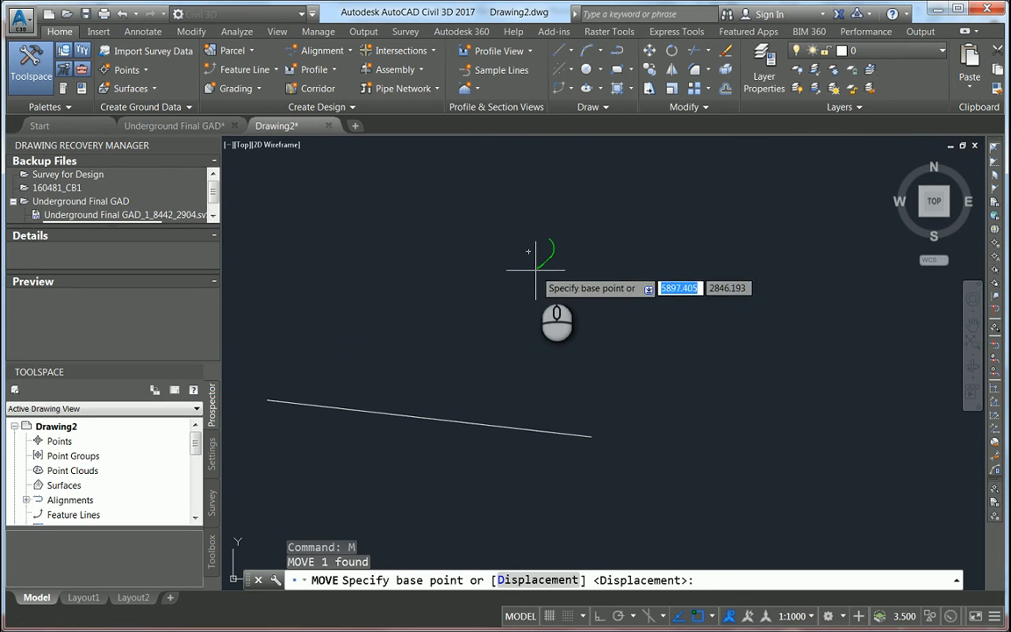
left_click(534, 269)
left_click(269, 396)
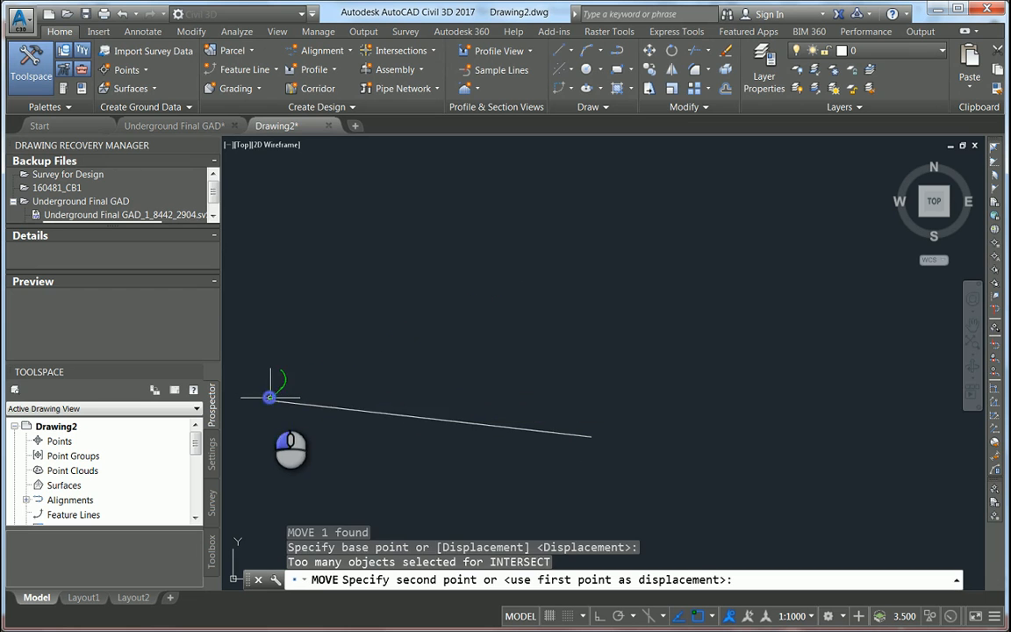
left_click_drag(349, 404, 339, 418)
key("Delete")
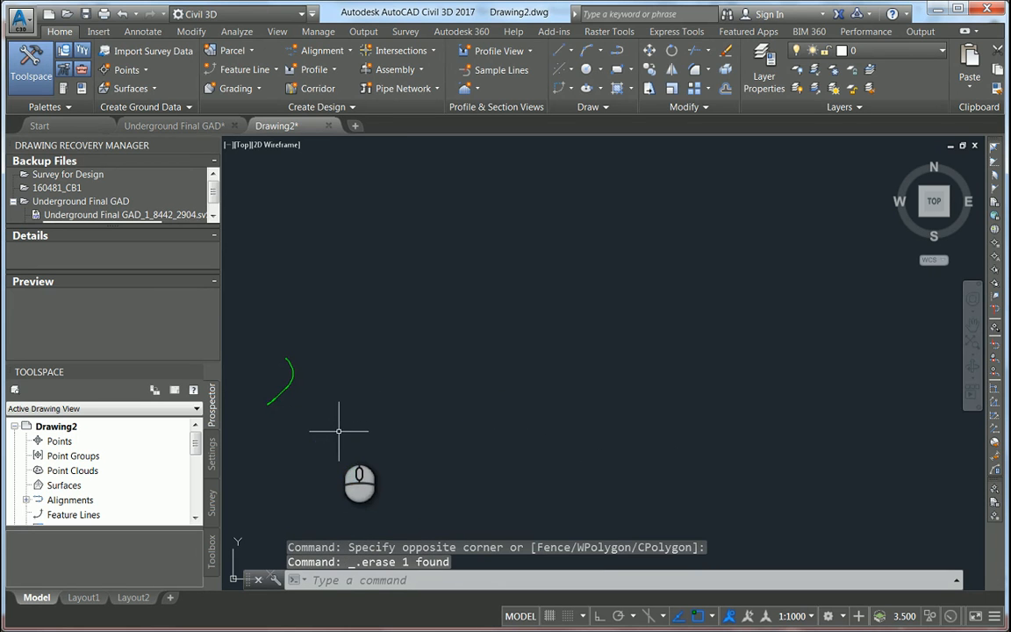
Step: Divide the green polyline into 100 segments
scroll(270, 414, "up", 8)
middle_click_drag(344, 376, 486, 367)
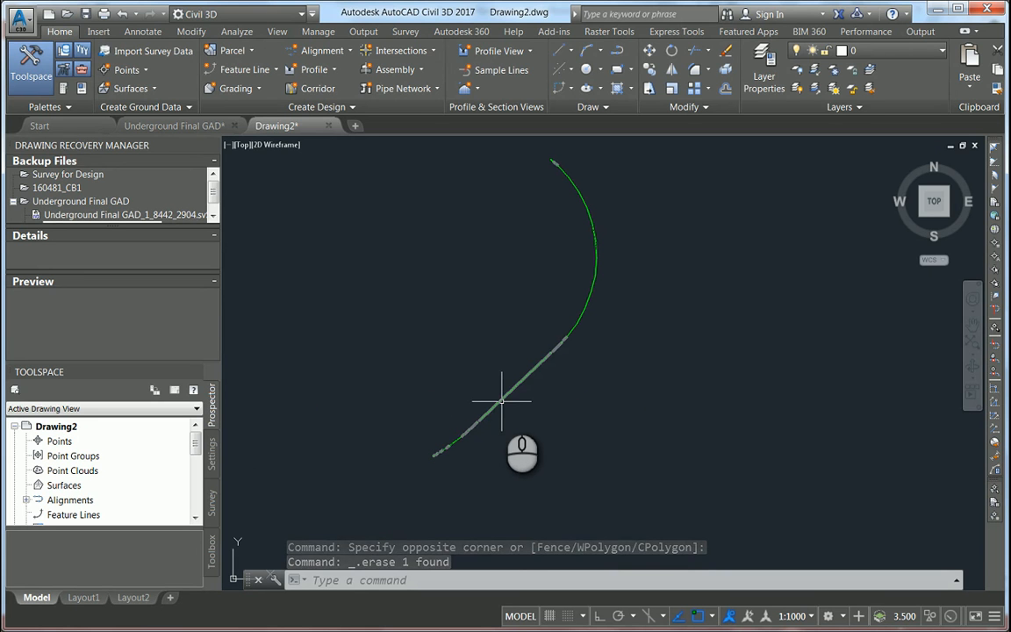
left_click(501, 401)
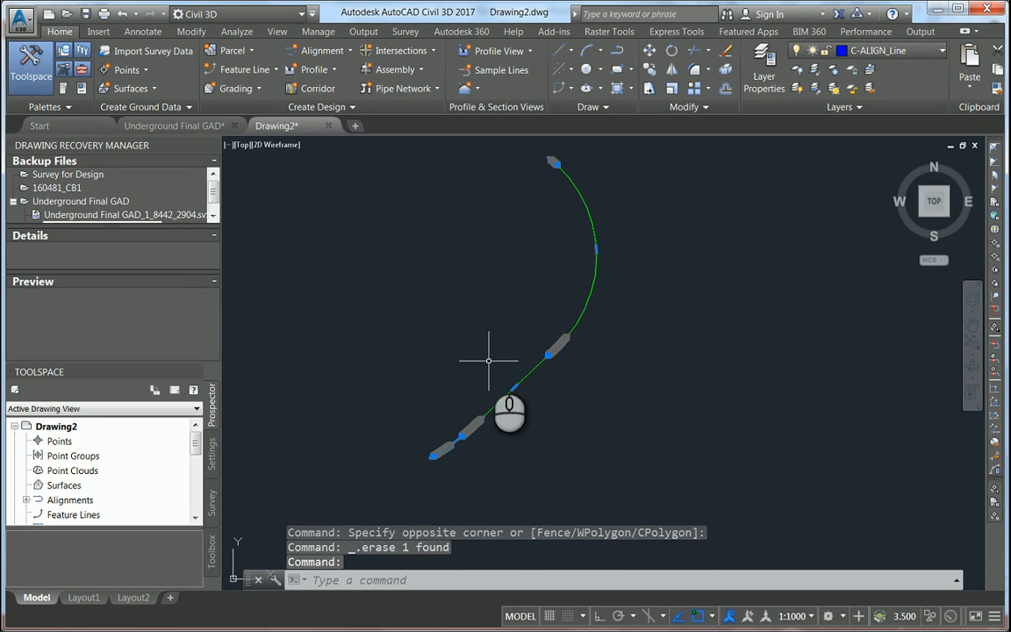
key("Escape")
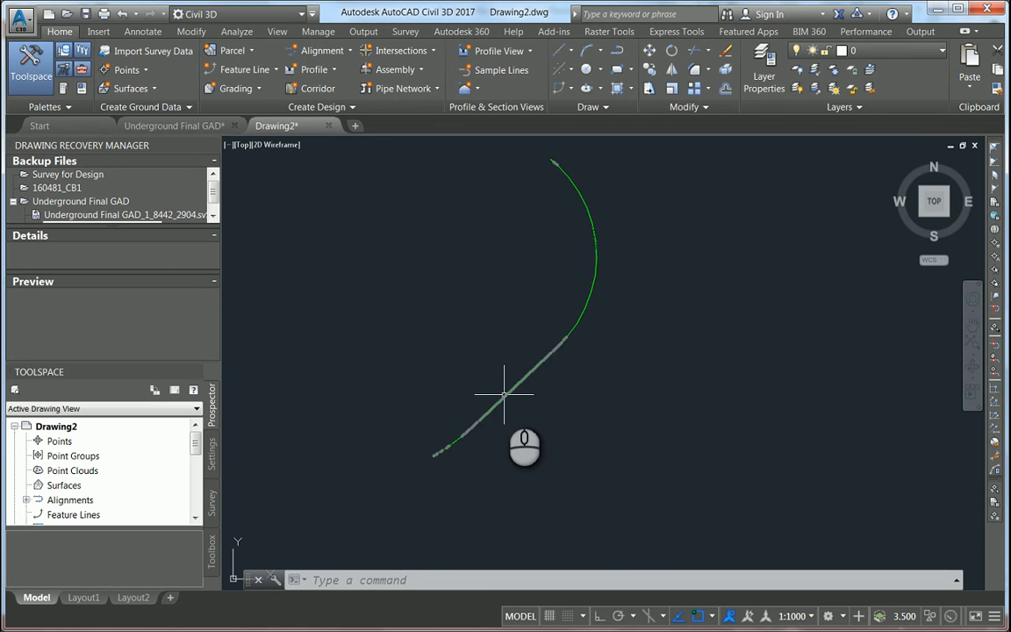
left_click(505, 397)
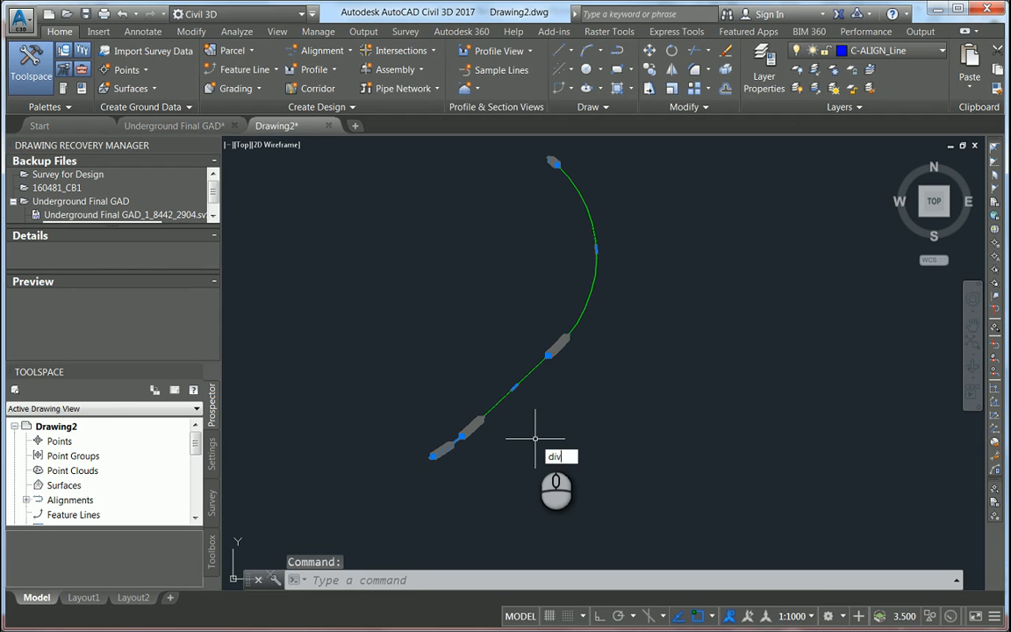
key("Return")
left_click(485, 410)
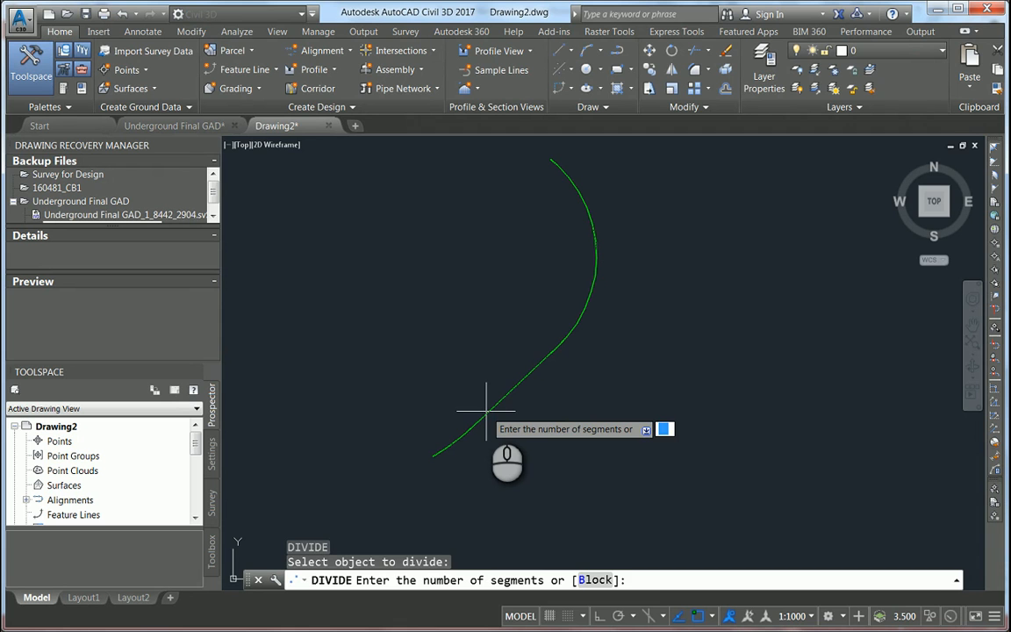
type("100")
key("Return")
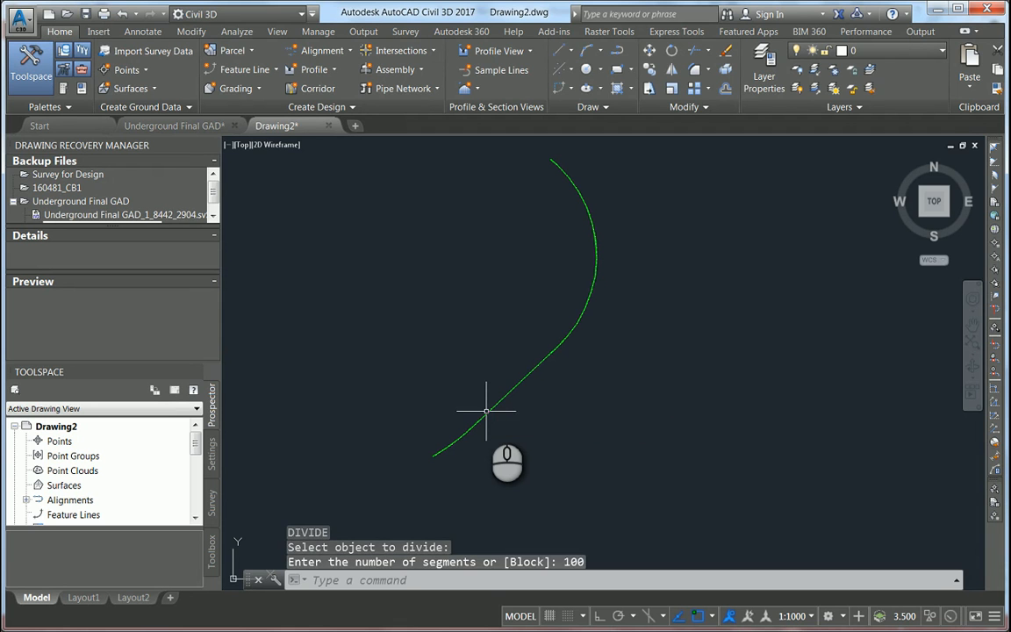
Step: Erase the green polyline without its division points, and inspect the points along its path
left_click(485, 410)
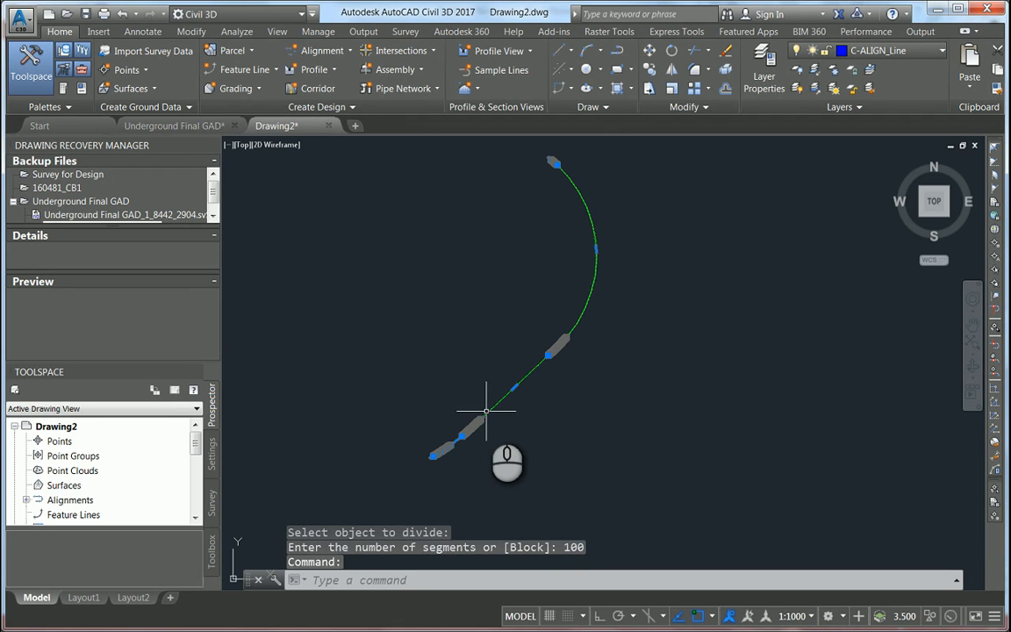
type("e")
key("Return")
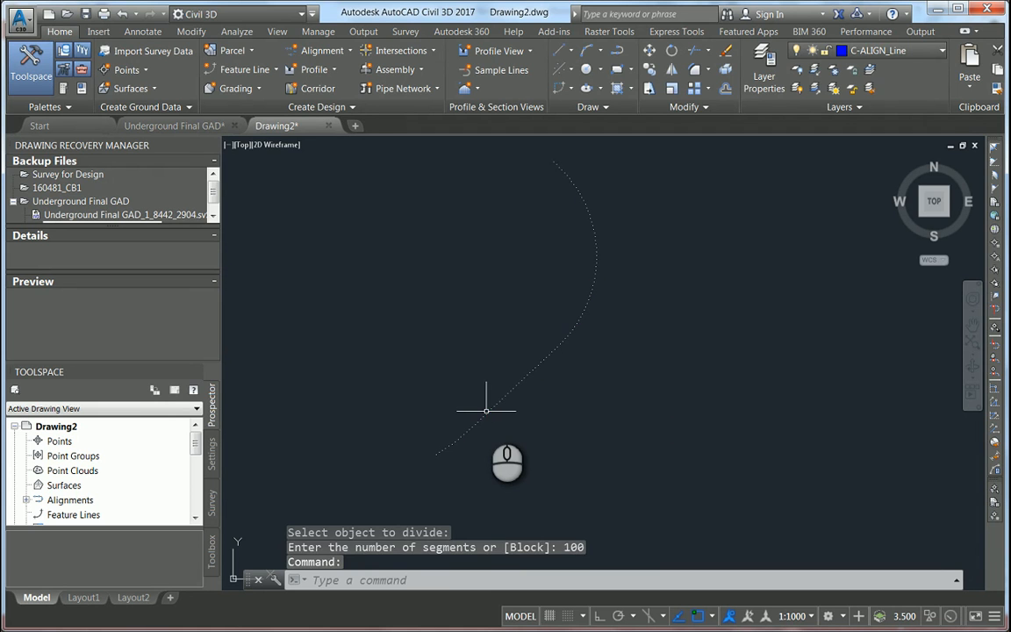
scroll(502, 282, "down", 4)
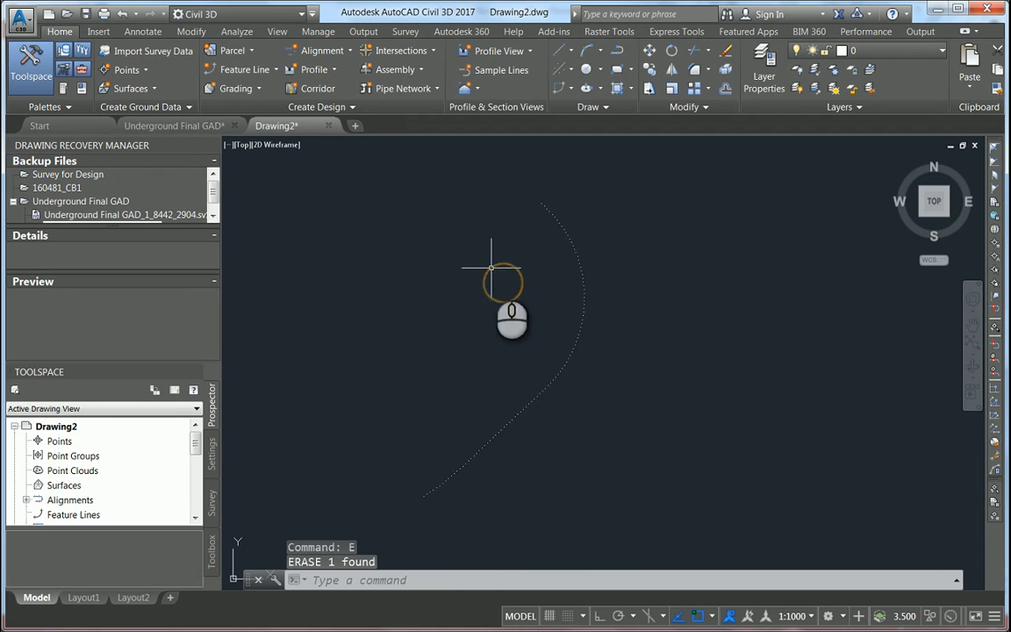
left_click(376, 208)
left_click(580, 450)
scroll(499, 345, "up", 6)
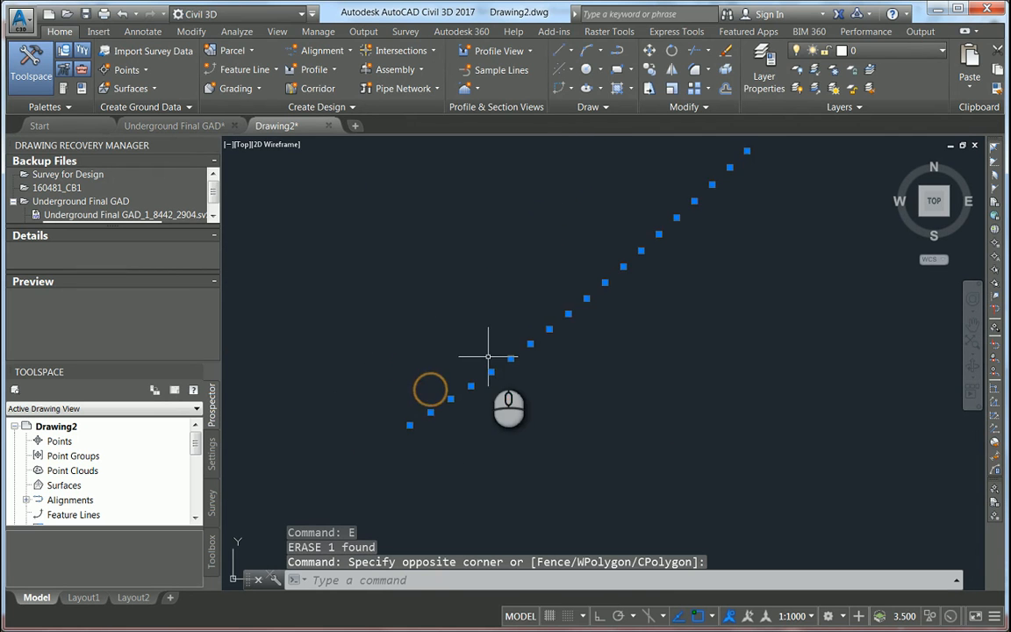
scroll(486, 355, "down", 6)
key("Escape")
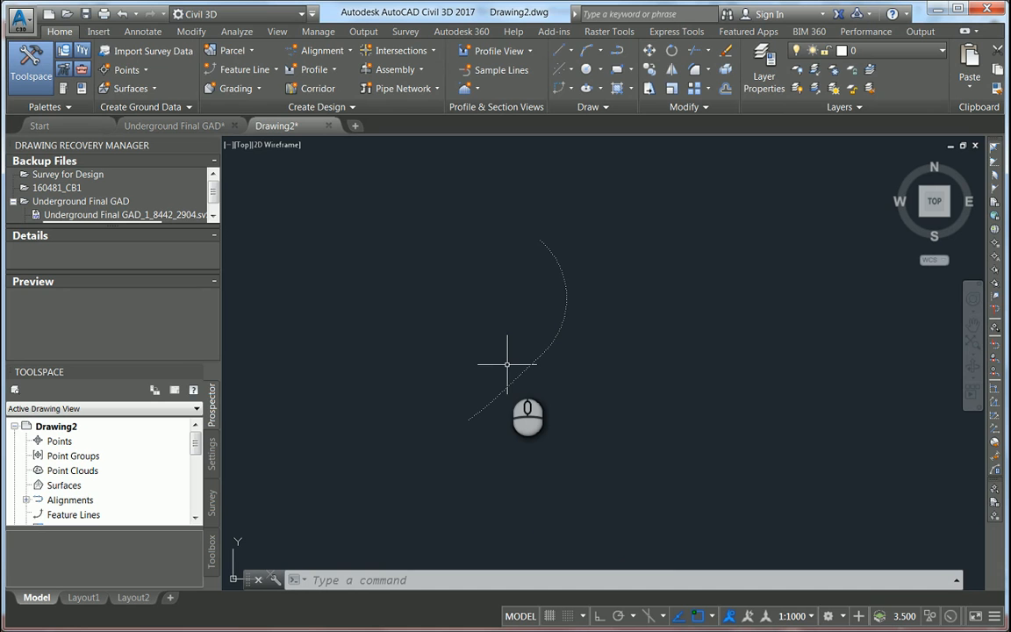
Step: Try to convert AutoCAD points to Civil 3D points with every division point along the whole curve as the selection
left_click(605, 465)
left_click(429, 231)
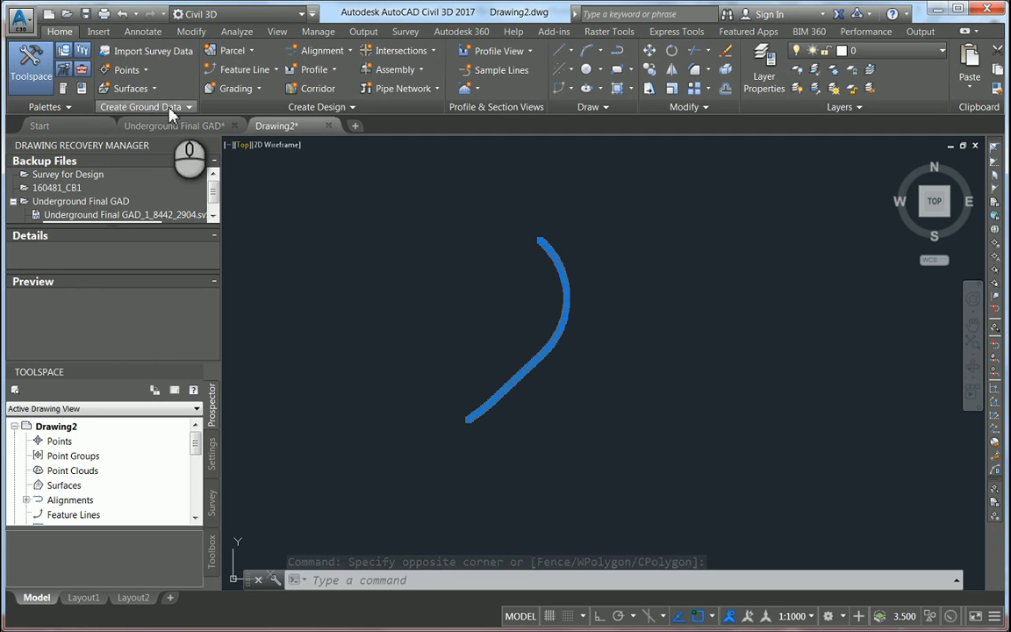
left_click(147, 70)
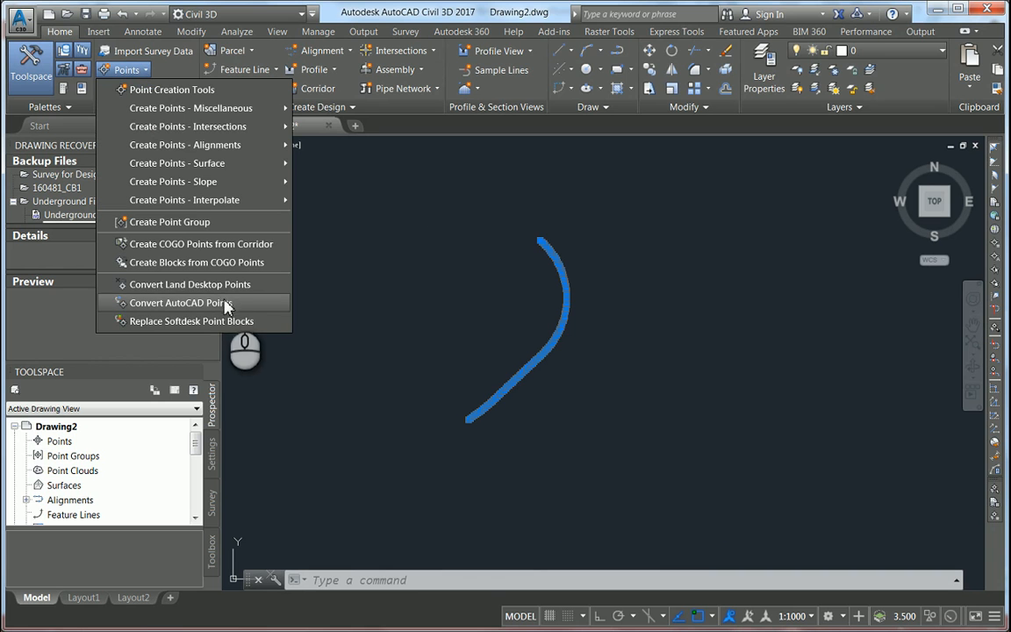
left_click(179, 304)
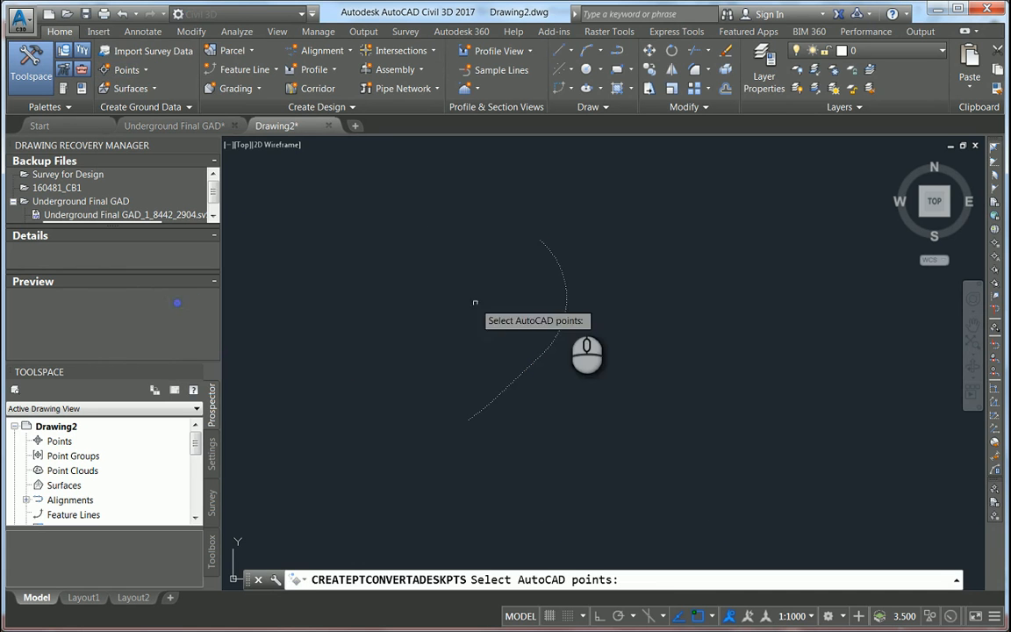
left_click(403, 209)
left_click(628, 470)
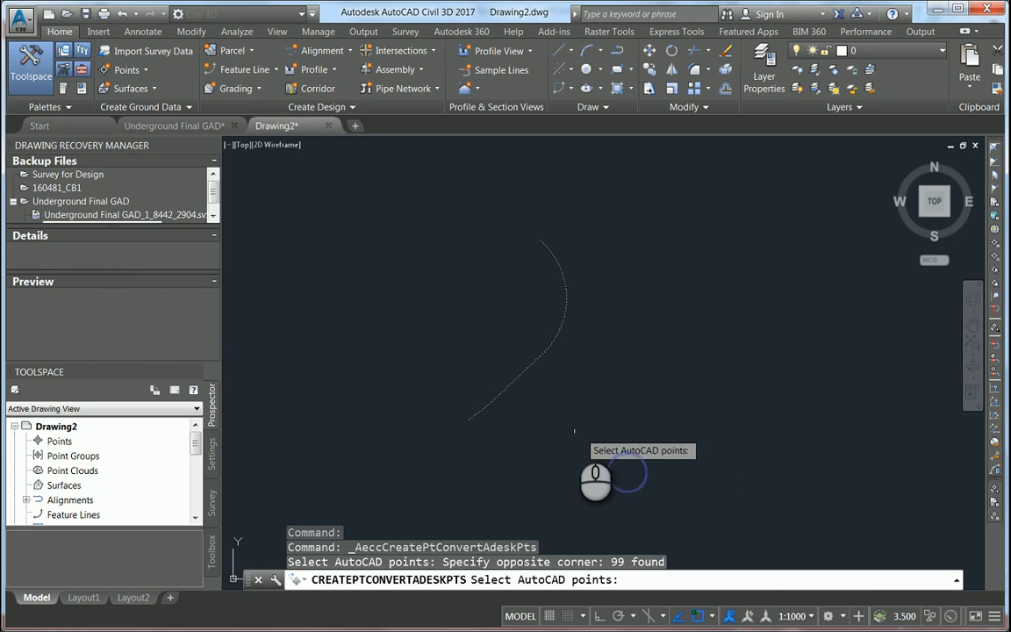
key("Return")
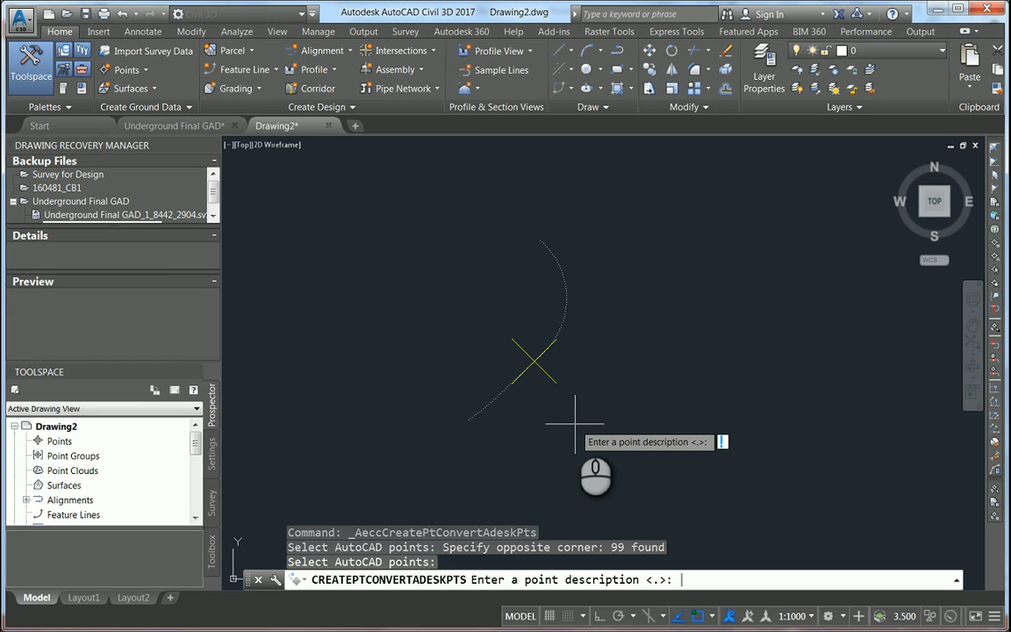
scroll(531, 364, "up", 3)
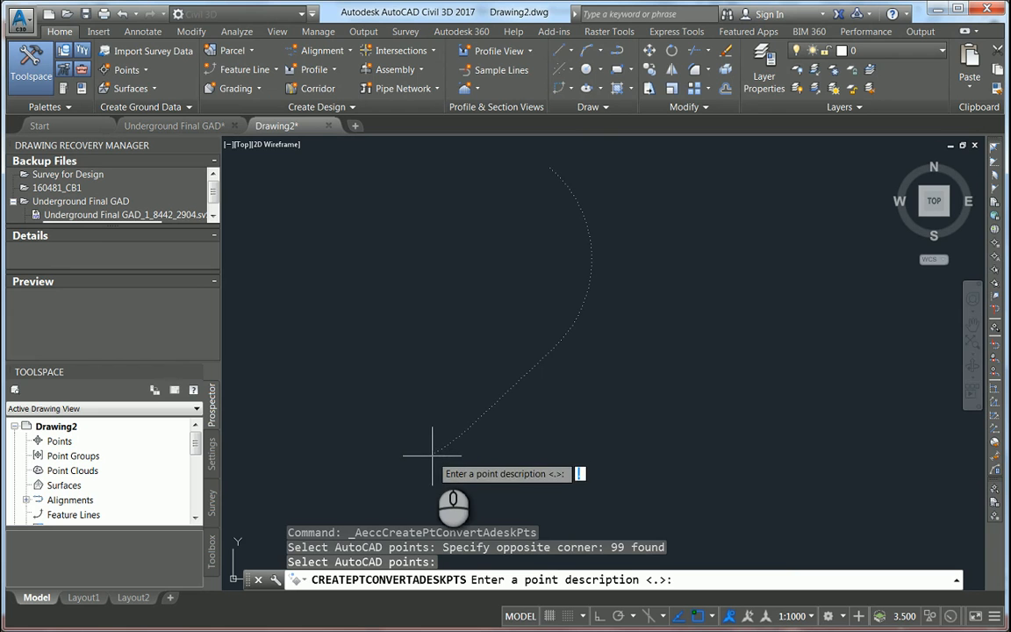
scroll(433, 455, "down", 3)
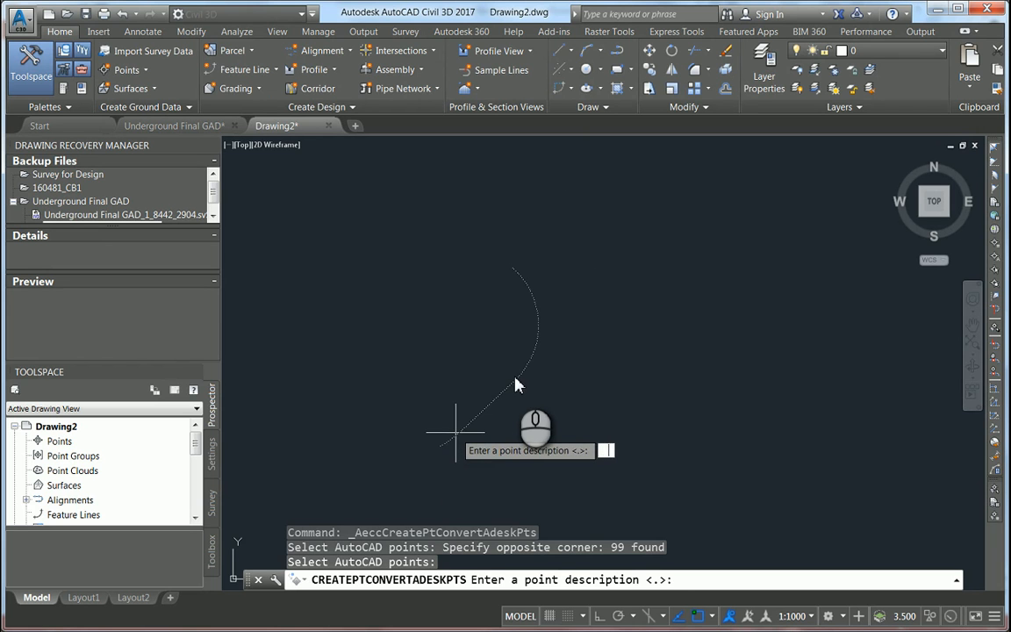
Step: Accept the default description for the points one after another, and cancel the conversion partway along the curve
key("Return")
key("Return")
key("Return")
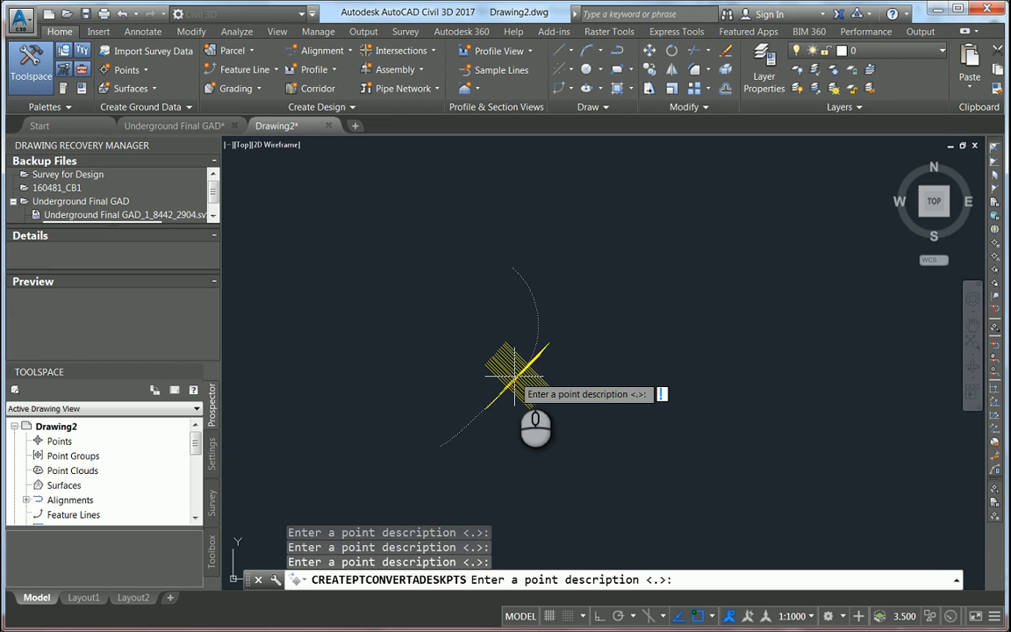
key("Return")
key("Return")
key("Return")
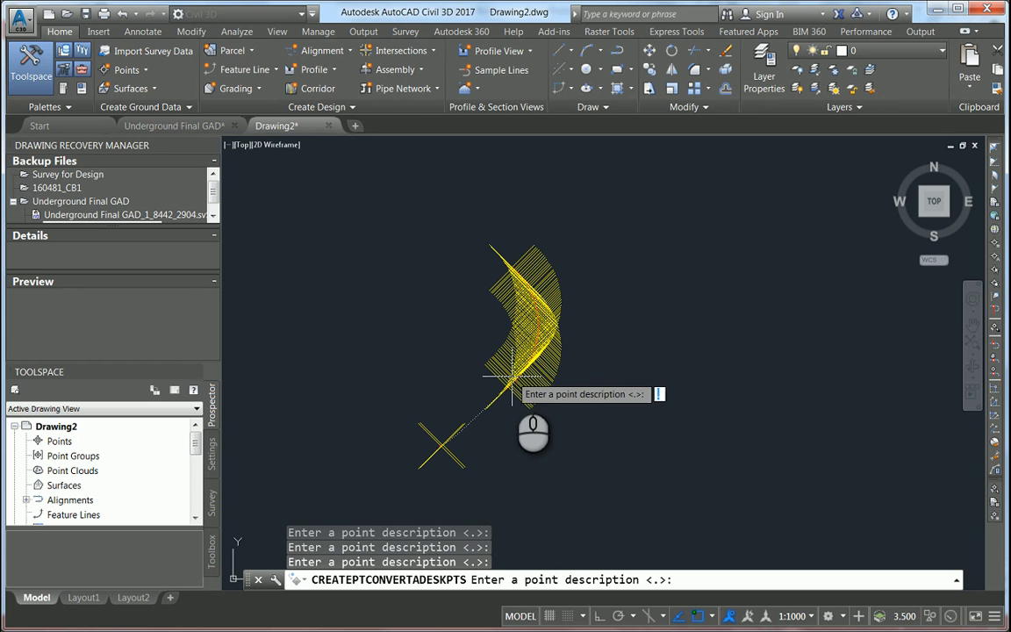
scroll(514, 379, "up", 6)
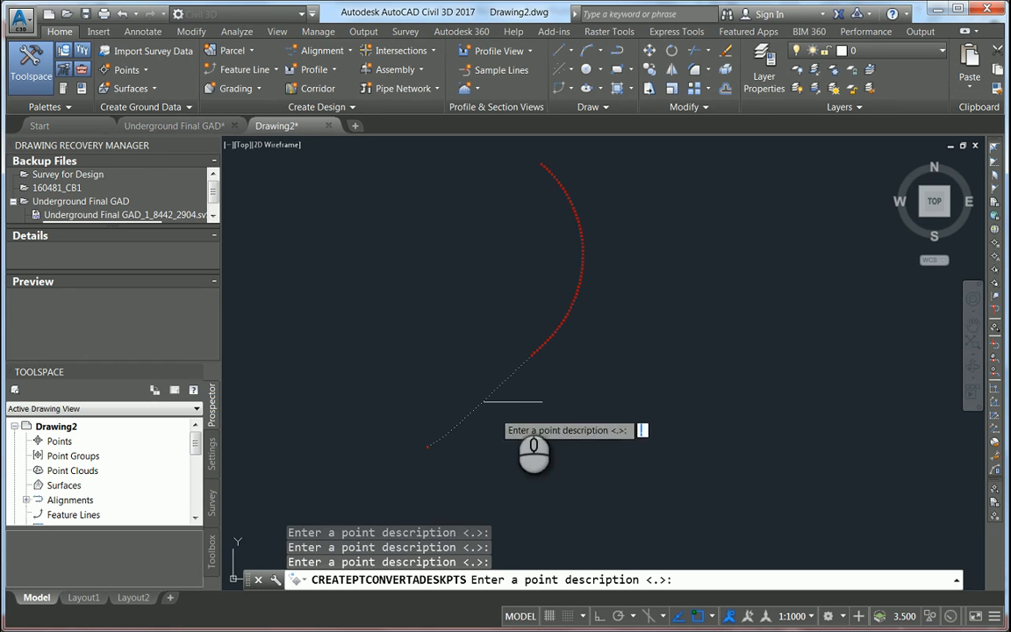
key("Escape")
Step: Undo the partial conversion of the whole curve's points
scroll(474, 340, "up", 2)
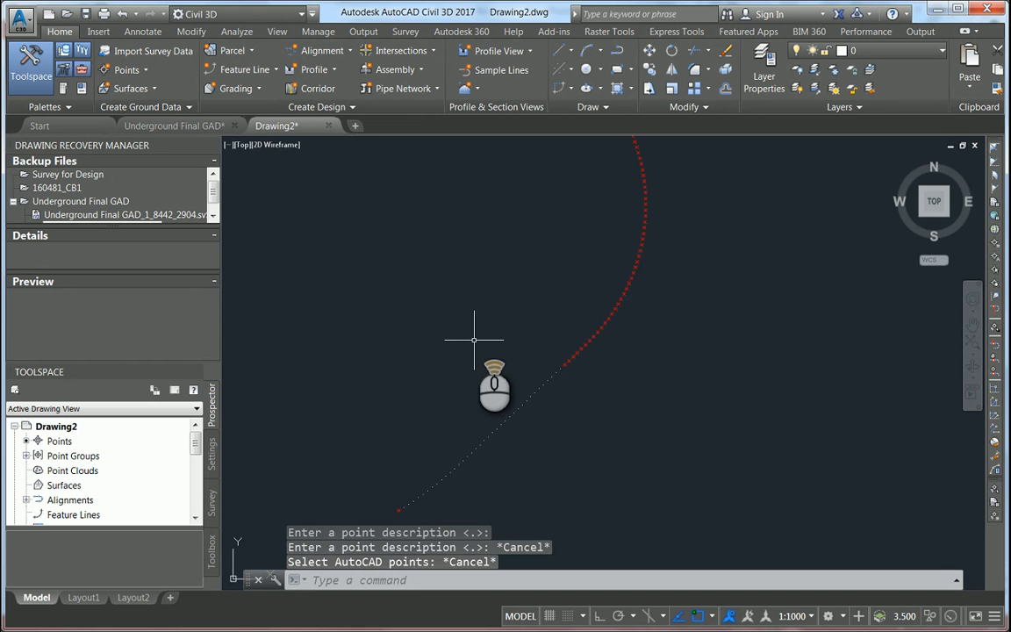
key("ctrl+z")
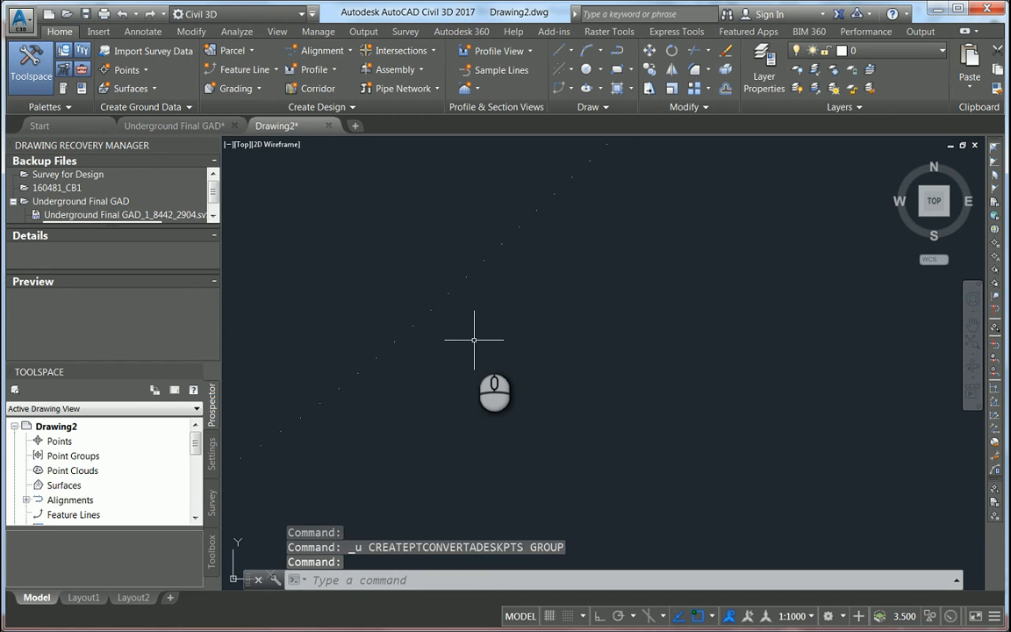
scroll(527, 340, "down", 10)
middle_click_drag(581, 312, 559, 394)
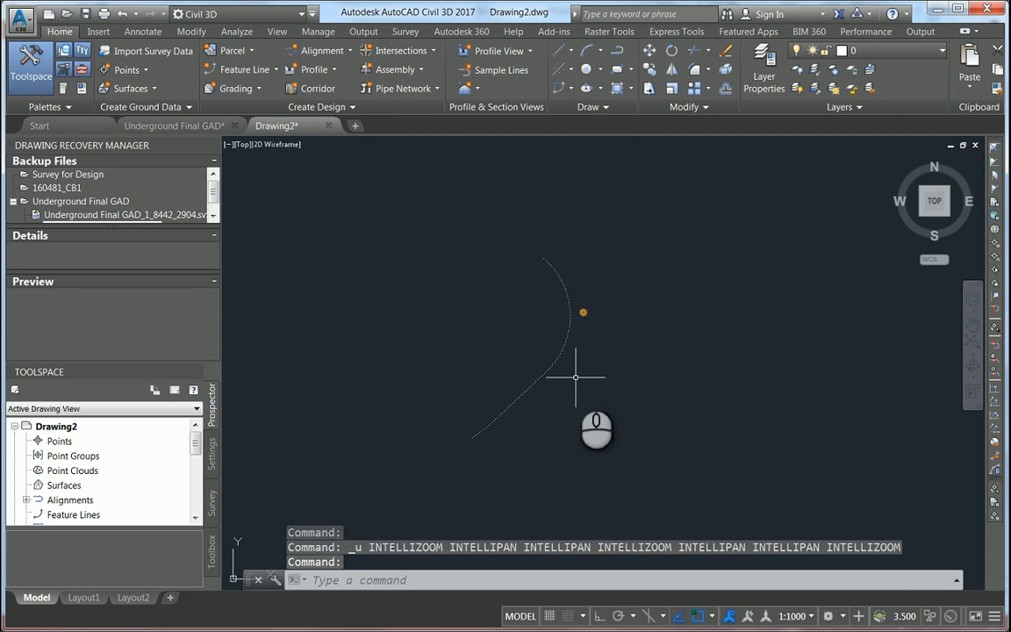
scroll(532, 402, "up", 2)
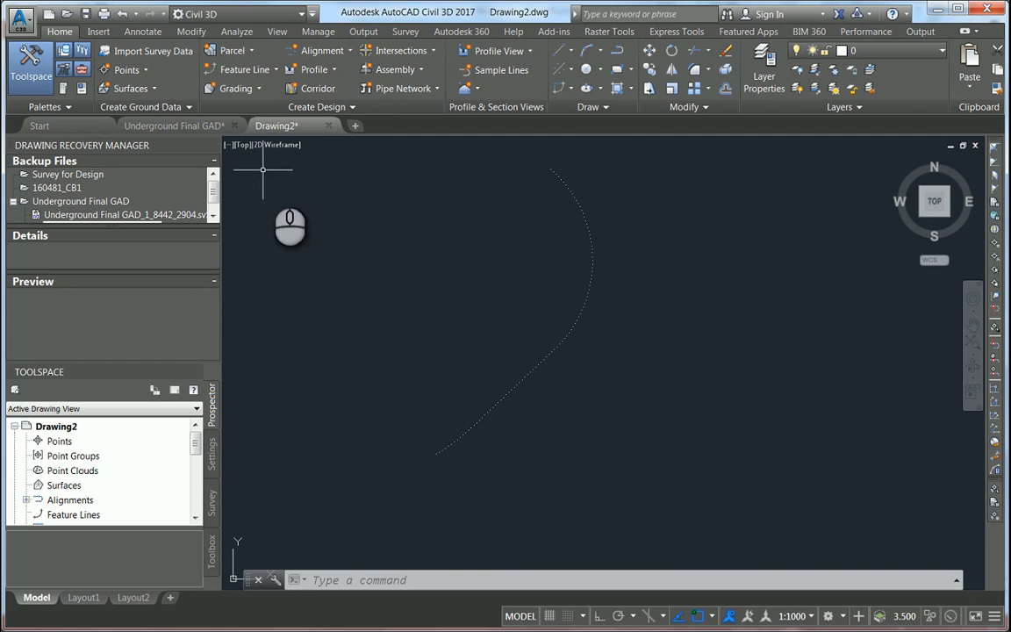
left_click(133, 69)
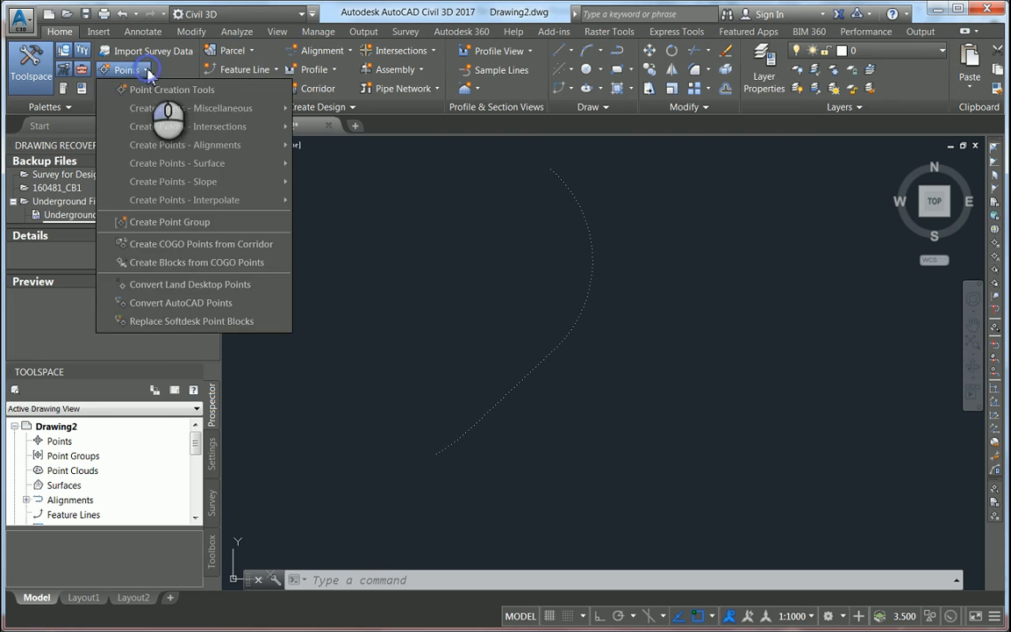
left_click(177, 304)
left_click(577, 489)
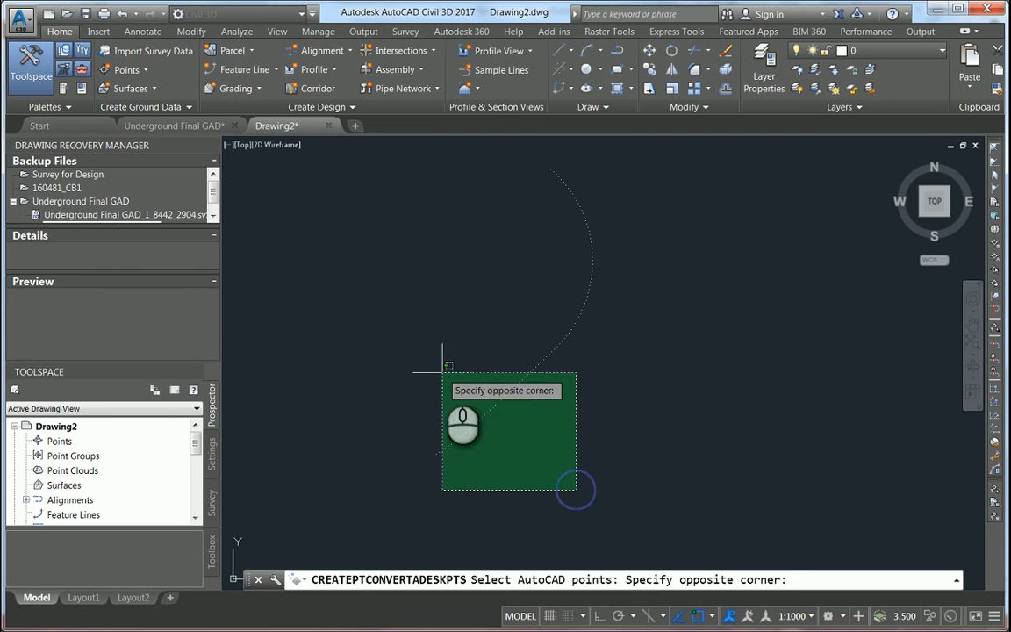
left_click(391, 358)
left_click(606, 501)
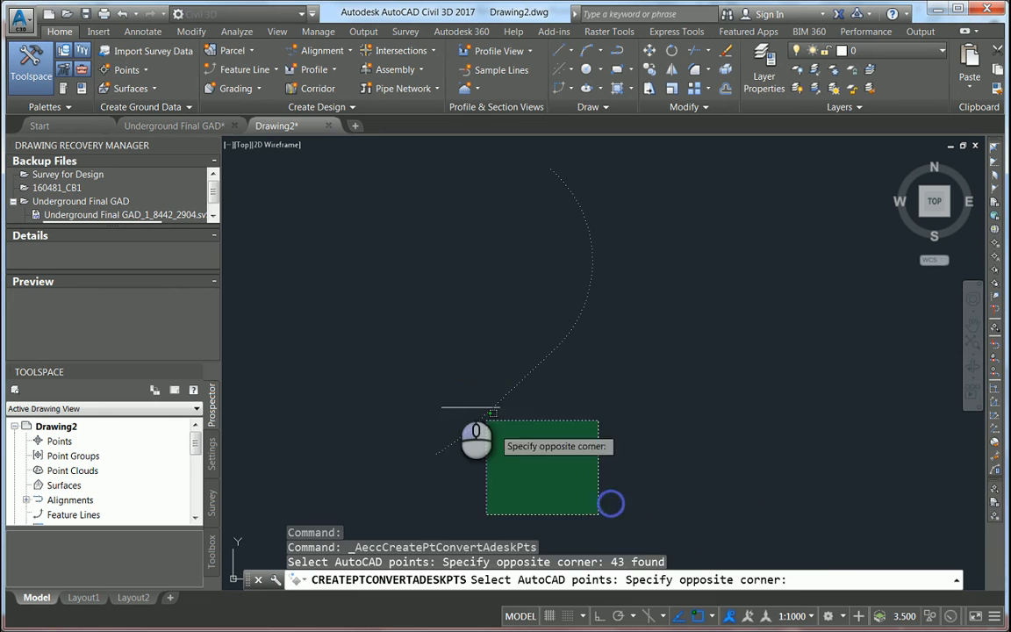
left_click(397, 345)
key("Return")
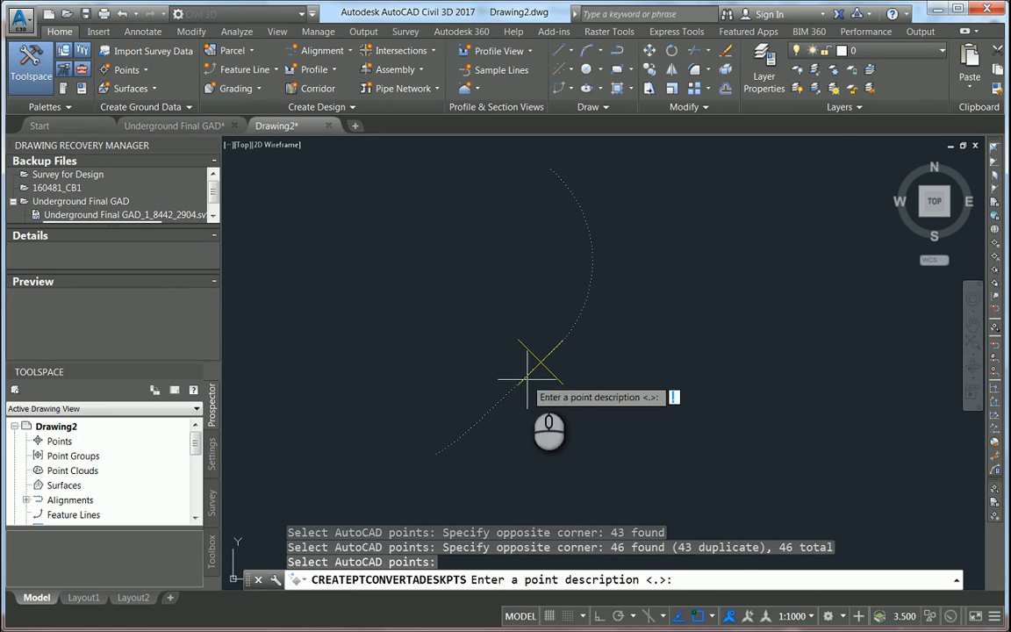
scroll(538, 347, "down", 3)
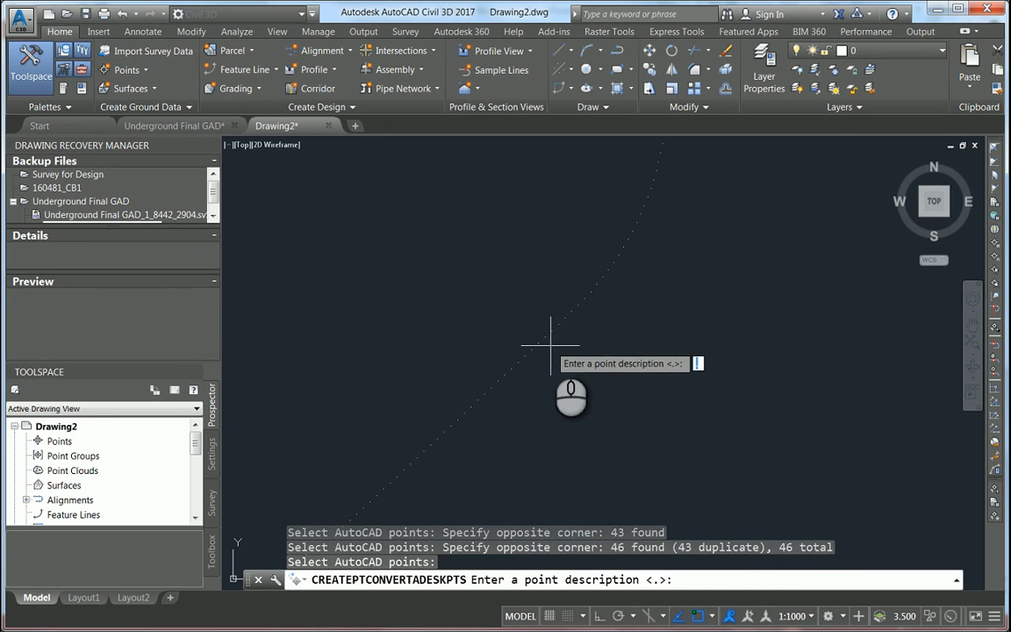
key("Escape")
Step: Try converting a larger selection of the curve's points, accept the default description for one point, and cancel the command
left_click(592, 409)
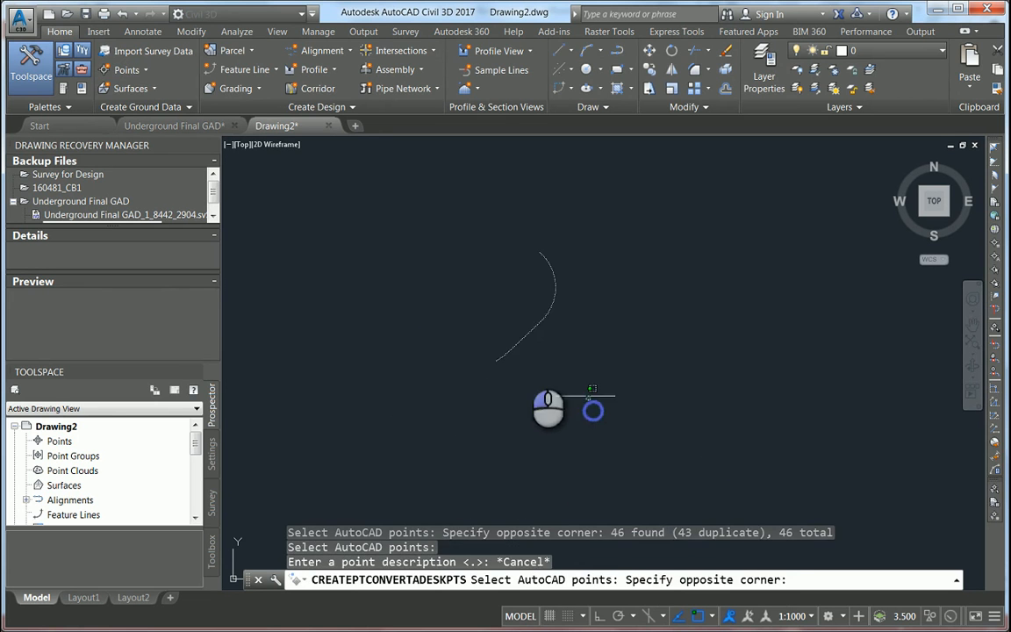
left_click(377, 273)
key("Return")
scroll(529, 324, "up", 5)
scroll(529, 323, "up", 3)
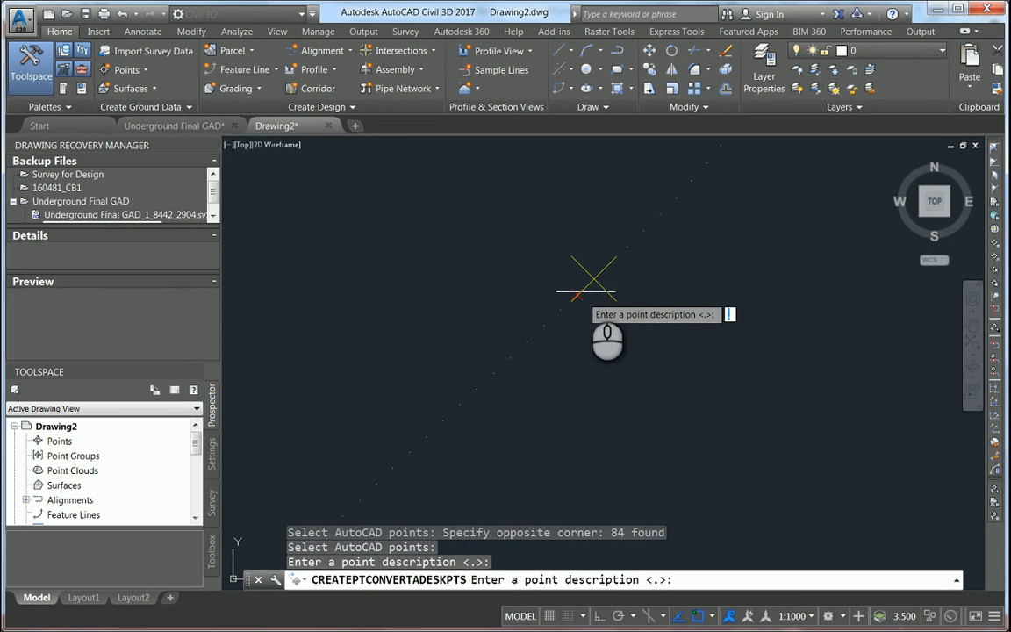
key("Escape")
key("Escape")
key("Escape")
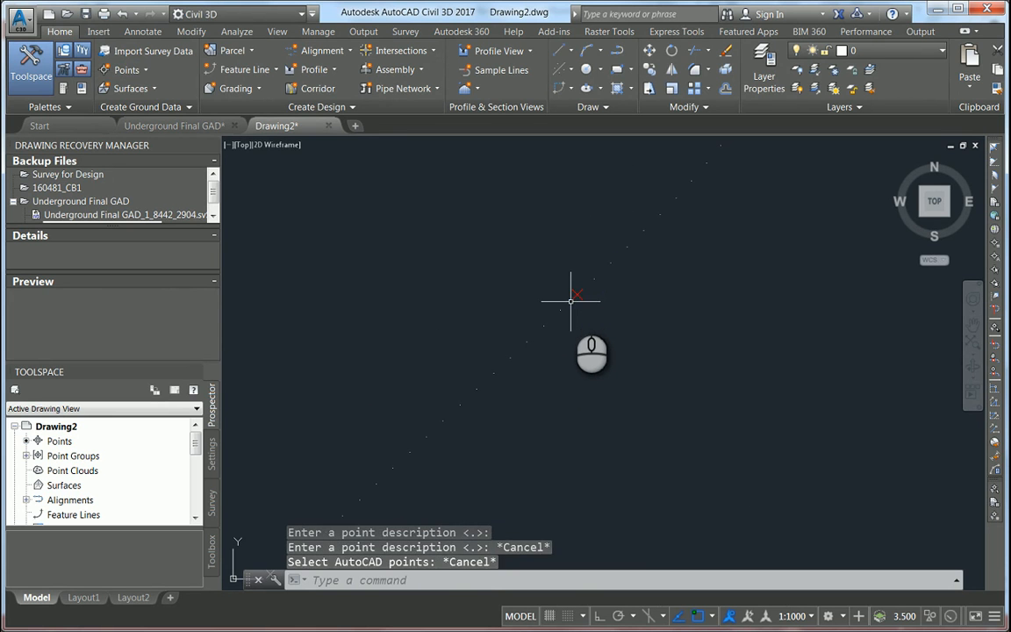
Step: Clear the selection and undo the conversion of the single point
left_click(571, 313)
left_click(548, 298)
key("Escape")
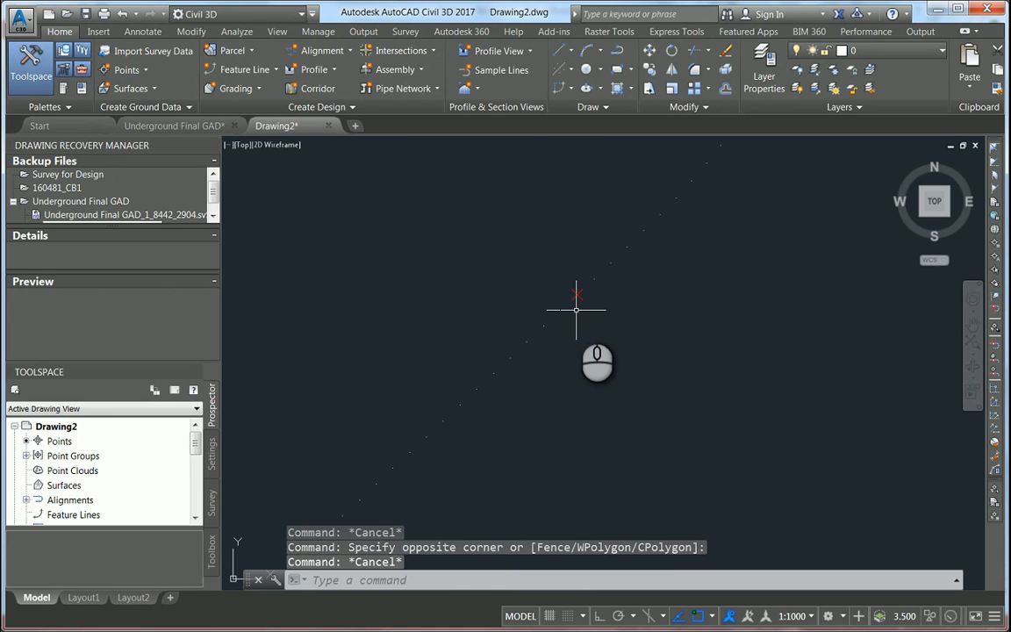
key("ctrl+z")
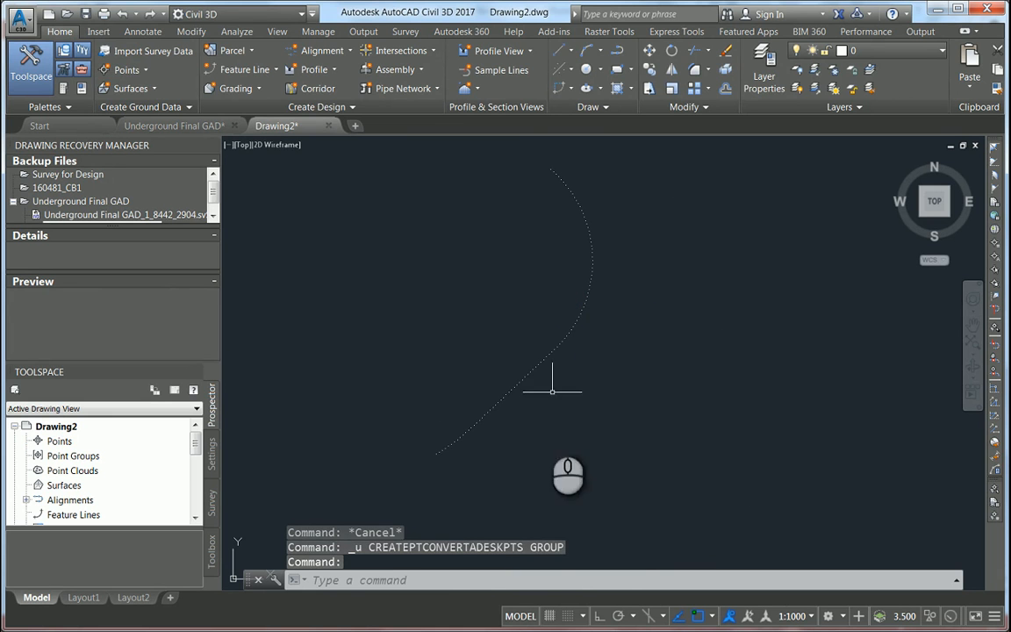
Step: Run Convert AutoCAD Points on only the points along the lower end of the curve
left_click(530, 495)
left_click(408, 360)
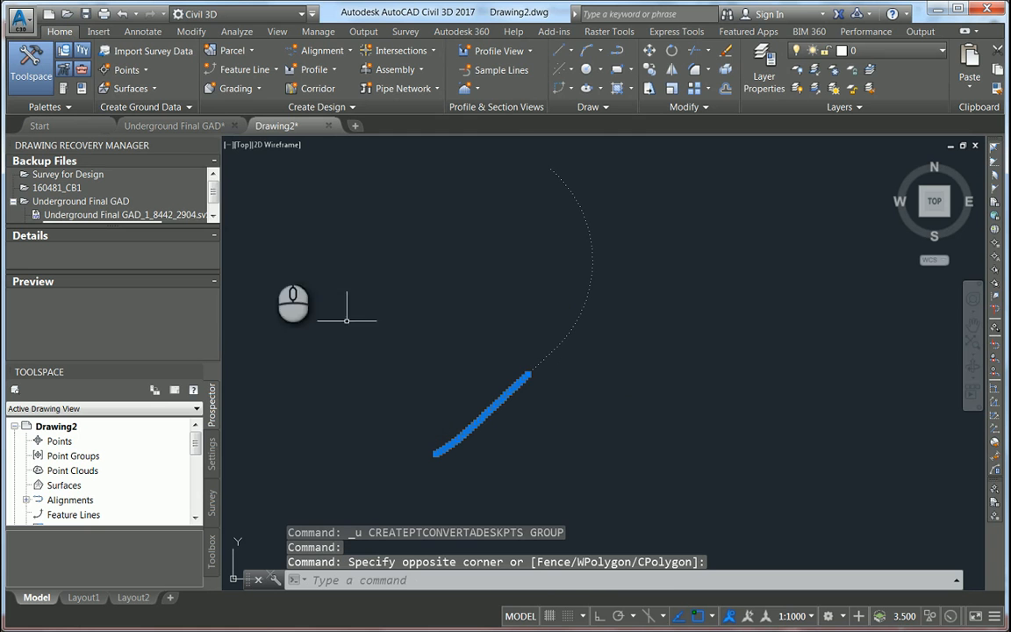
left_click(125, 70)
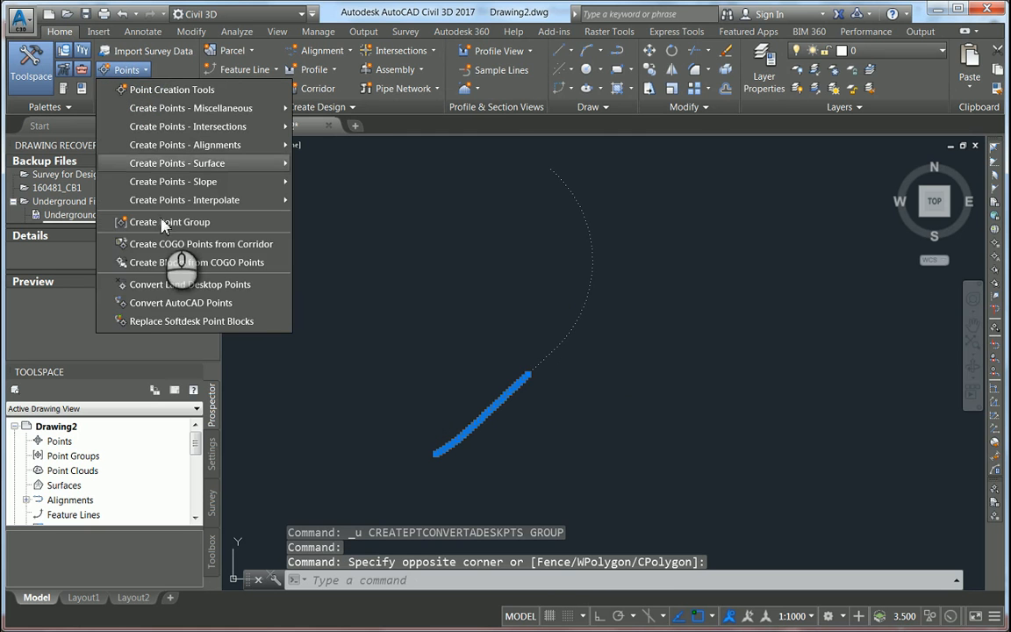
left_click(181, 303)
left_click(537, 456)
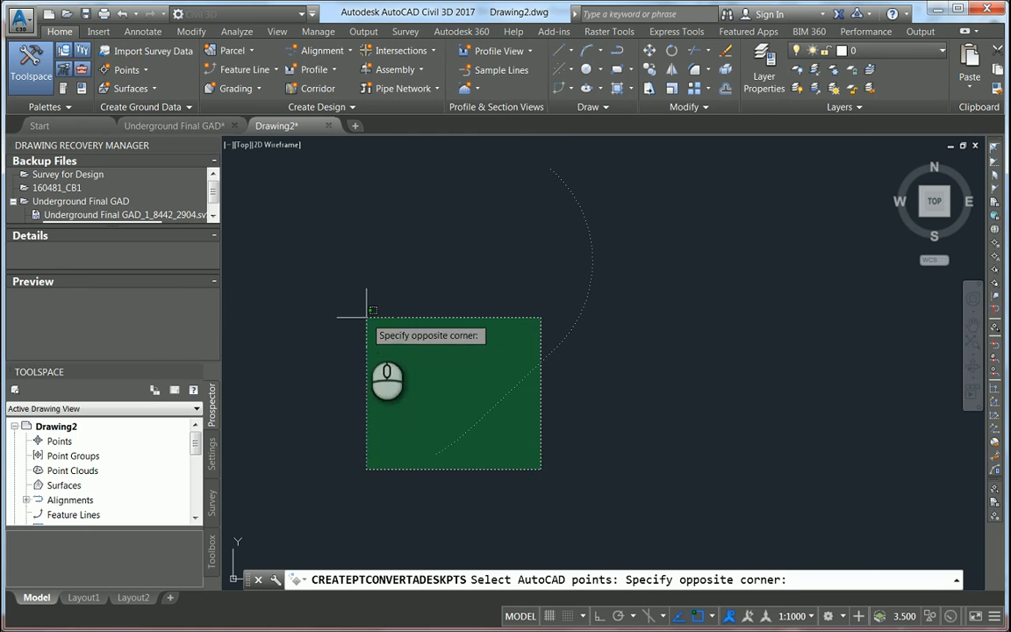
left_click(360, 385)
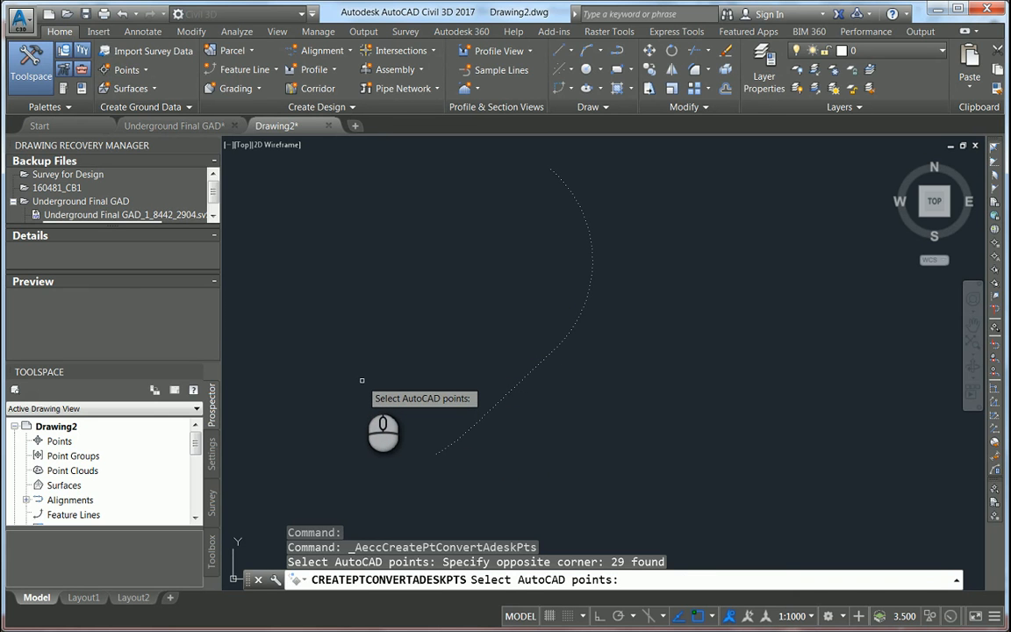
key("Return")
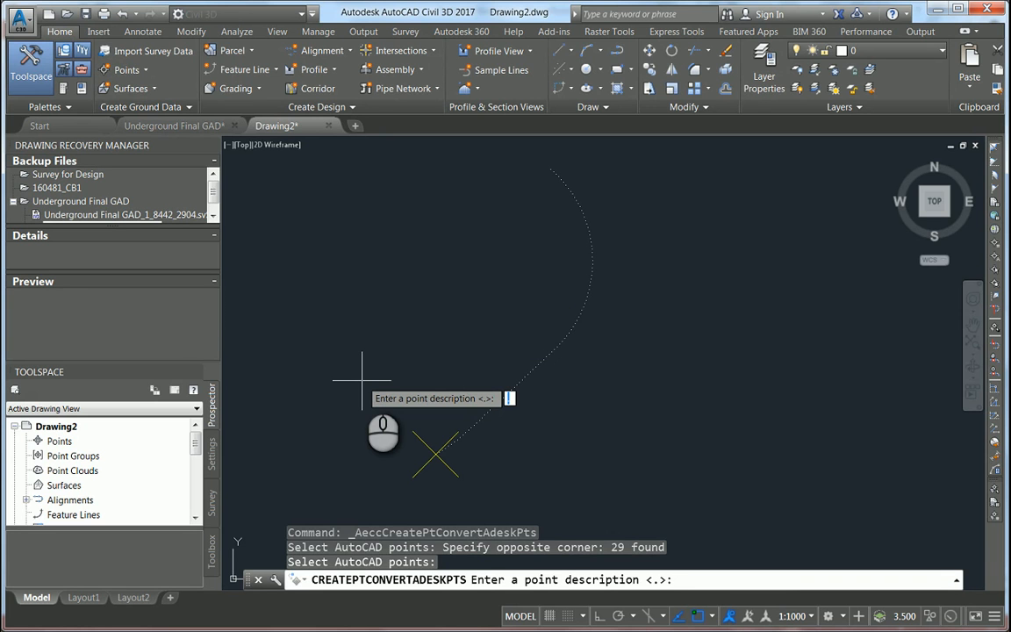
Step: Accept the default description for every selected point at the curve's lower end, and end the conversion command
key("Return")
key("Return")
key("Return")
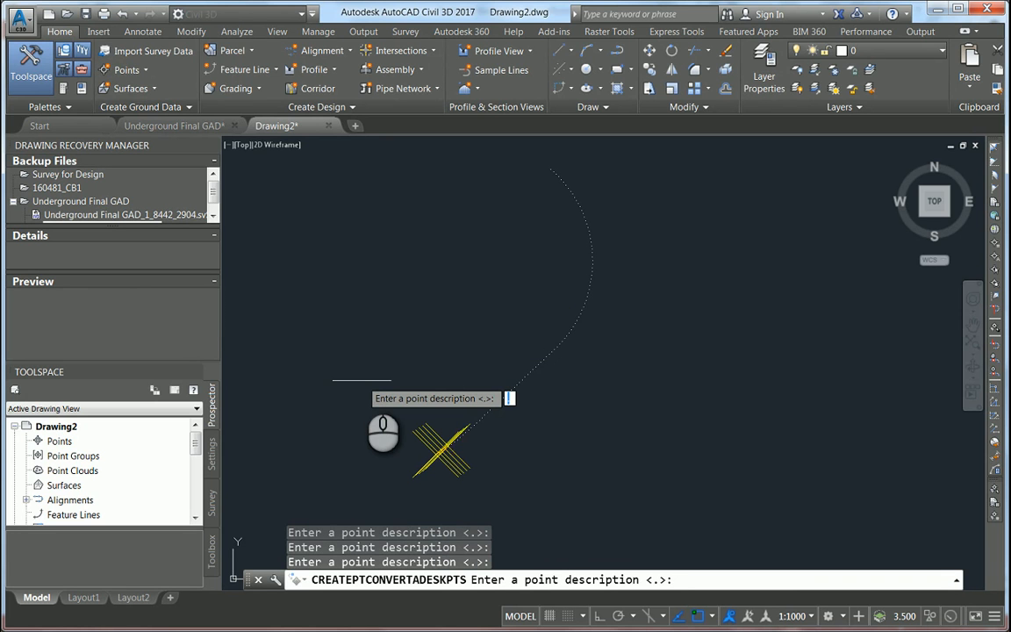
key("Return")
key("Return")
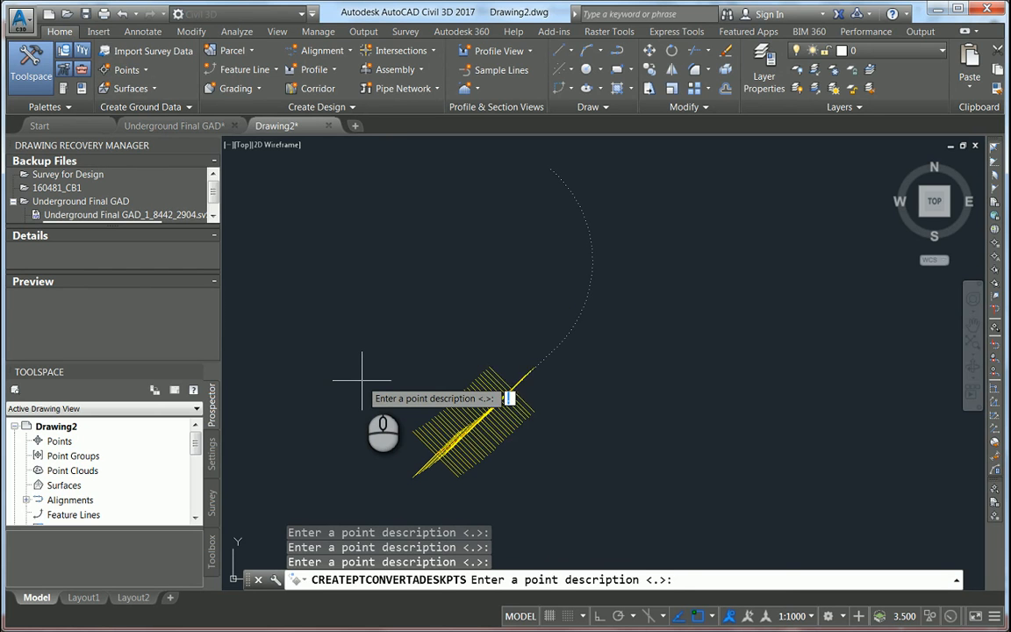
key("Return")
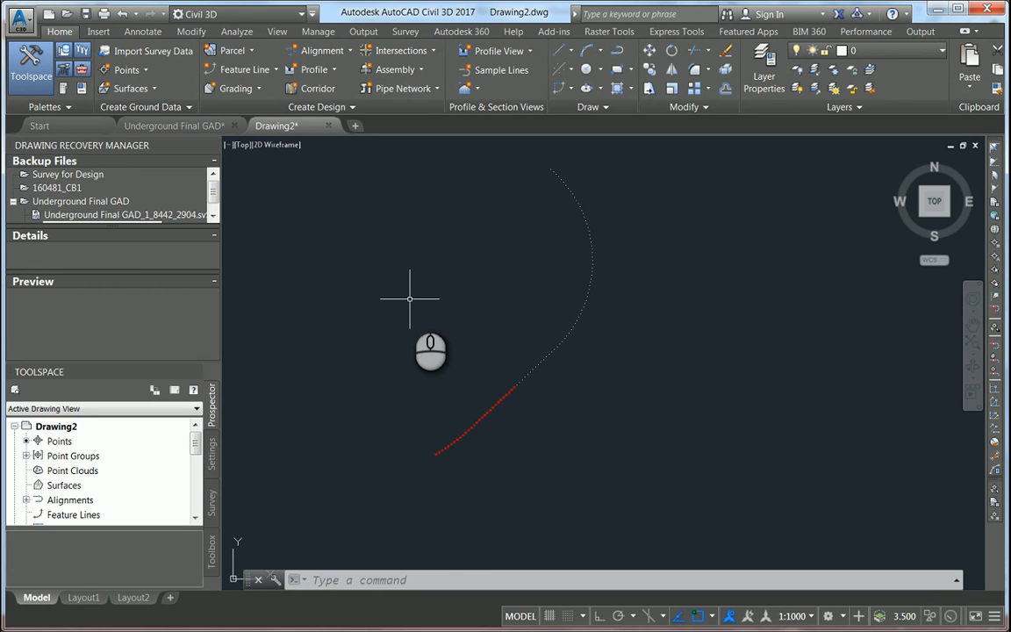
key("Escape")
key("Escape")
key("Escape")
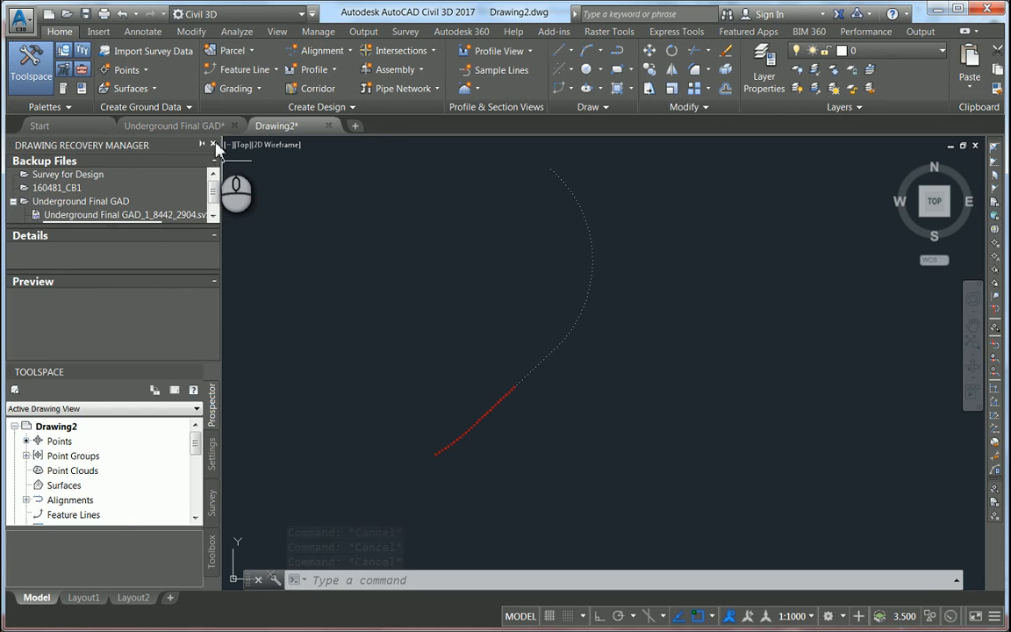
Step: Close the Drawing Recovery Manager and export the _All Points group in ENZ (comma delimited) format to Test-Points.txt in the Tunnel folder
left_click(214, 145)
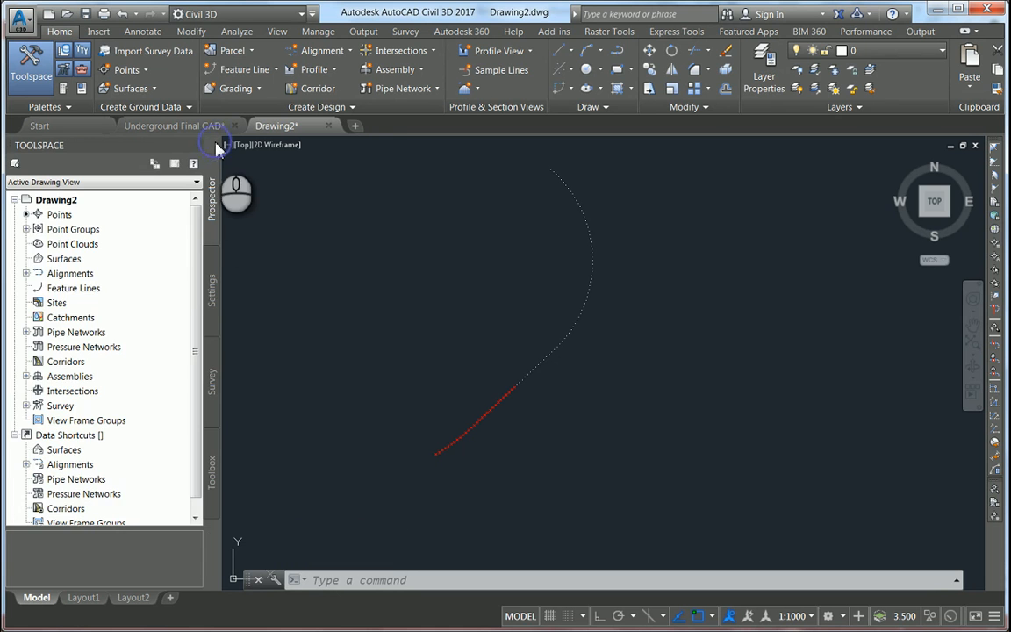
left_click(26, 229)
right_click(107, 246)
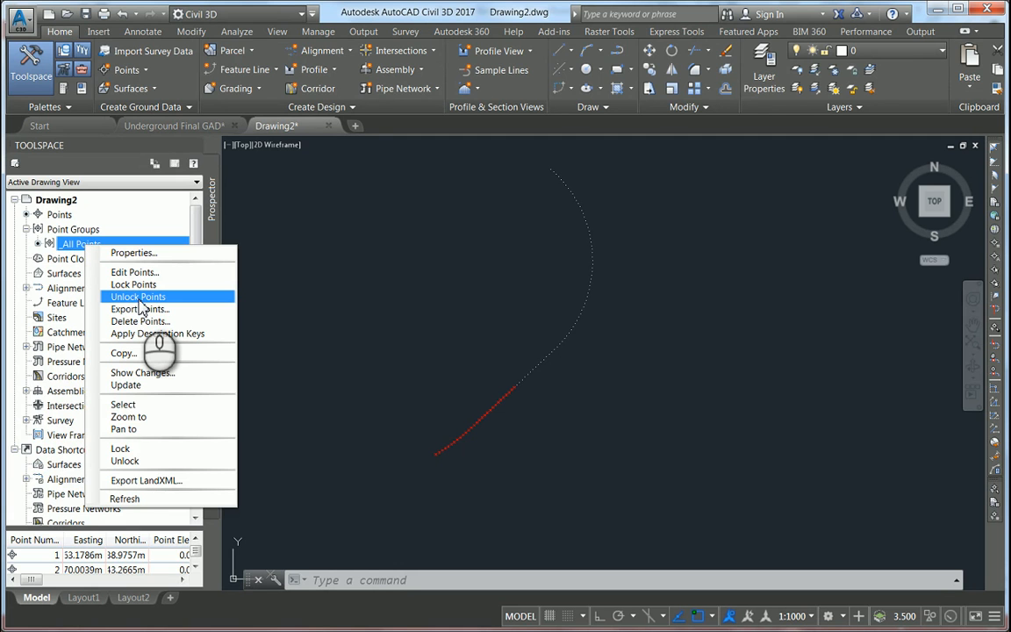
left_click(139, 309)
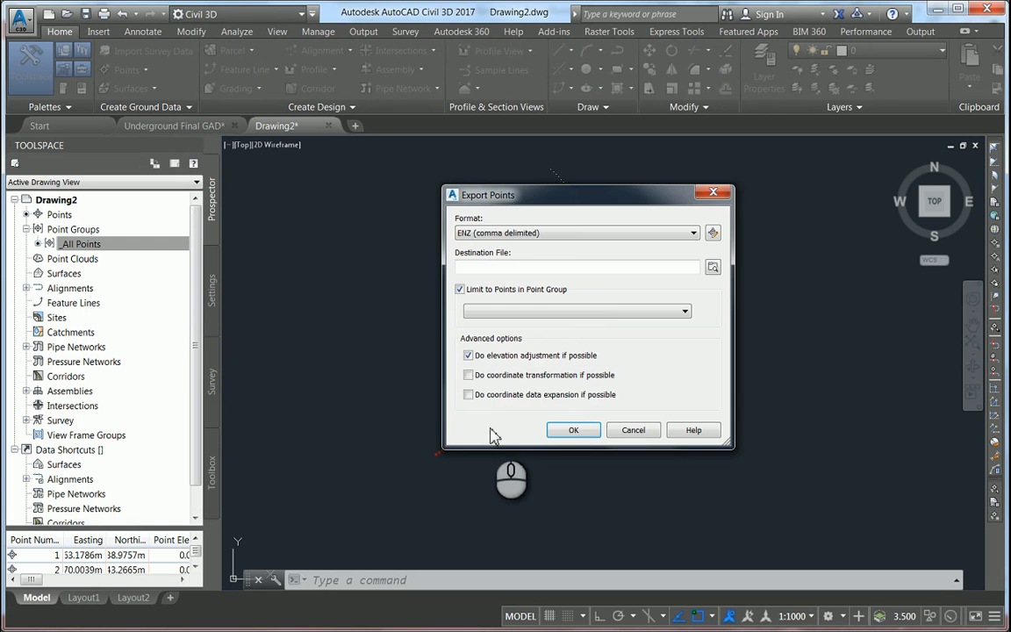
left_click(710, 269)
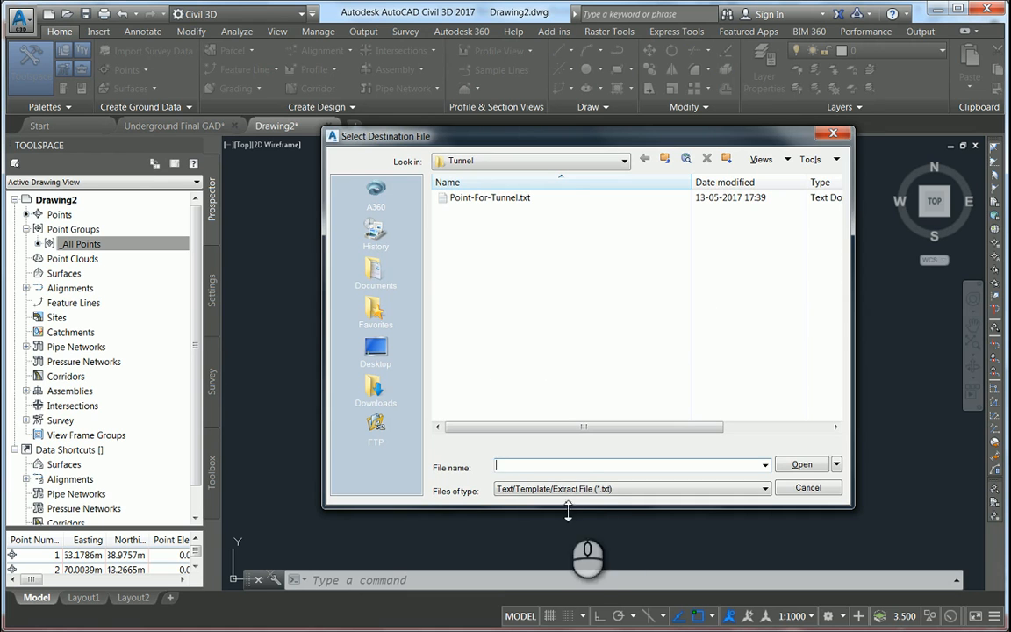
left_click(583, 464)
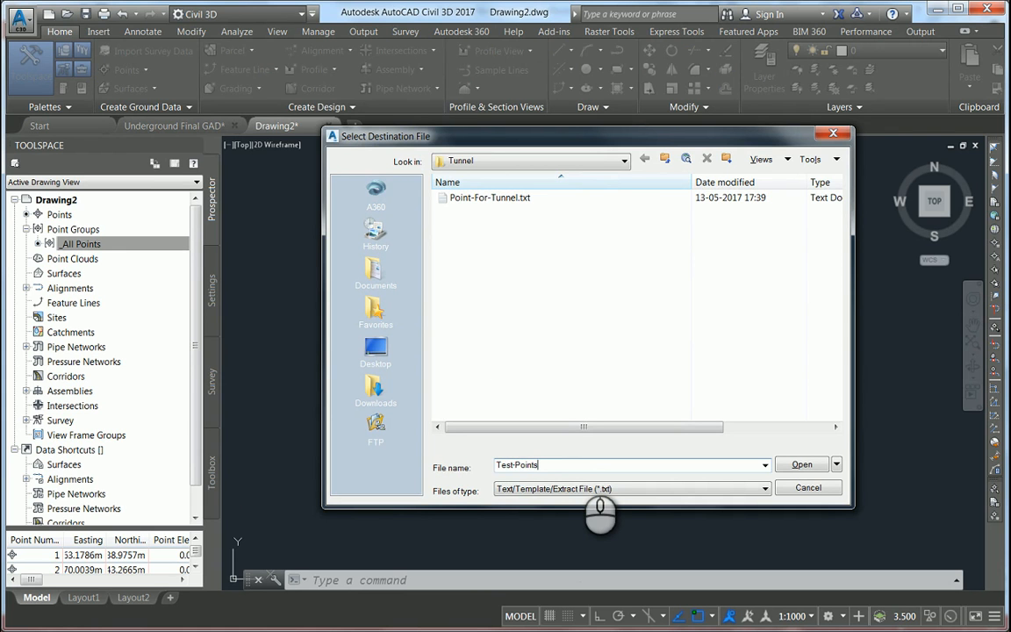
type("Test-Points")
left_click(801, 464)
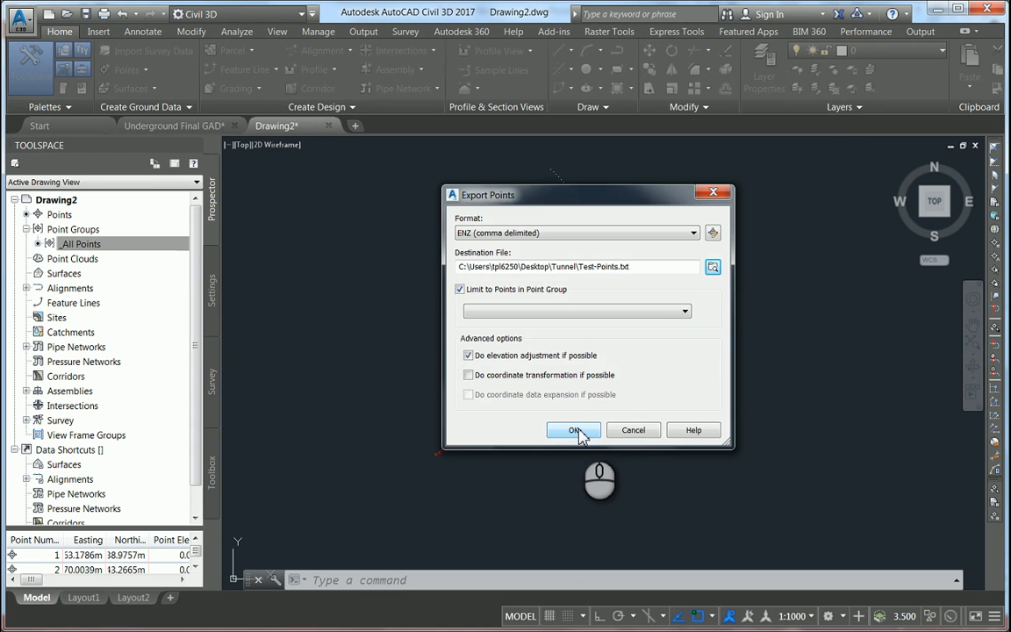
left_click(576, 431)
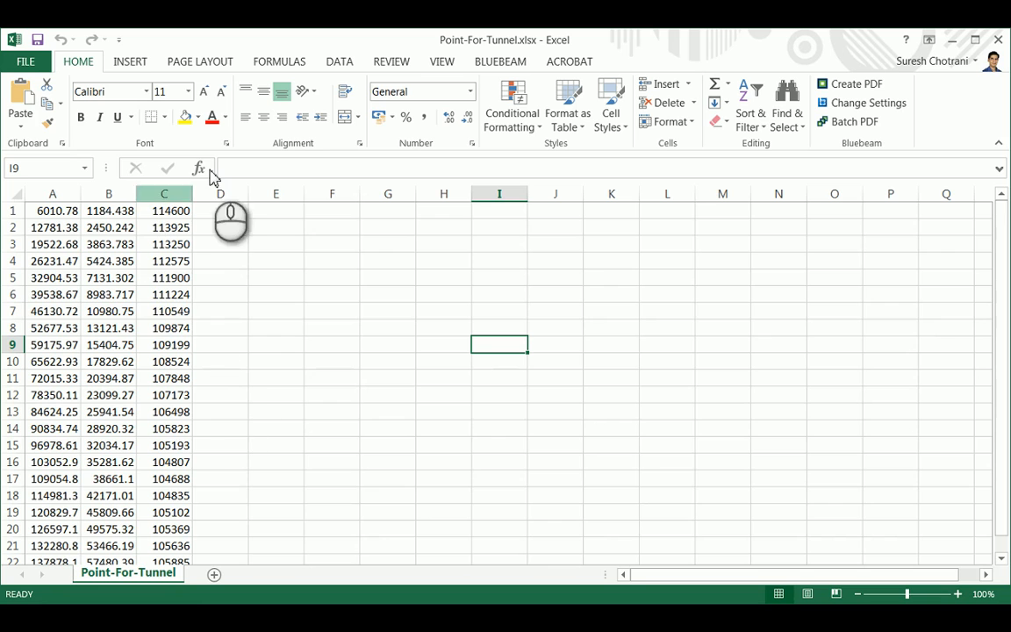
Step: Switch to Excel and browse to the Tunnel folder on the Desktop for a file to open
left_click(26, 61)
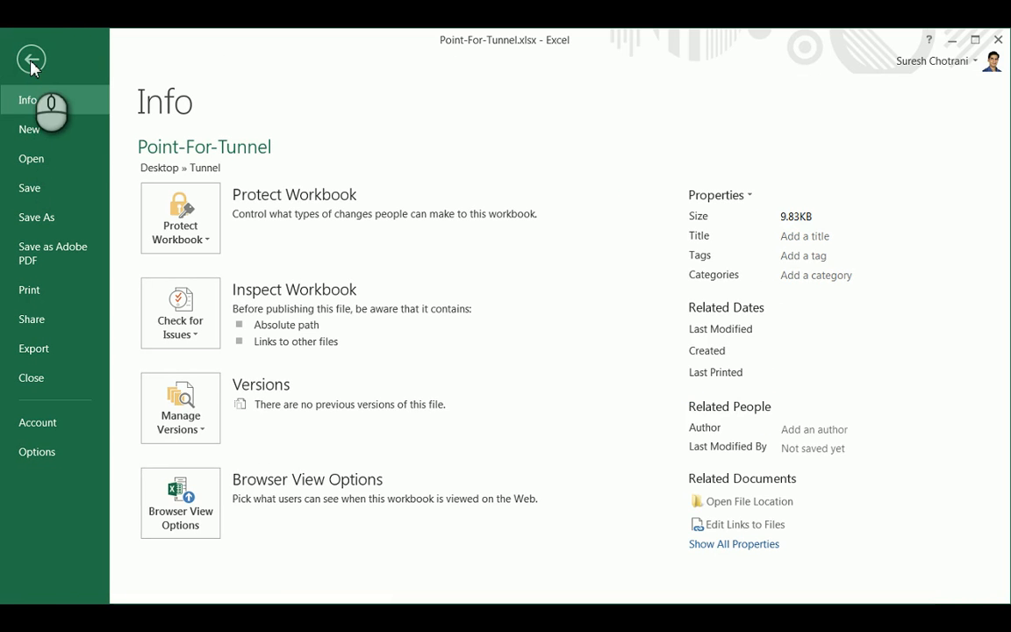
left_click(35, 165)
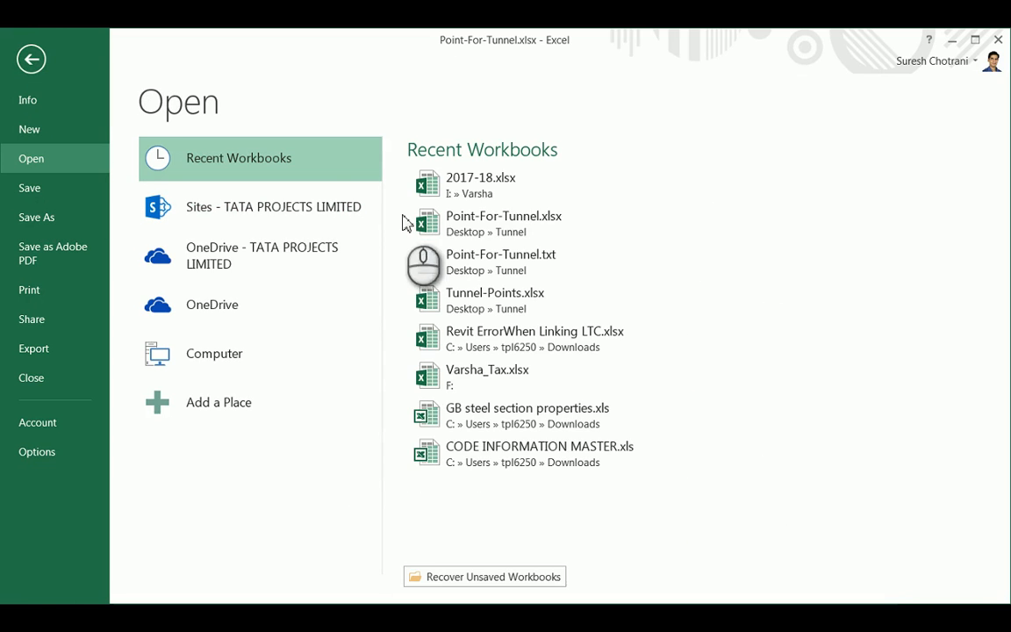
left_click(207, 351)
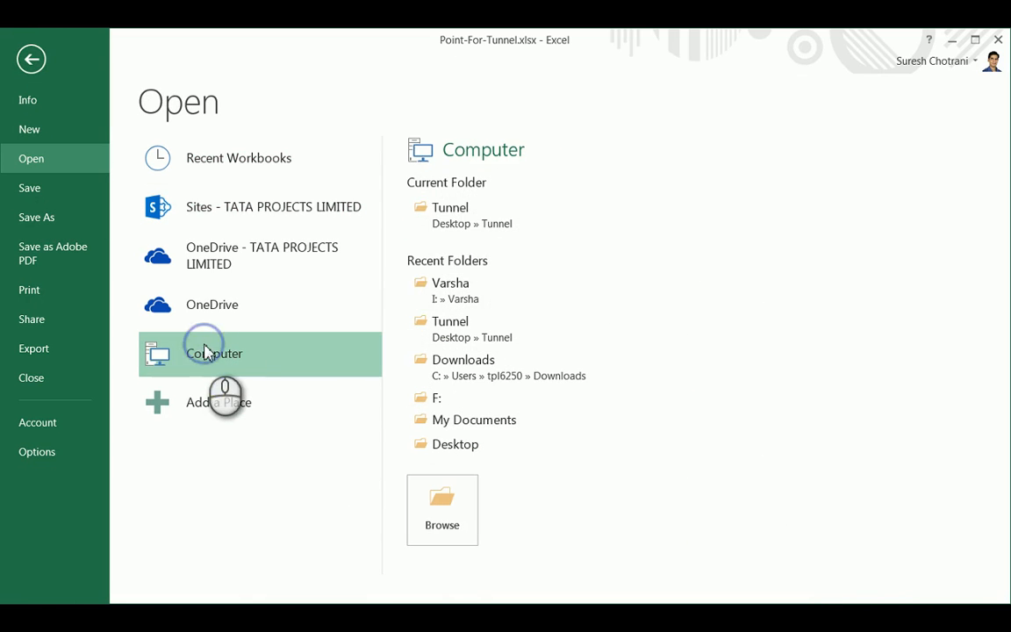
left_click(439, 537)
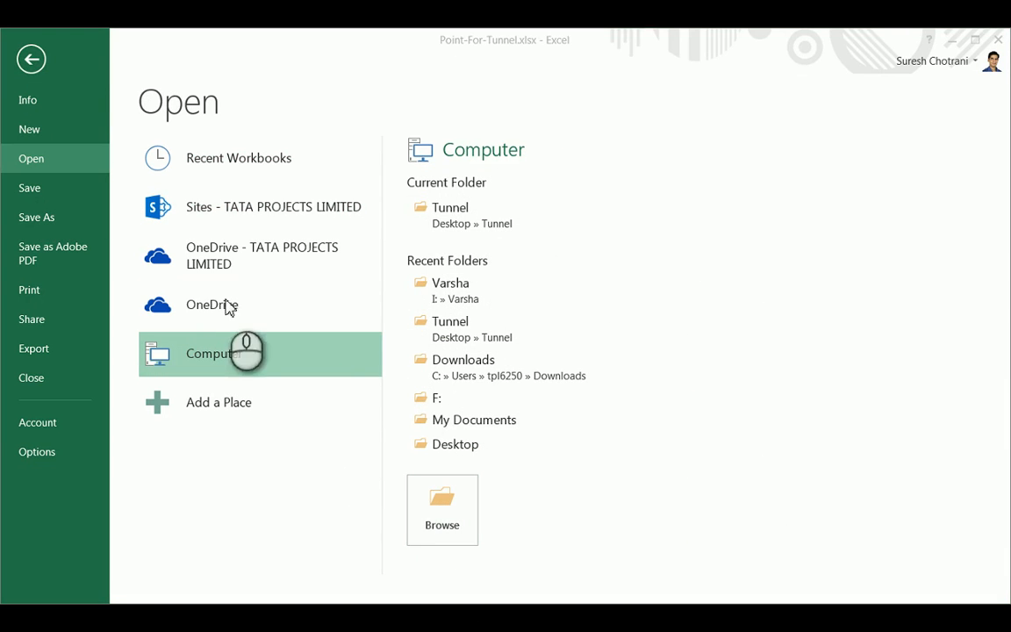
left_click(67, 118)
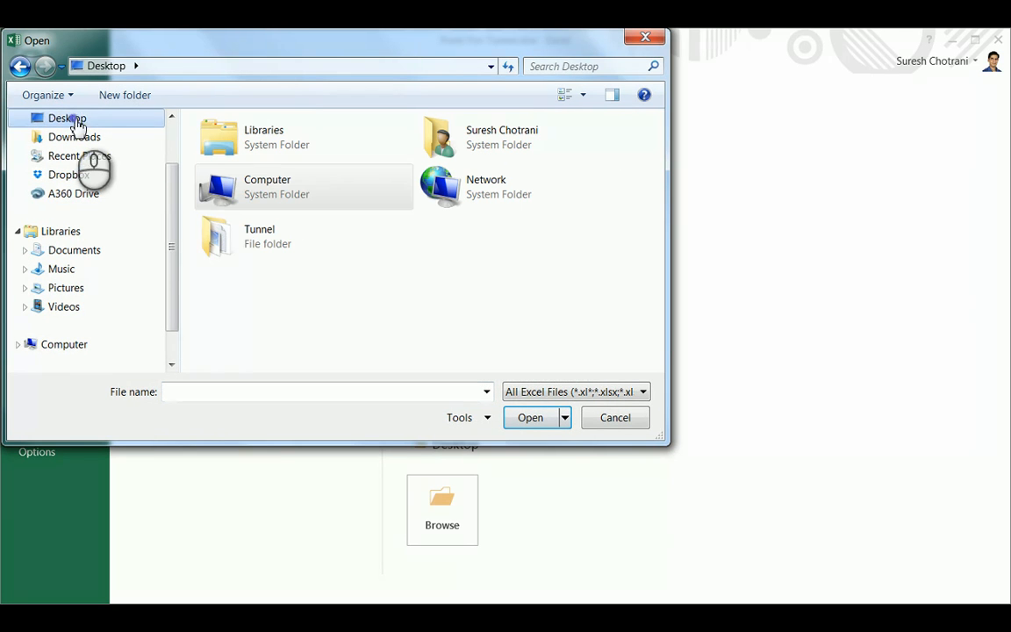
left_click(290, 307)
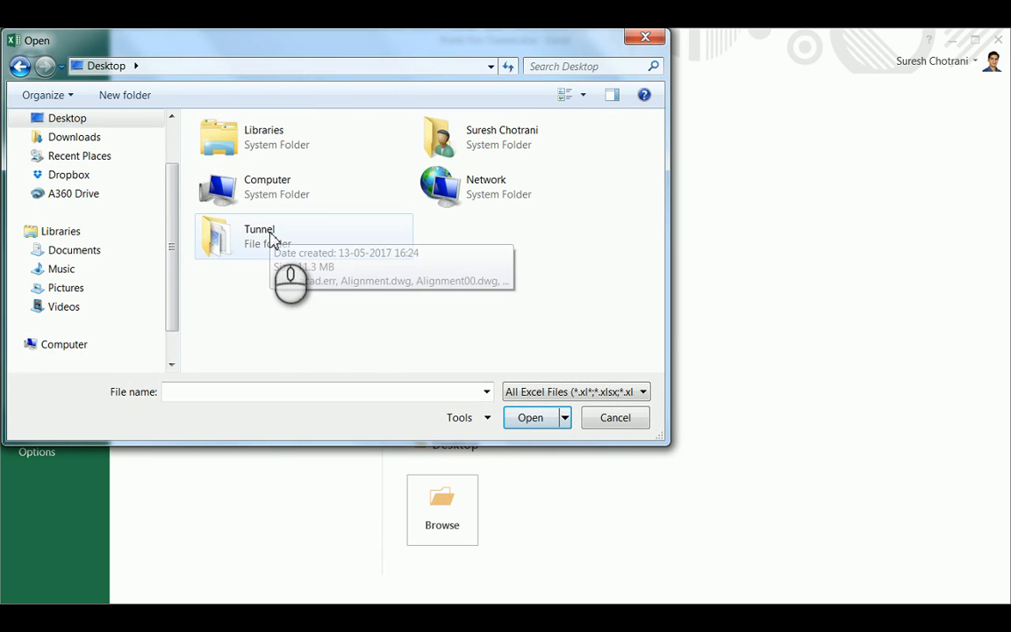
double_click(272, 238)
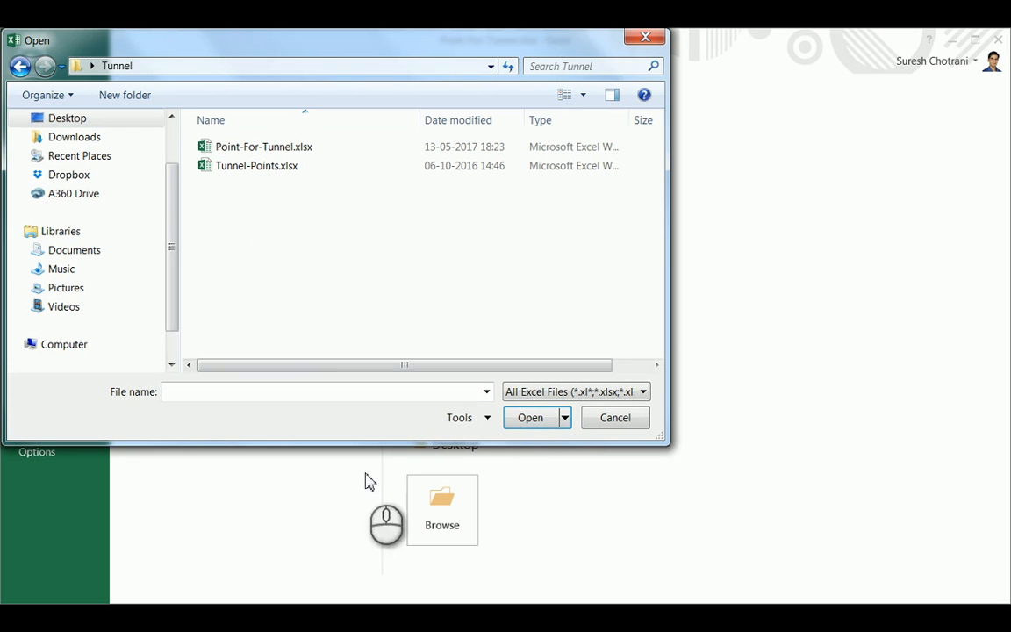
Step: List all file types in the Tunnel folder and open Test-Points.txt
left_click(537, 392)
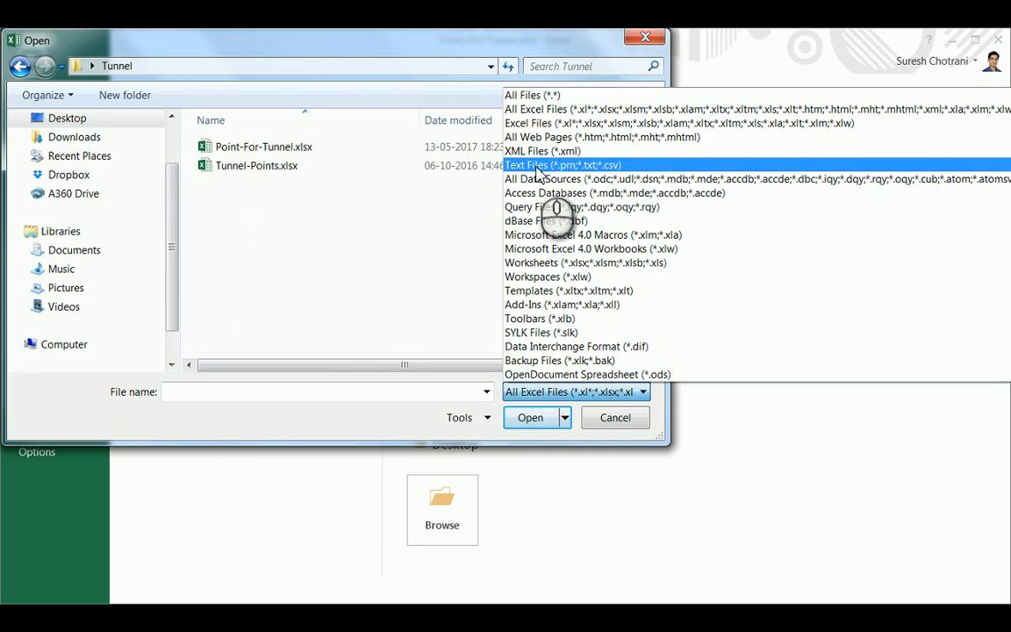
left_click(535, 94)
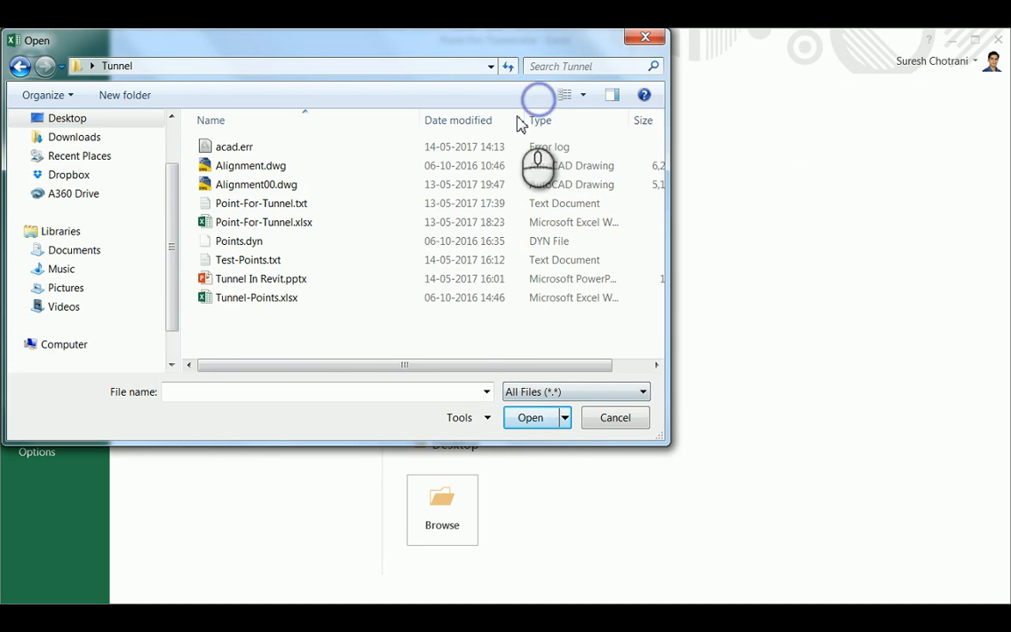
left_click(255, 263)
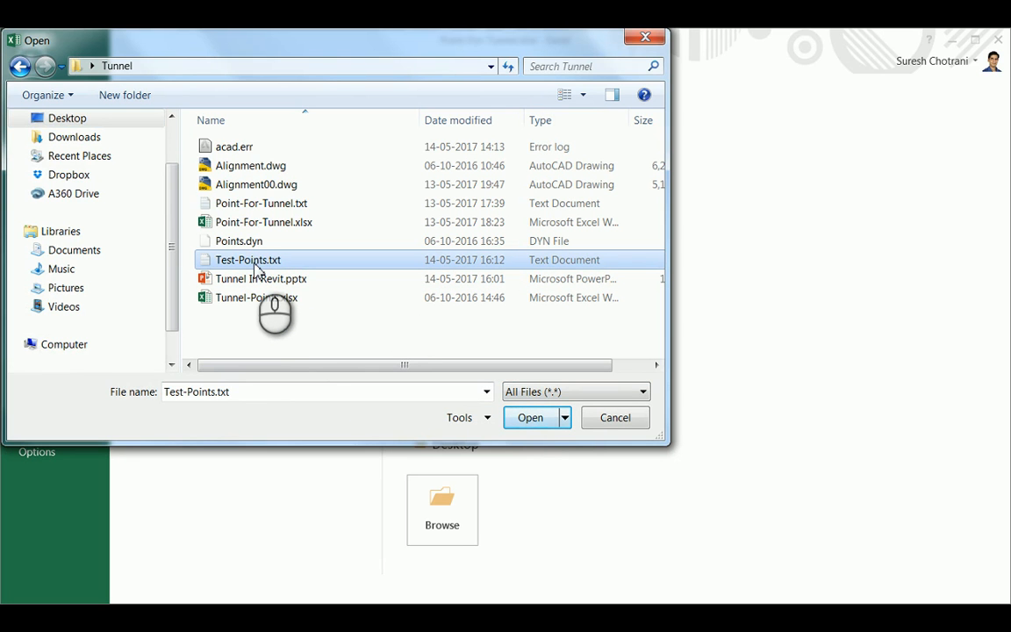
left_click(530, 418)
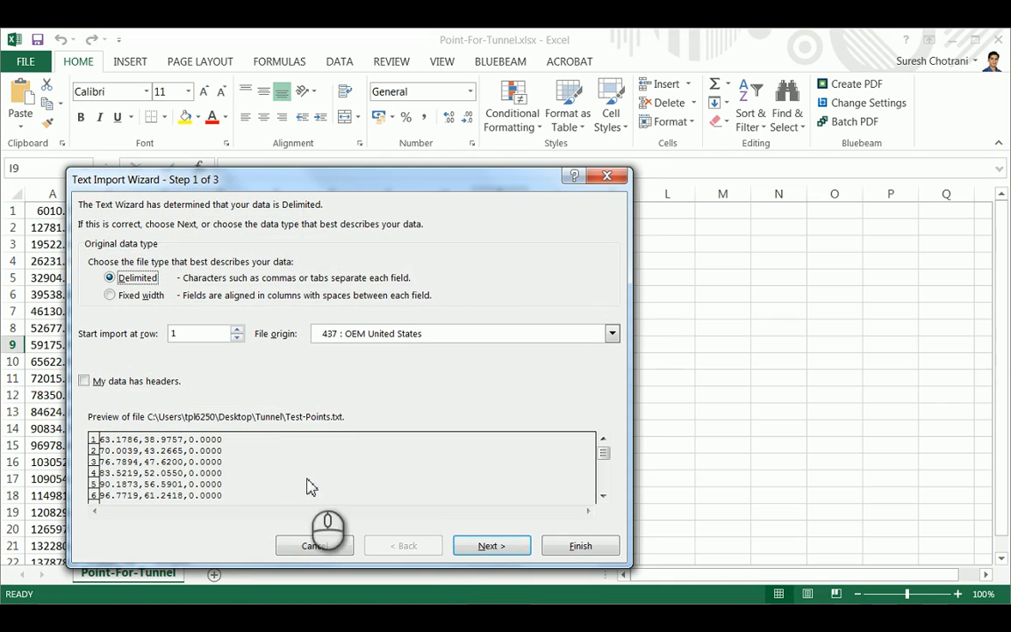
Step: Import the text file as delimited data with Tab and Comma as delimiters and General as the column format
left_click(482, 546)
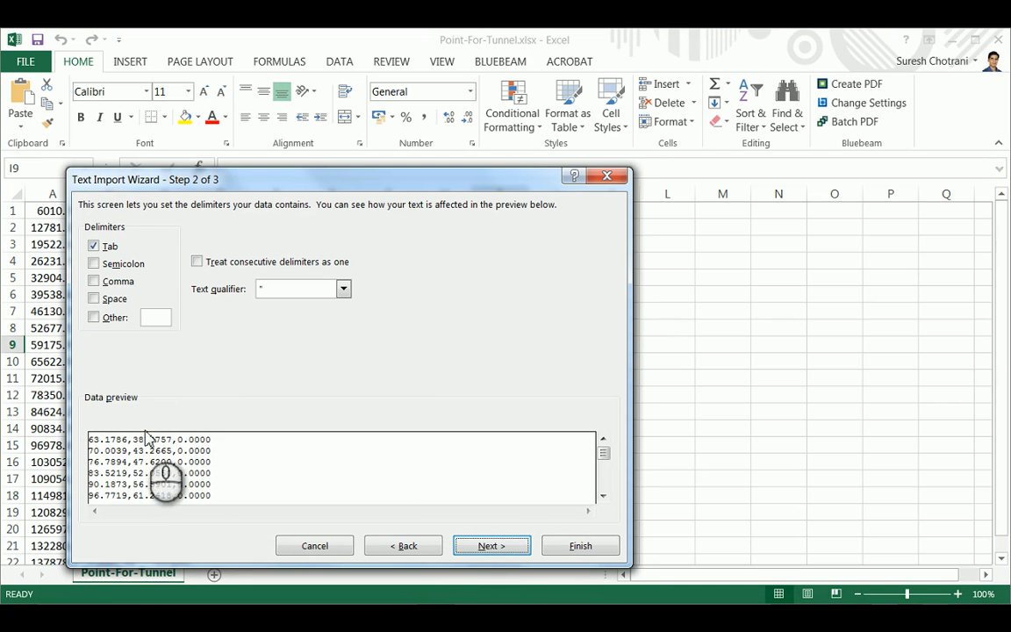
left_click(122, 263)
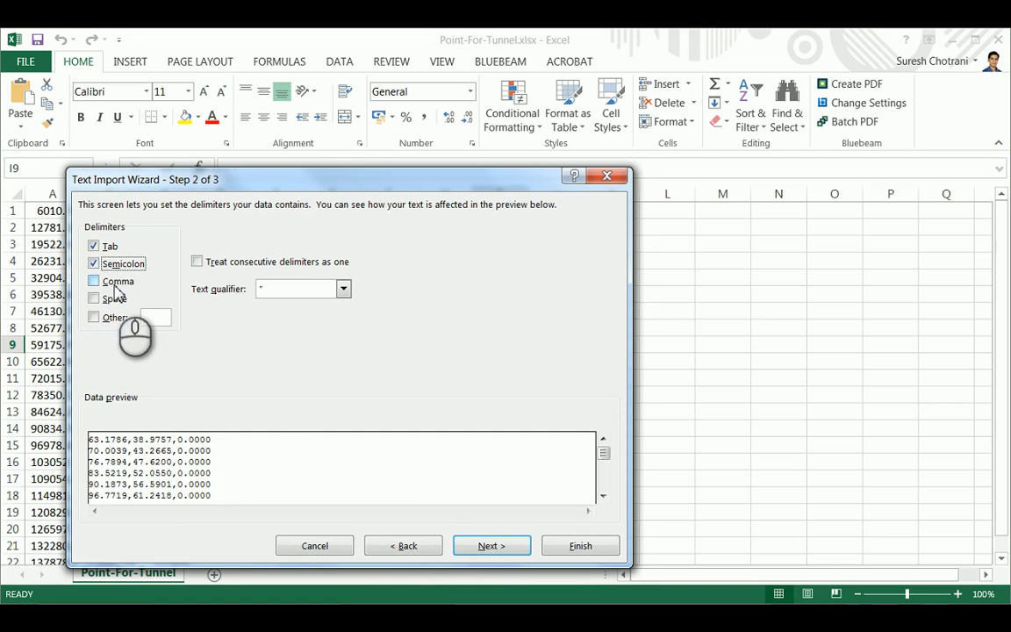
left_click(110, 282)
left_click(94, 263)
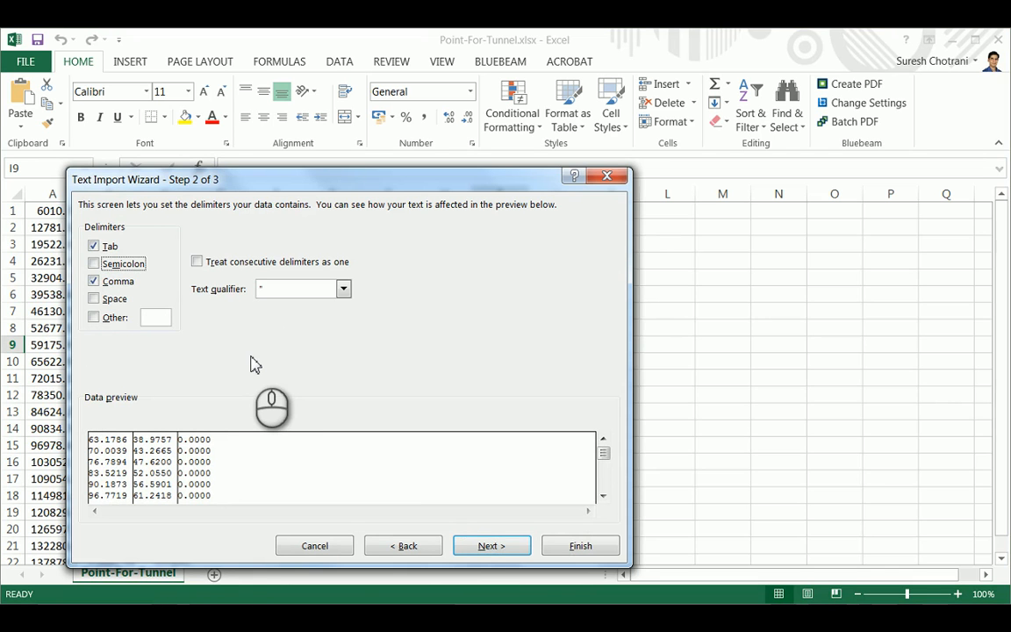
left_click(491, 546)
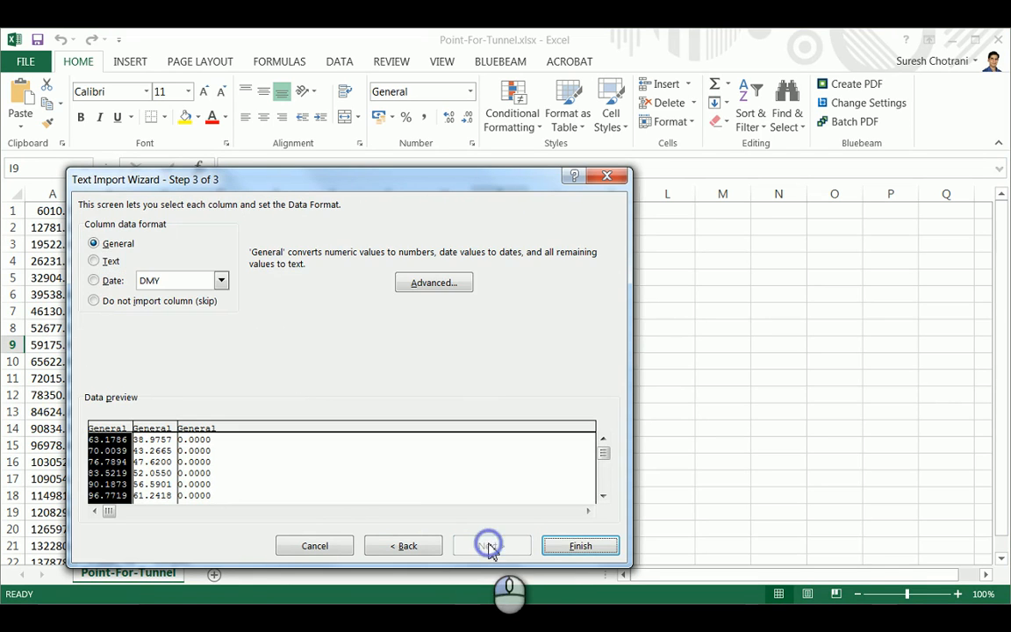
left_click(580, 546)
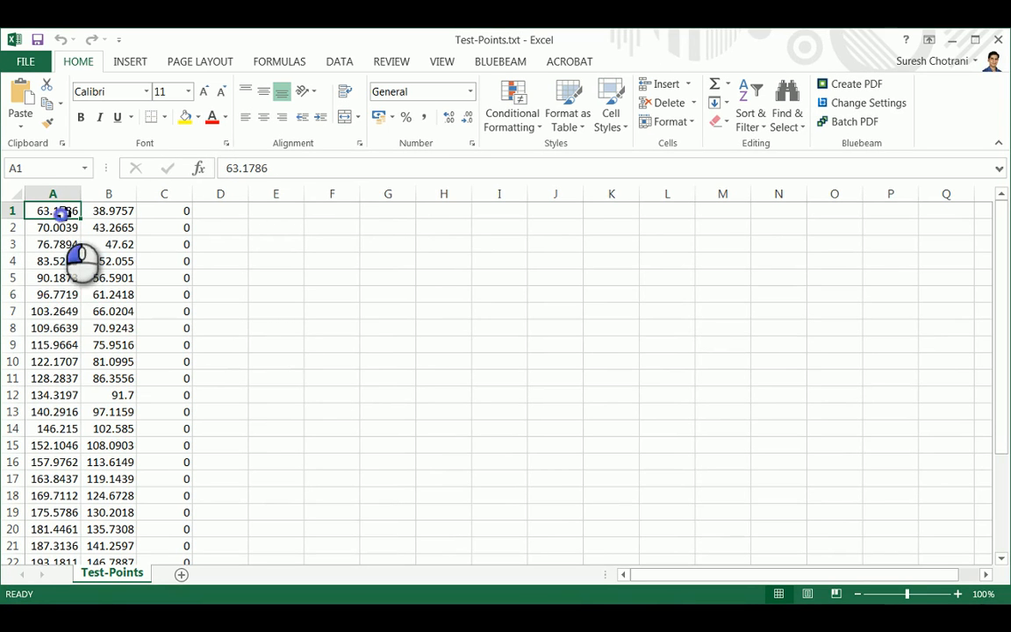
Step: Select cells A1 to A21 of the imported points, minimize the workbook and switch to PowerPoint
left_click_drag(62, 212, 63, 541)
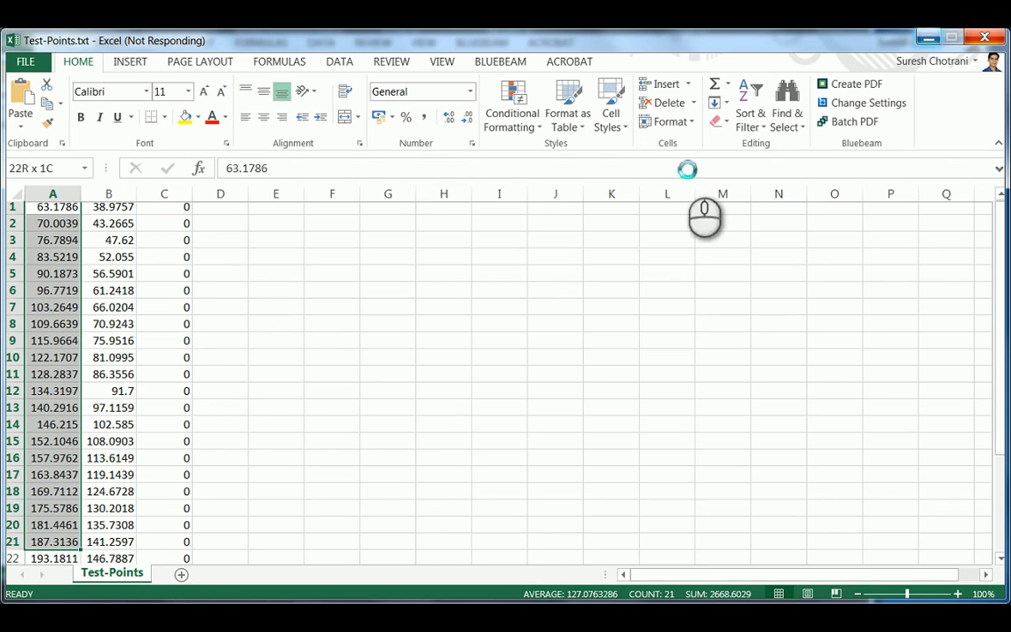
left_click(927, 38)
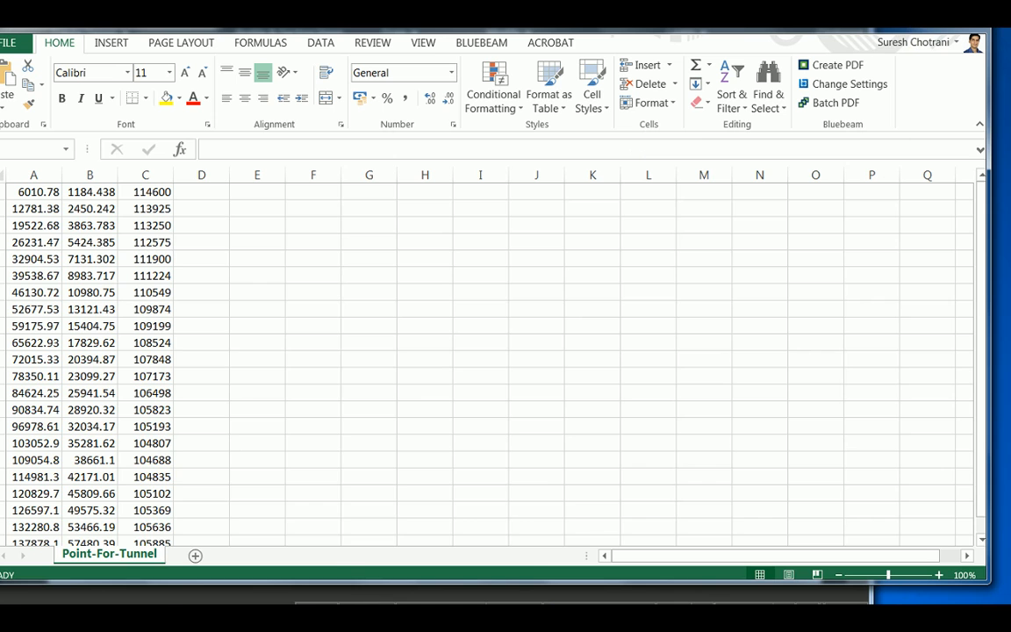
mouse_move(348, 627)
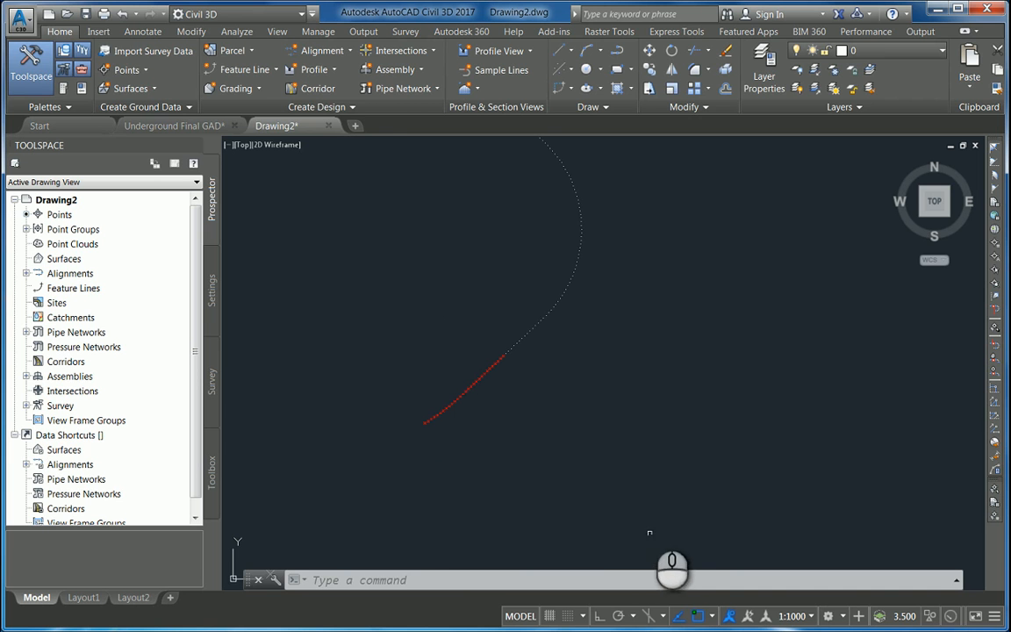
left_click(364, 630)
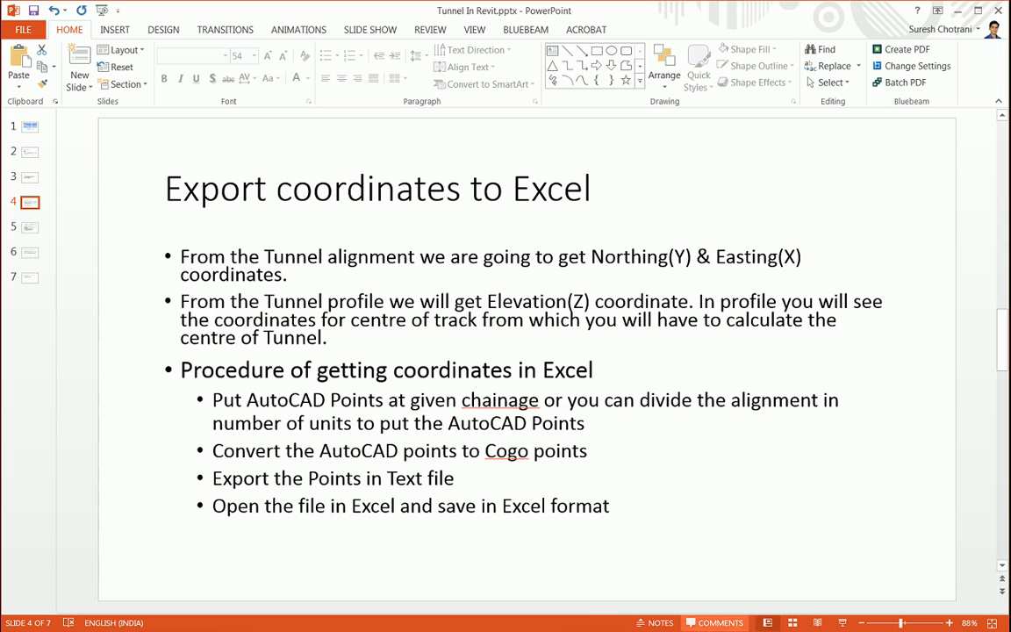
Step: Bring the Test-Points workbook forward, reposition its window and minimize it
mouse_move(530, 628)
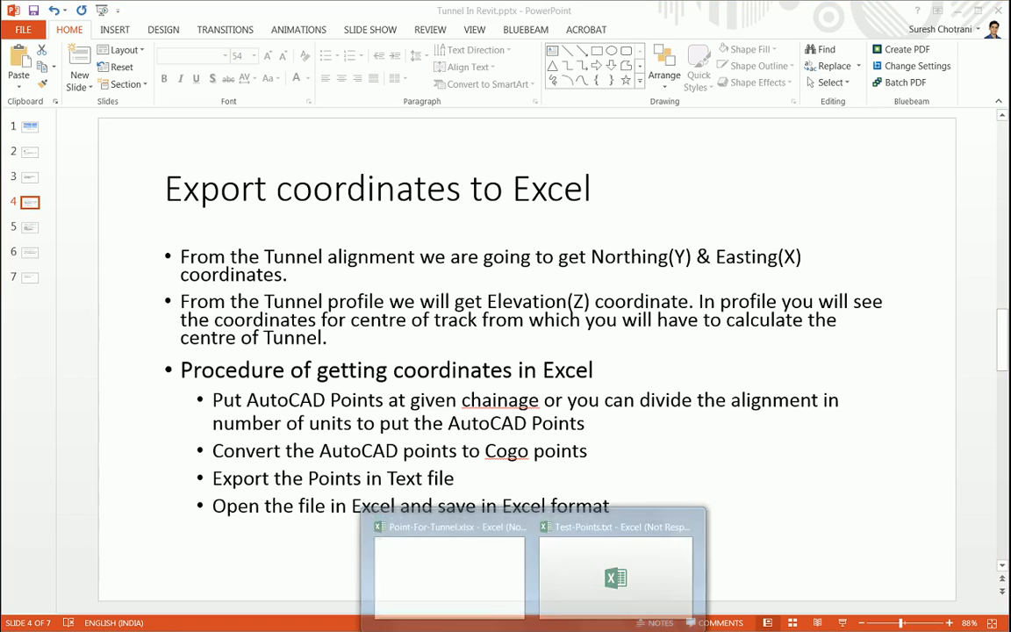
left_click(582, 553)
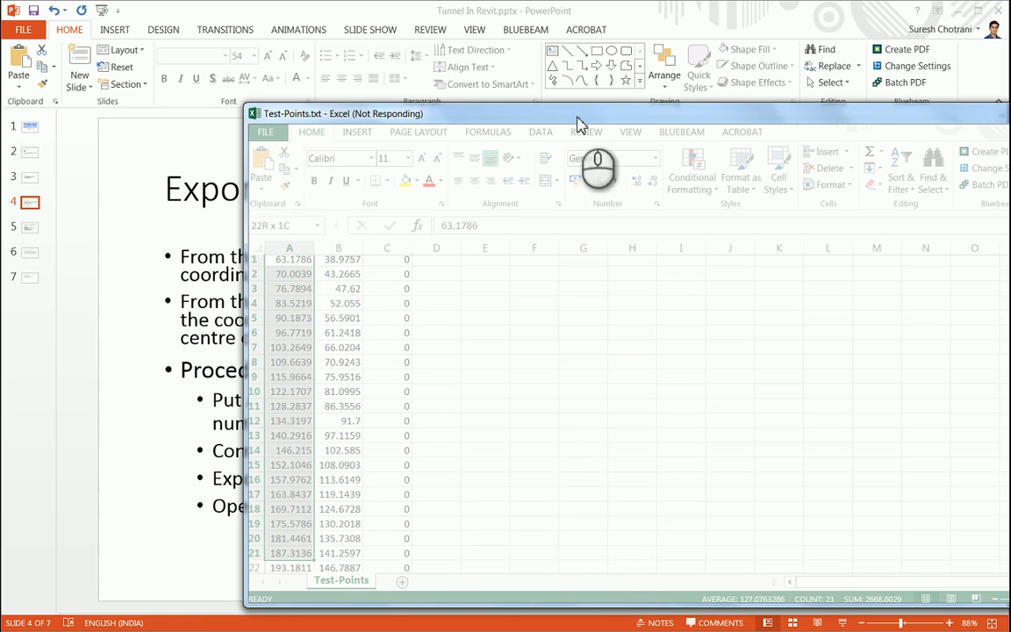
left_click_drag(578, 121, 408, 118)
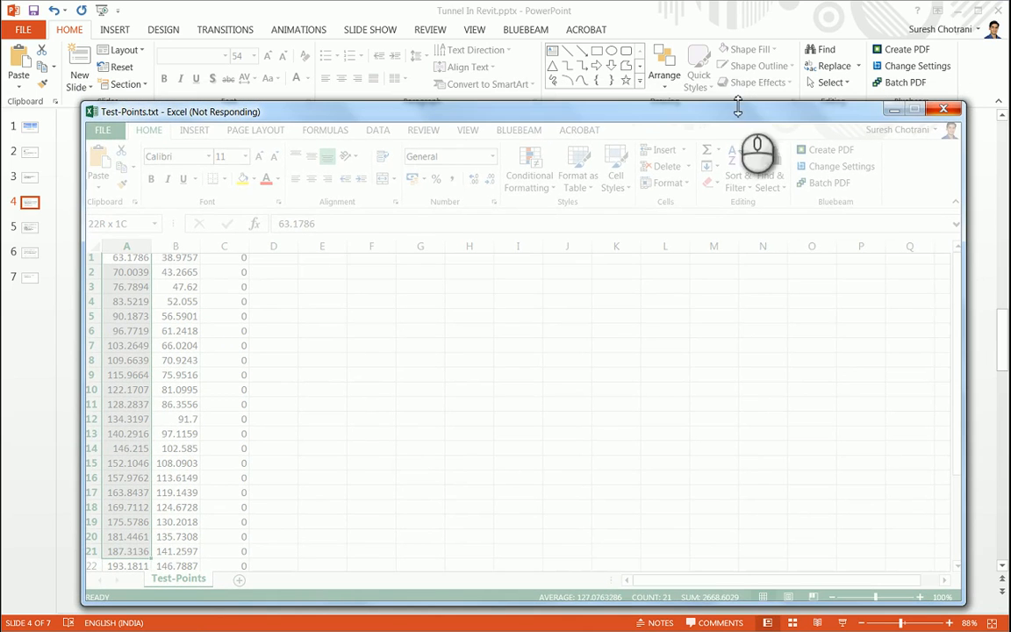
left_click(884, 107)
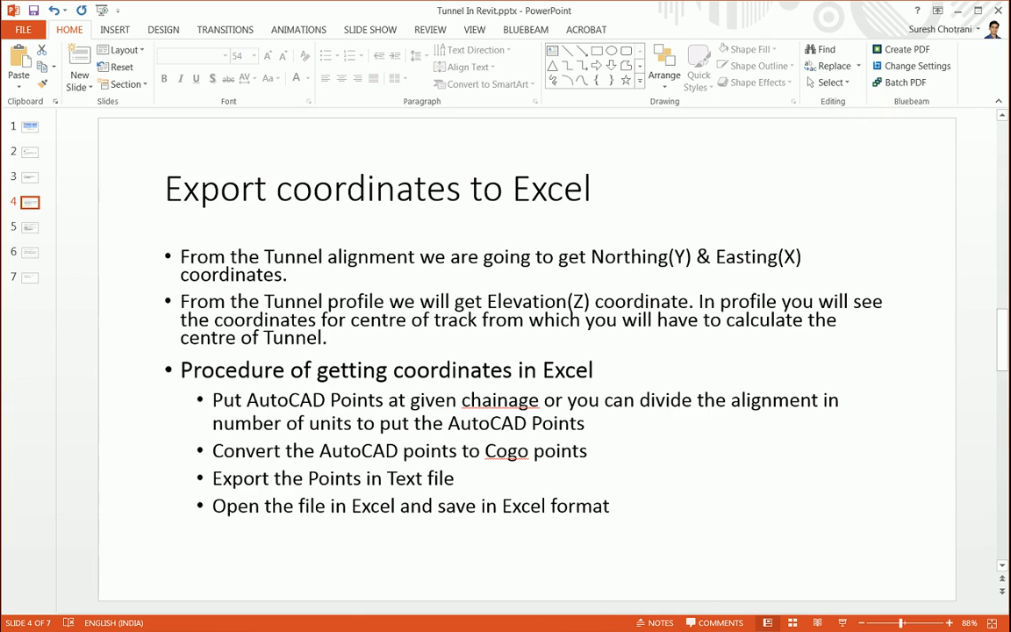
Step: Bring the Point-For-Tunnel workbook forward and force Excel to close, skipping the check for a solution
mouse_move(465, 557)
left_click(465, 559)
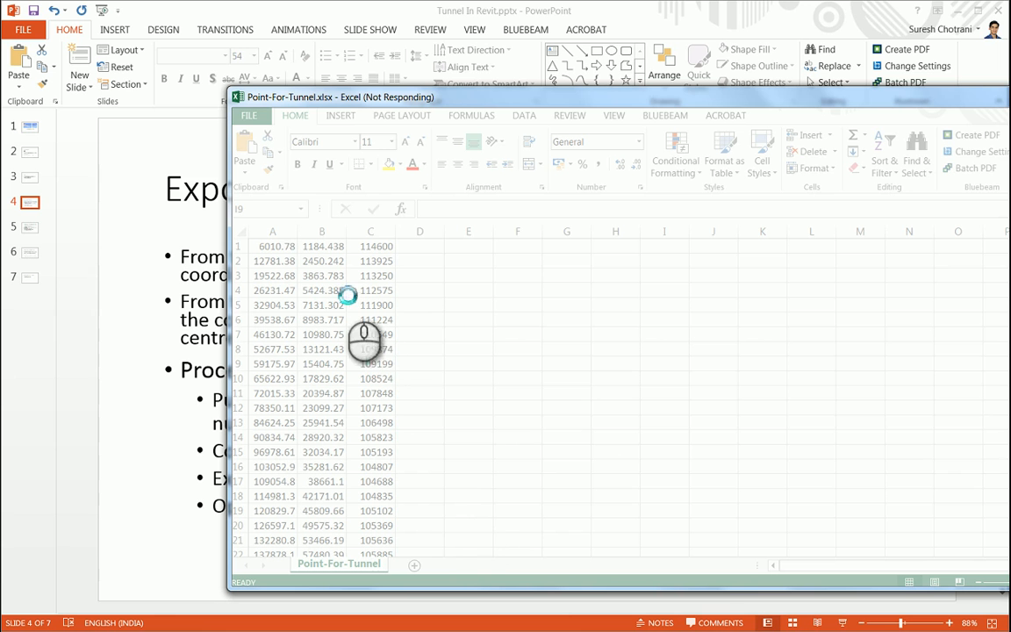
left_click_drag(456, 97, 291, 97)
left_click(914, 97)
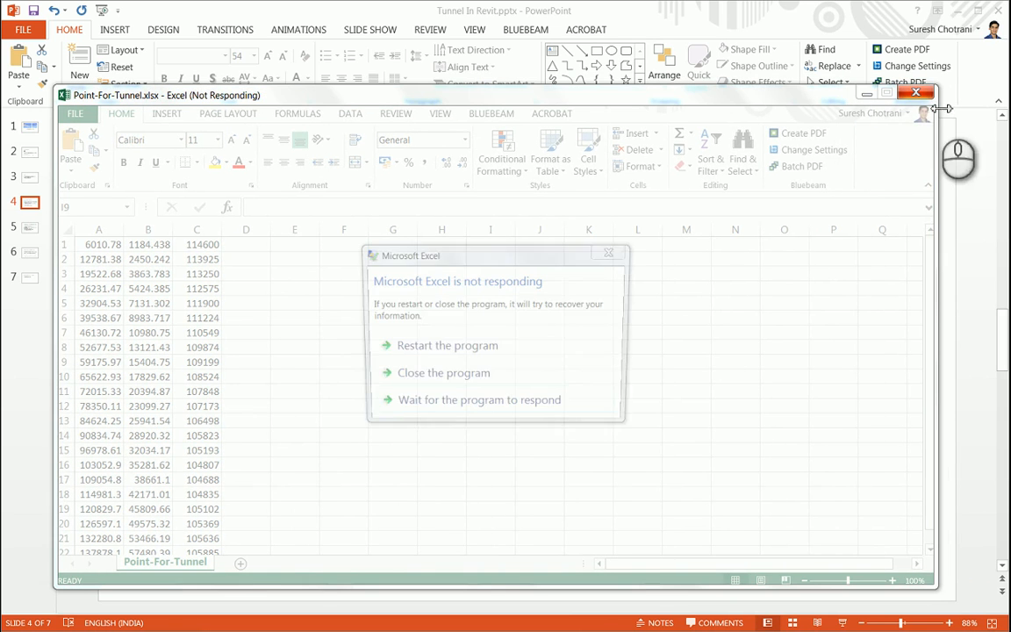
left_click(456, 377)
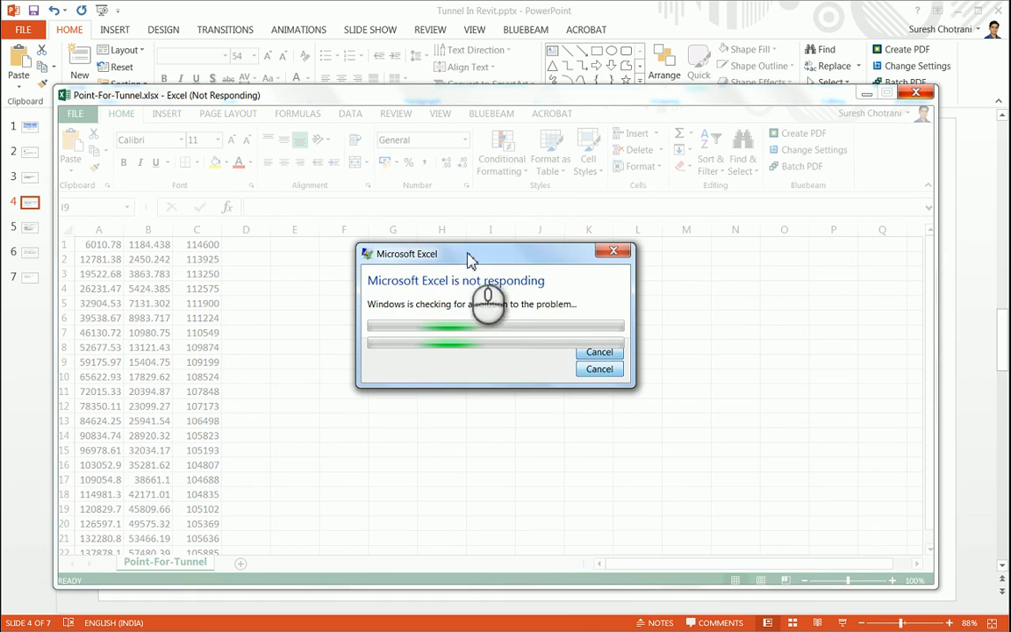
left_click(596, 368)
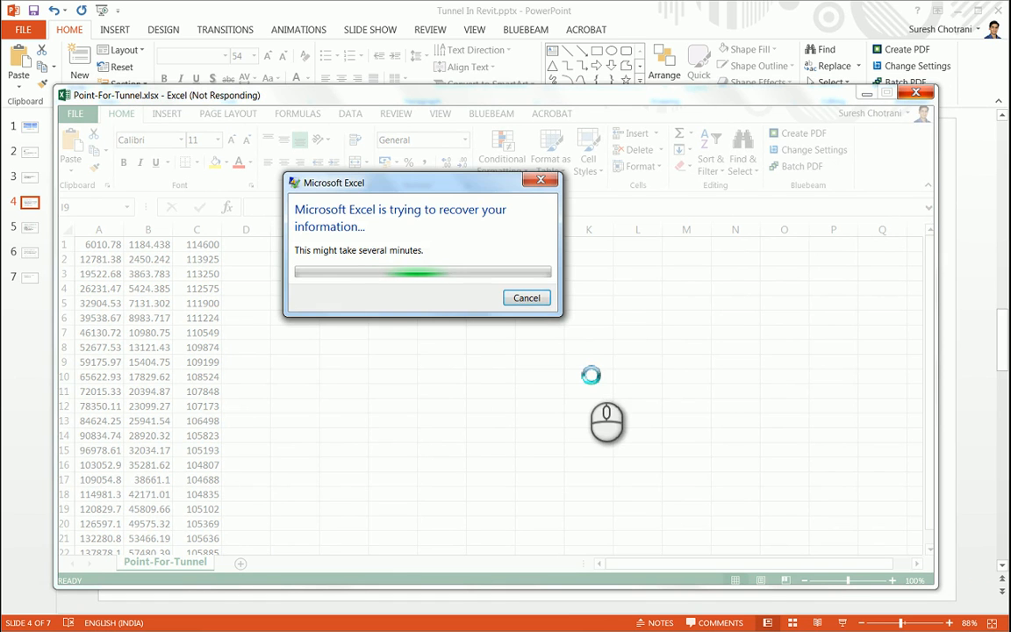
Step: Cancel Excel's information recovery, close the unresponsive Point-For-Tunnel window and return to the PowerPoint slide
left_click(527, 298)
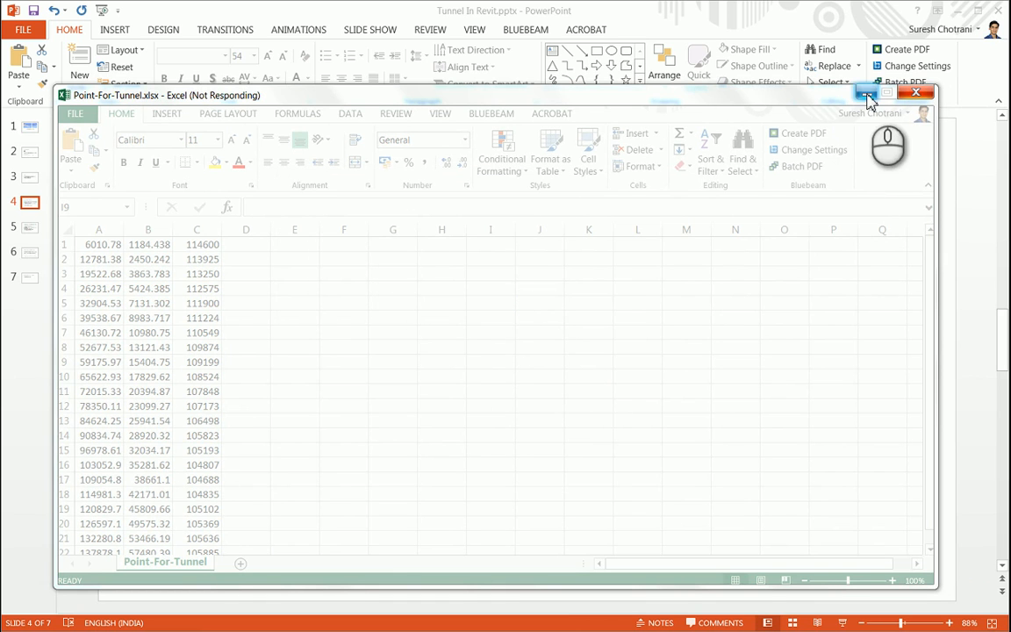
left_click(911, 94)
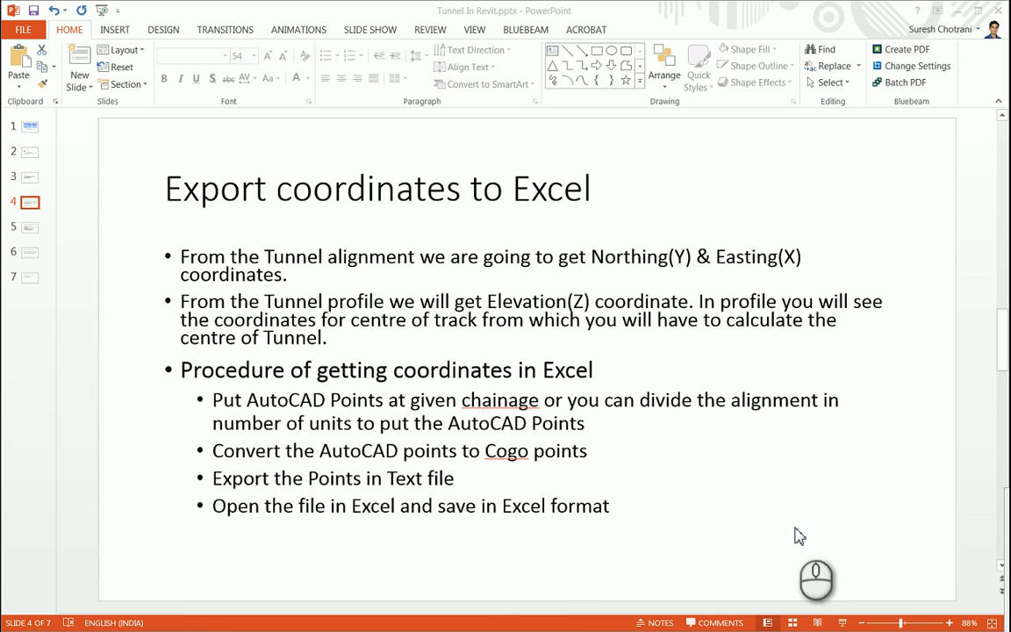
left_click(794, 529)
Step: Start Excel with a blank workbook and open Test-Points.txt from the recent files
left_click(446, 630)
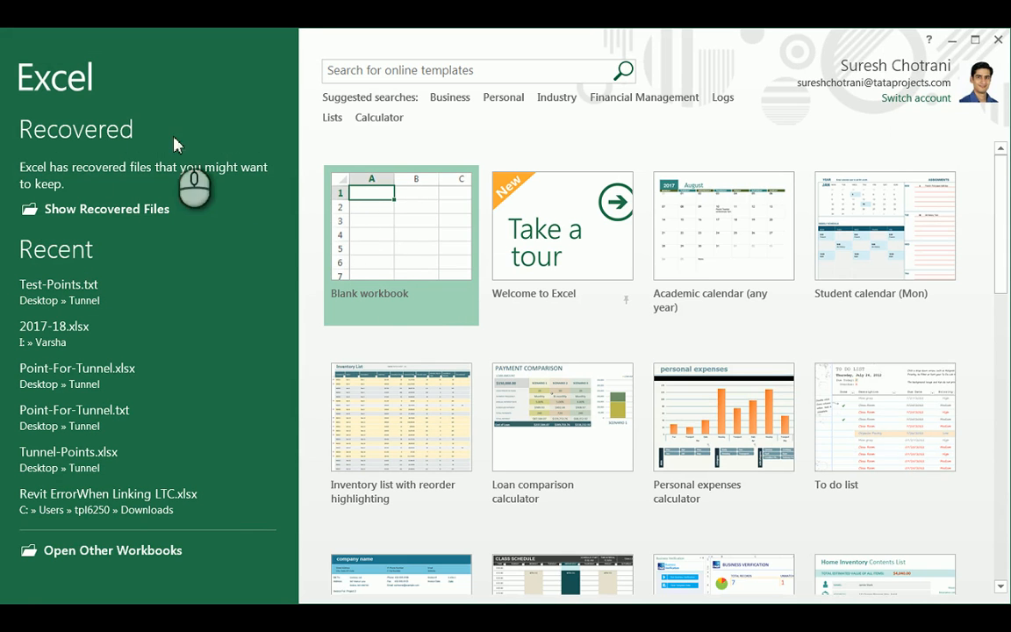
left_click(373, 180)
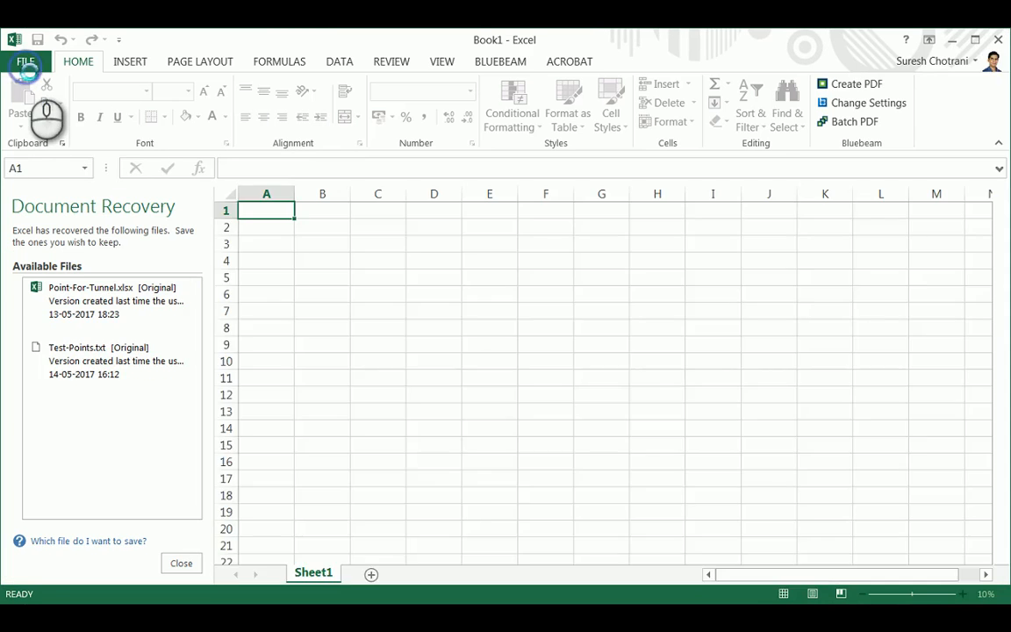
left_click(25, 63)
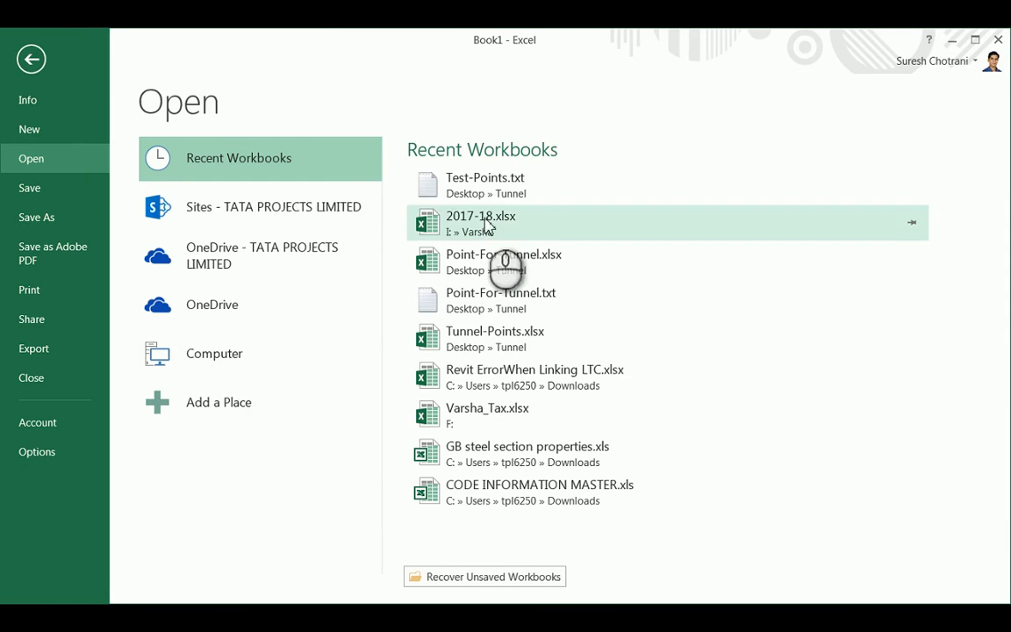
left_click(483, 186)
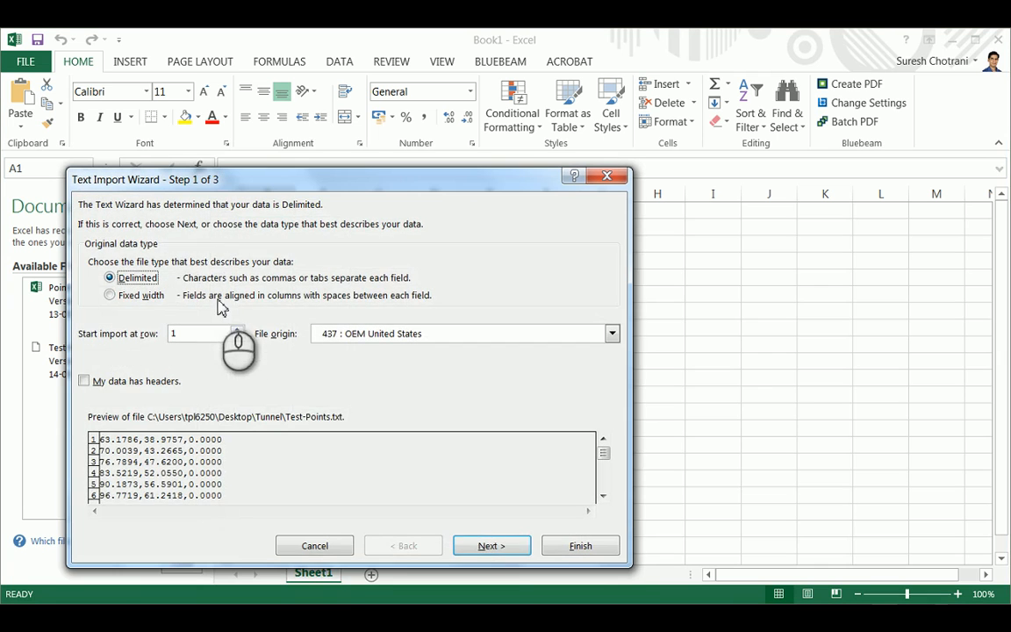
Step: Import Test-Points.txt as delimited data, adding Comma to the Tab delimiter and keeping the General column format
left_click(491, 545)
left_click(123, 285)
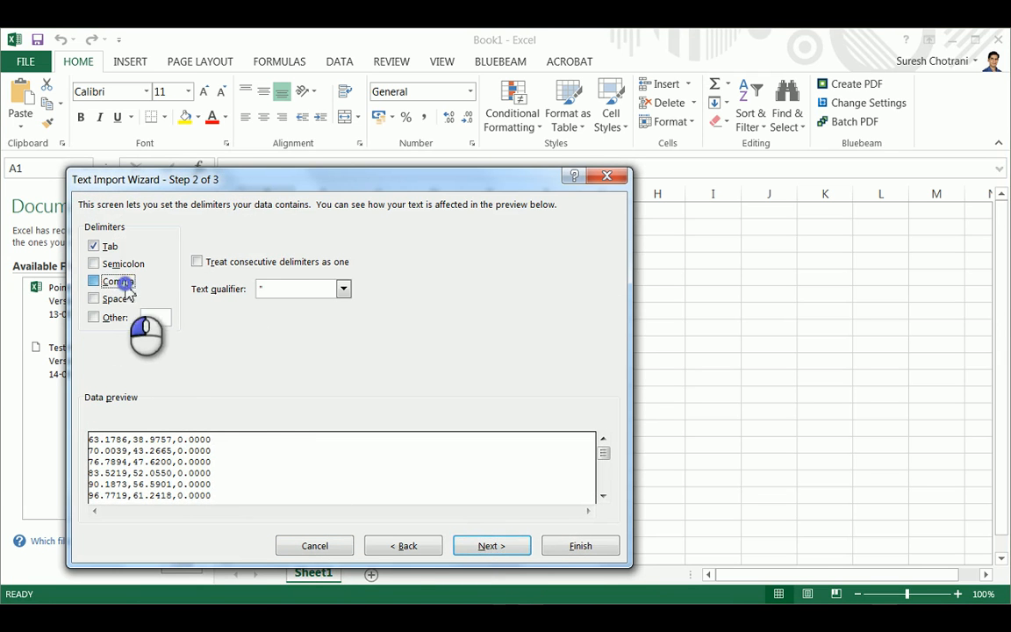
left_click(477, 547)
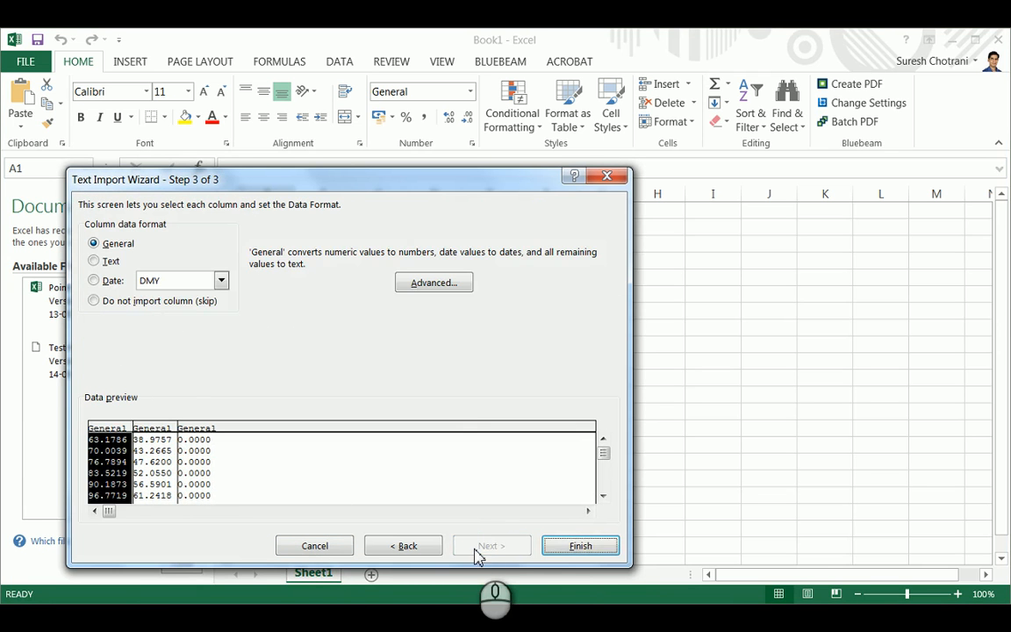
left_click(566, 544)
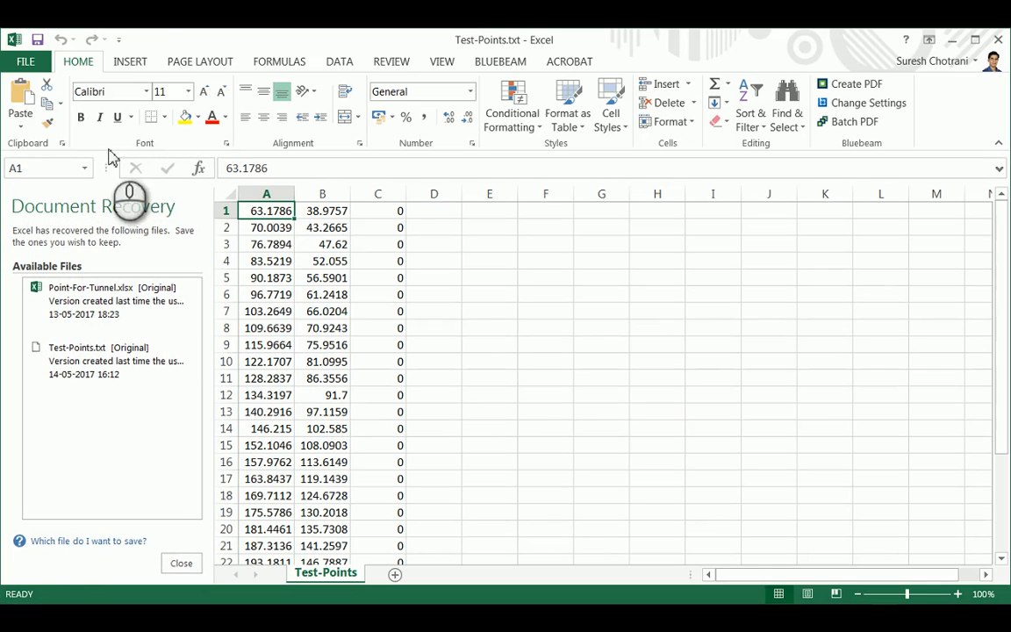
Step: Save the imported points in the Tunnel folder as Test-Points.xlsx in Excel Workbook (*.xlsx) format
left_click(26, 61)
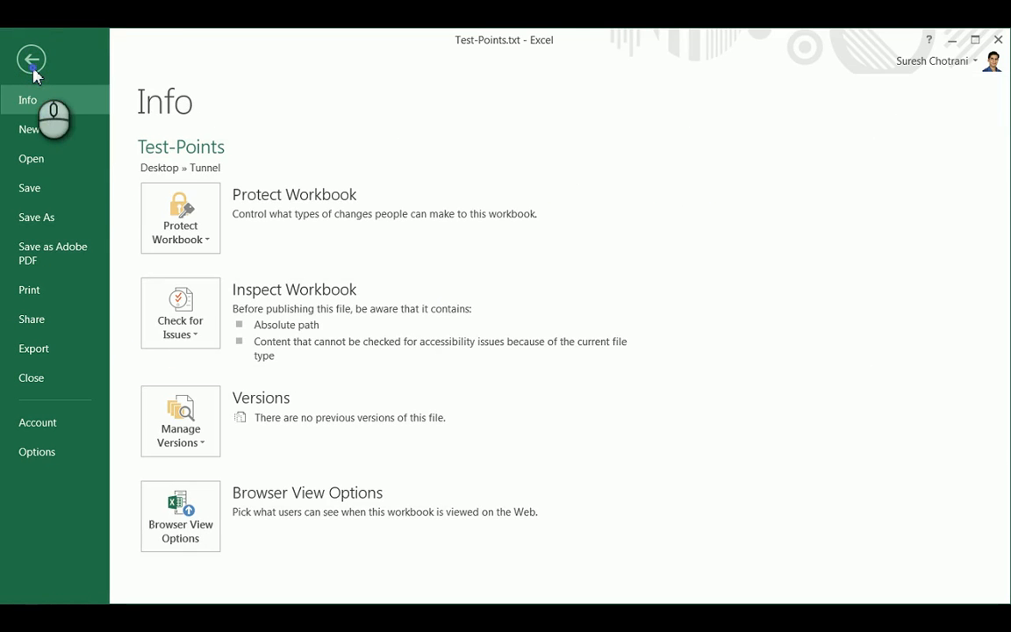
left_click(33, 219)
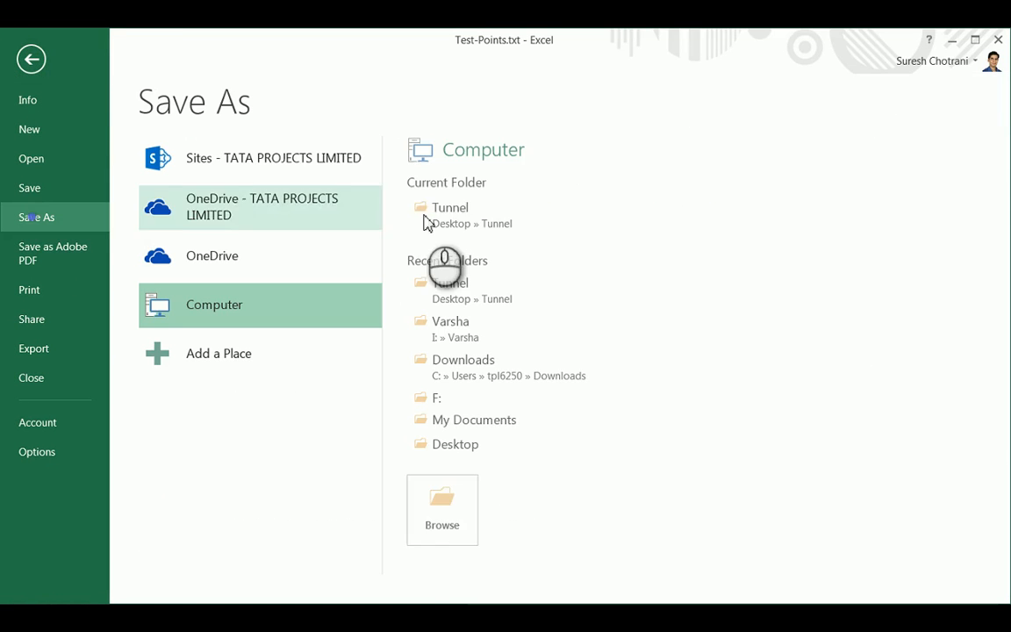
left_click(441, 508)
left_click(284, 519)
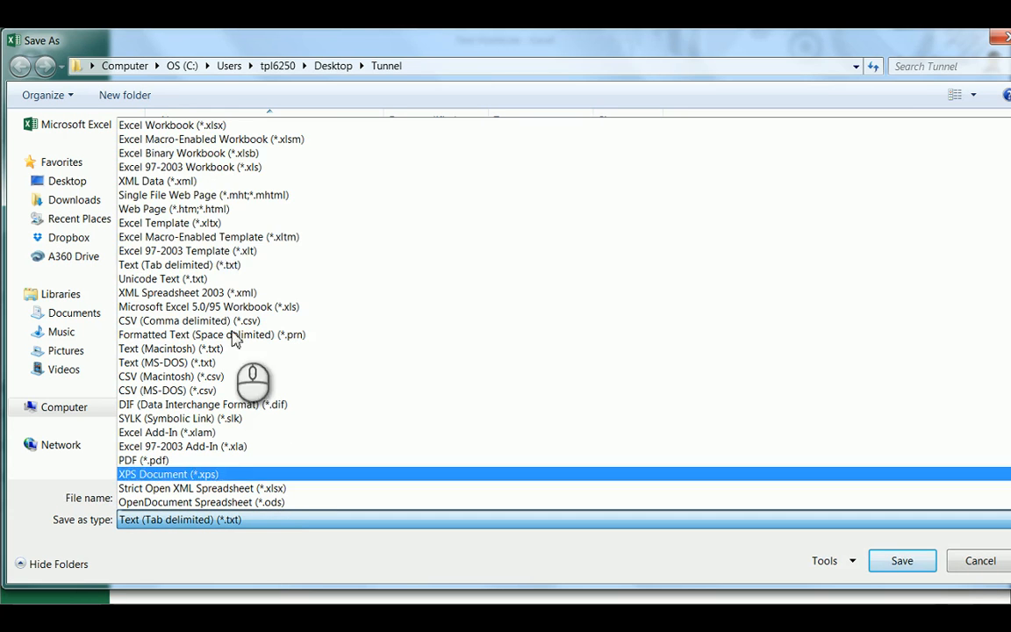
left_click(167, 126)
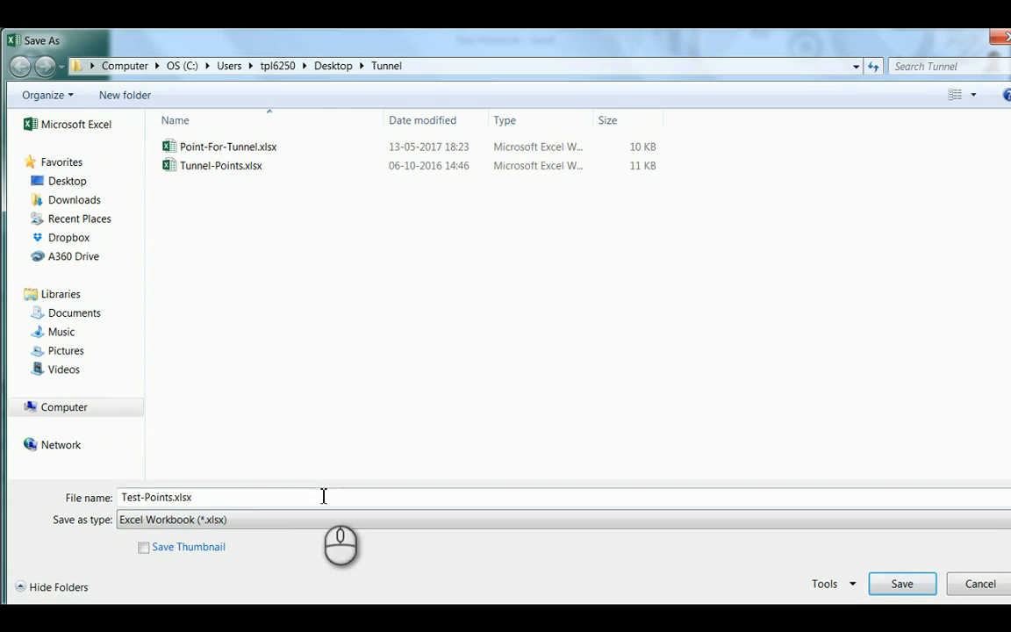
left_click(888, 592)
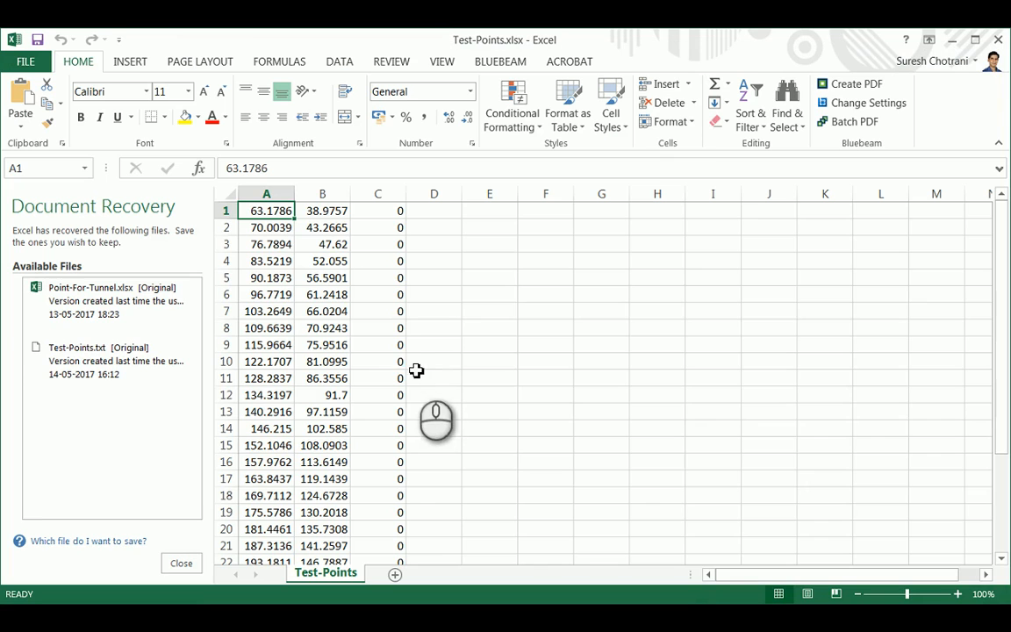
Step: Close the workbook and check the saved Test-Points.xlsx in the Tunnel folder
left_click(997, 40)
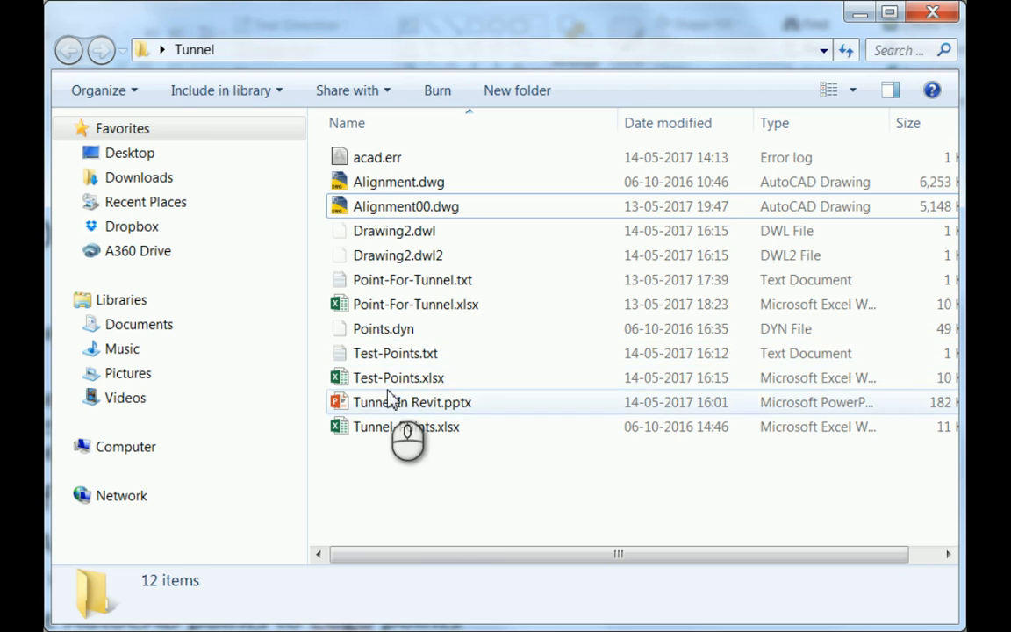
left_click(385, 379)
left_click(413, 491)
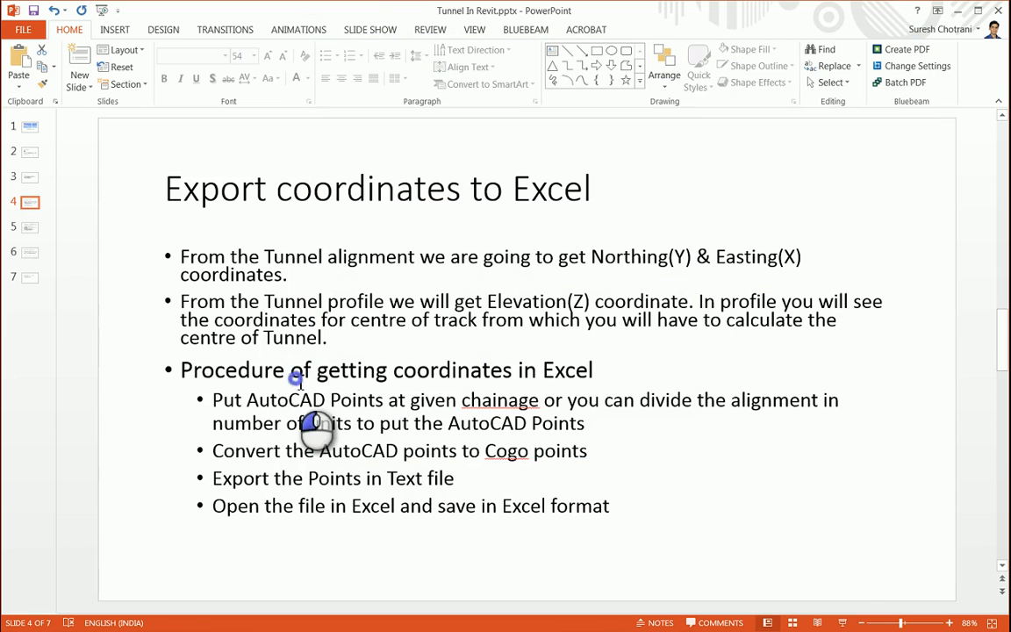
Step: Return to the PowerPoint presentation and go to slide 5
left_click(295, 377)
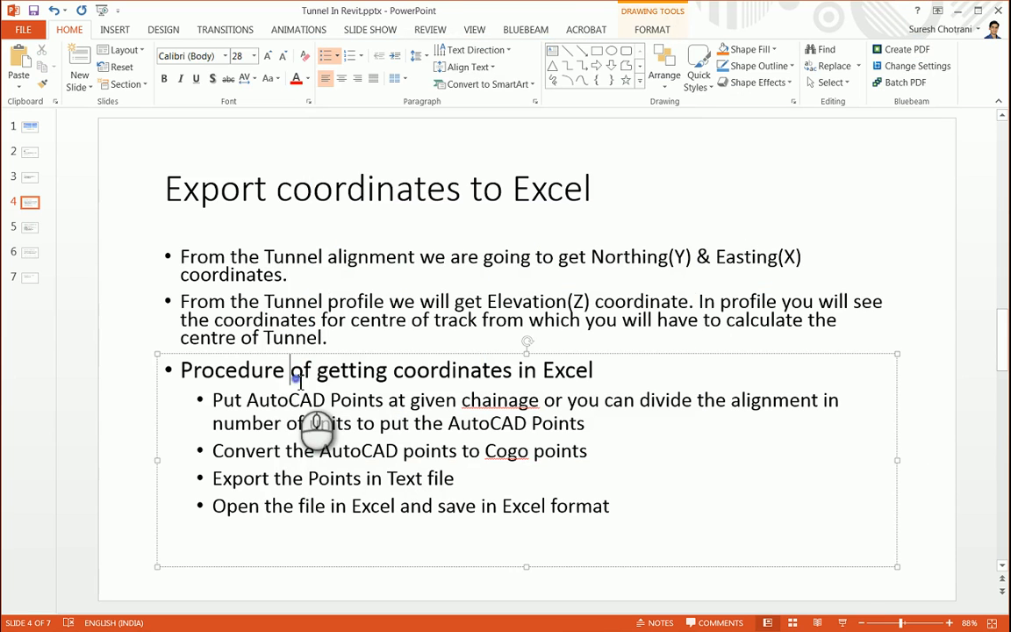
left_click(30, 227)
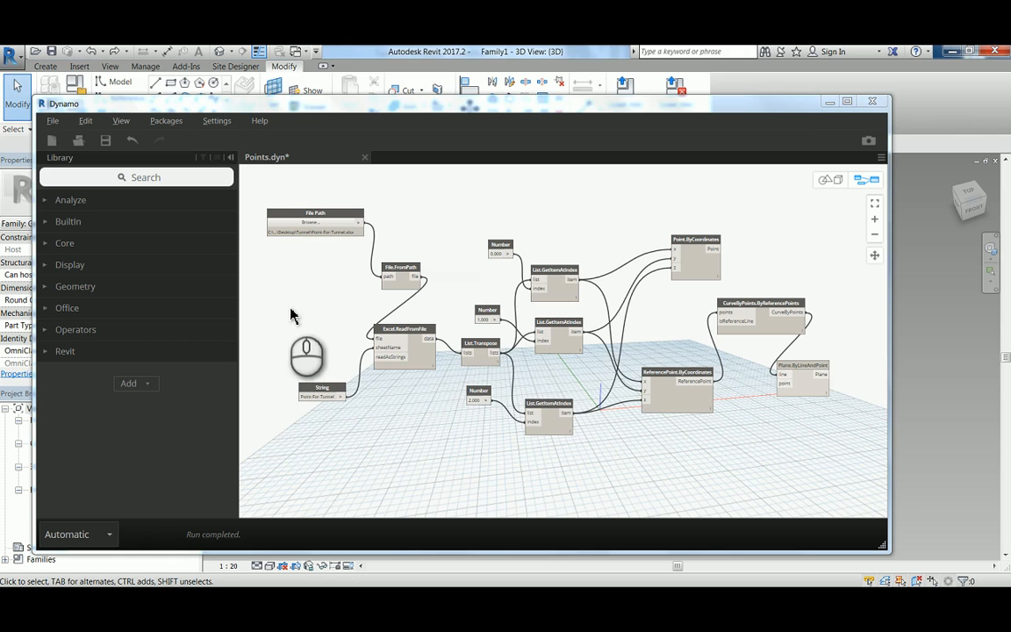
Step: In Revit, close Dynamo without saving the changes to Points.dyn and close the Family1 family
left_click(879, 101)
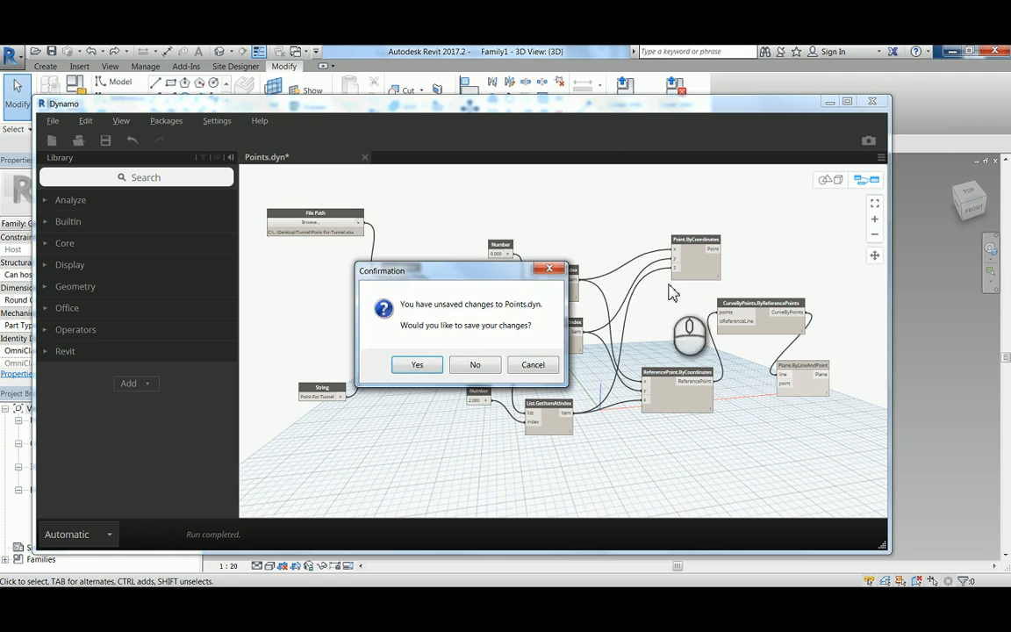
left_click(475, 362)
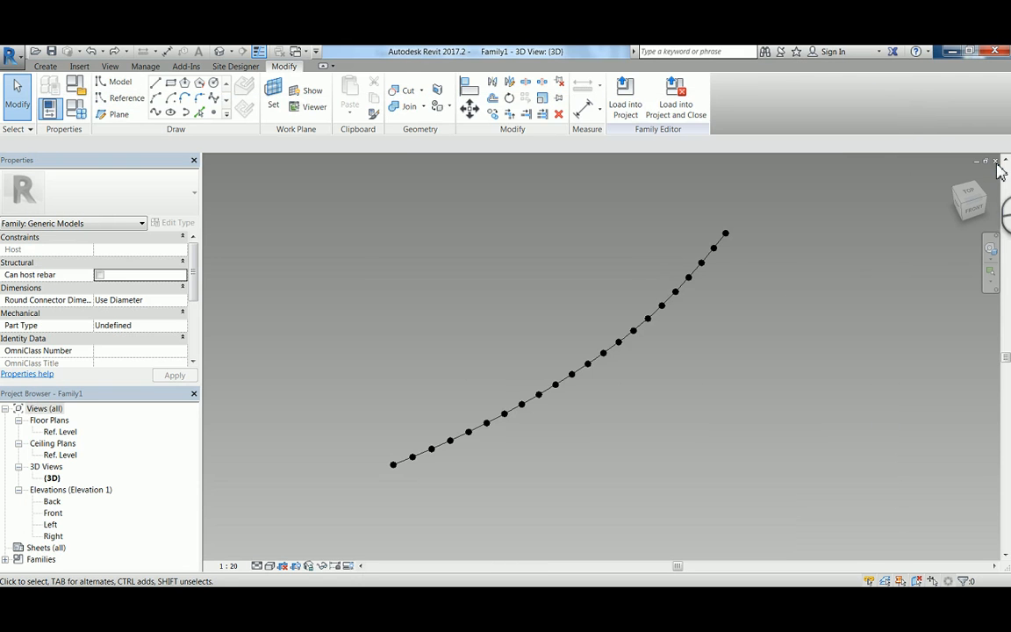
left_click(995, 160)
left_click(541, 323)
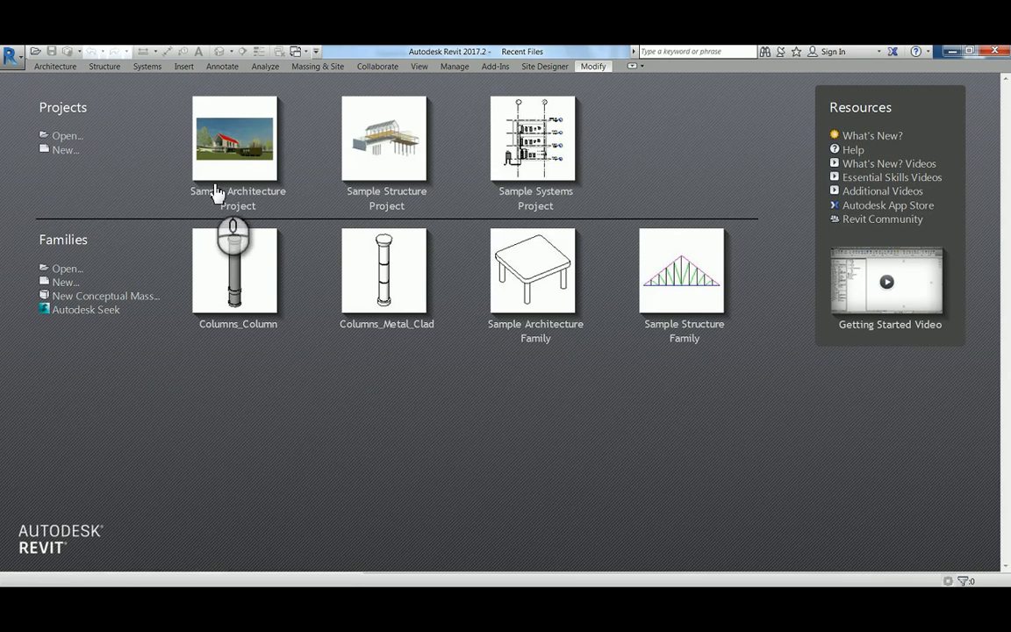
Step: Create a new family from the Metric Generic Model Adaptive.rft template
left_click(65, 138)
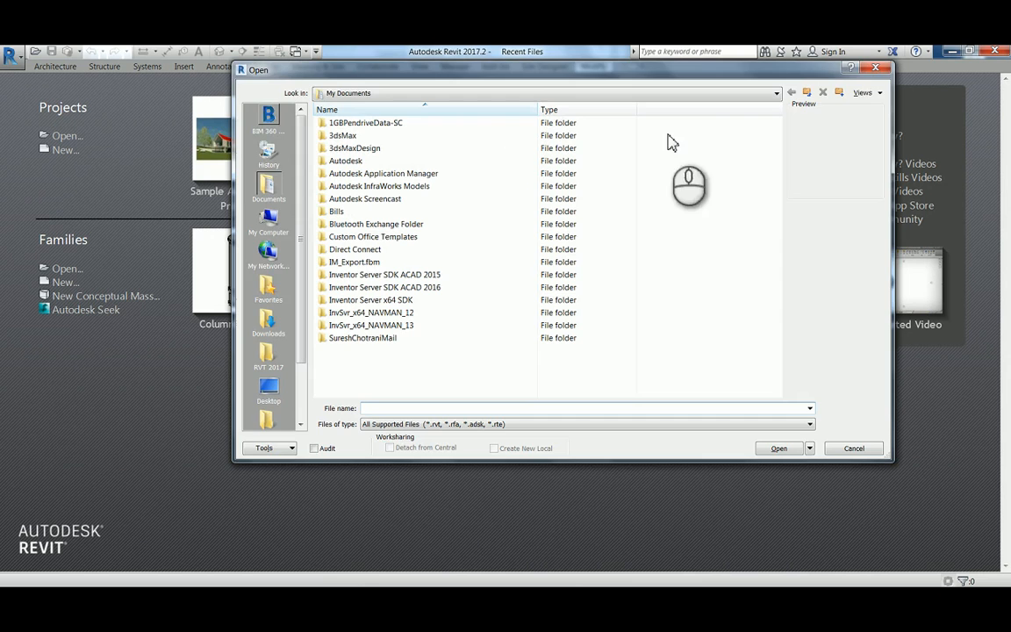
left_click(869, 71)
left_click(64, 282)
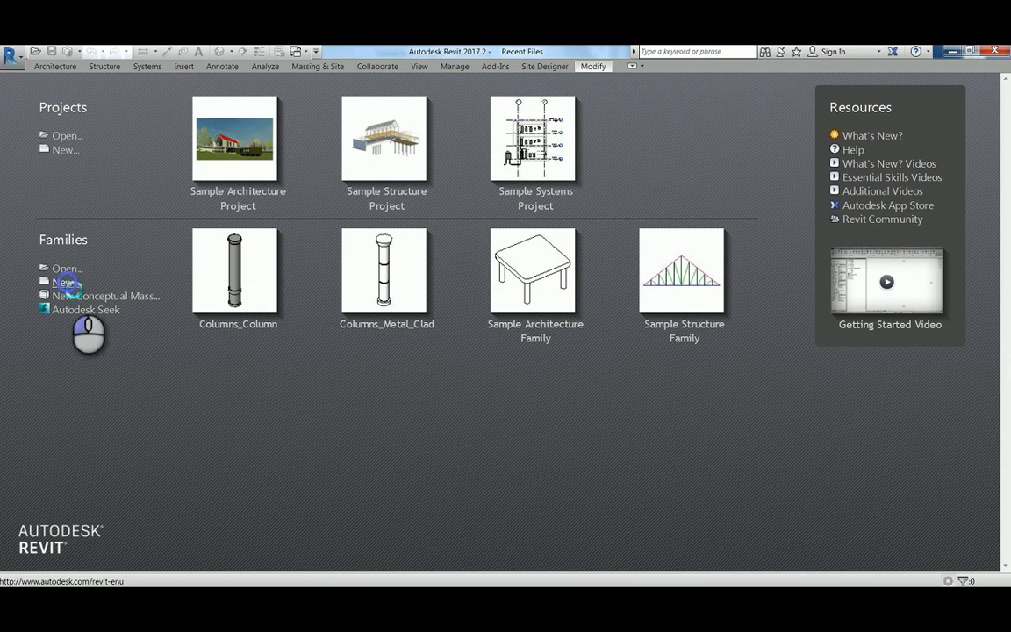
left_click(367, 352)
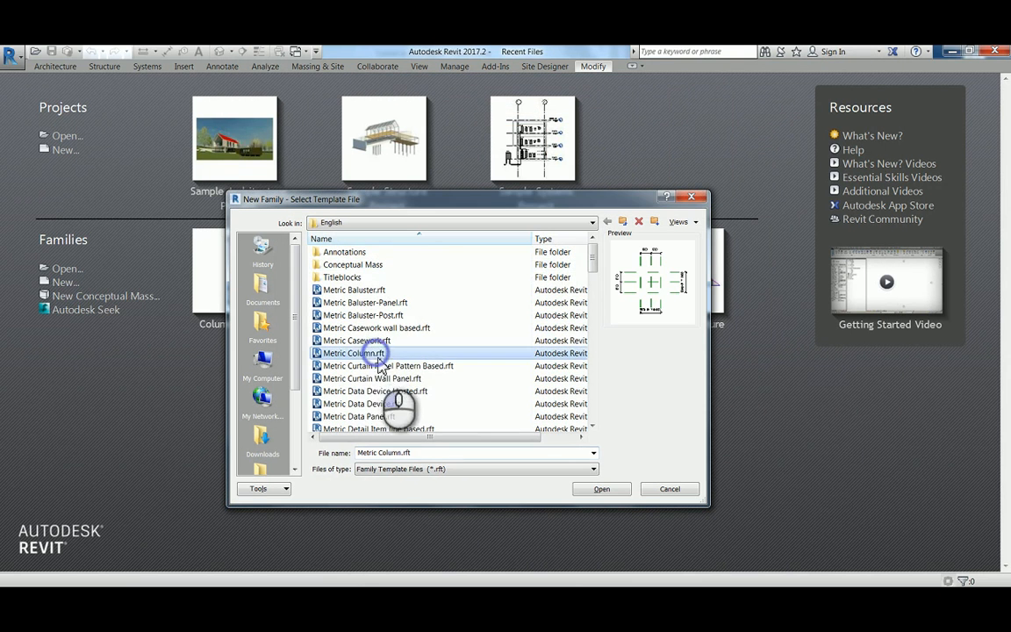
scroll(372, 369, "down", 6)
scroll(386, 386, "down", 2)
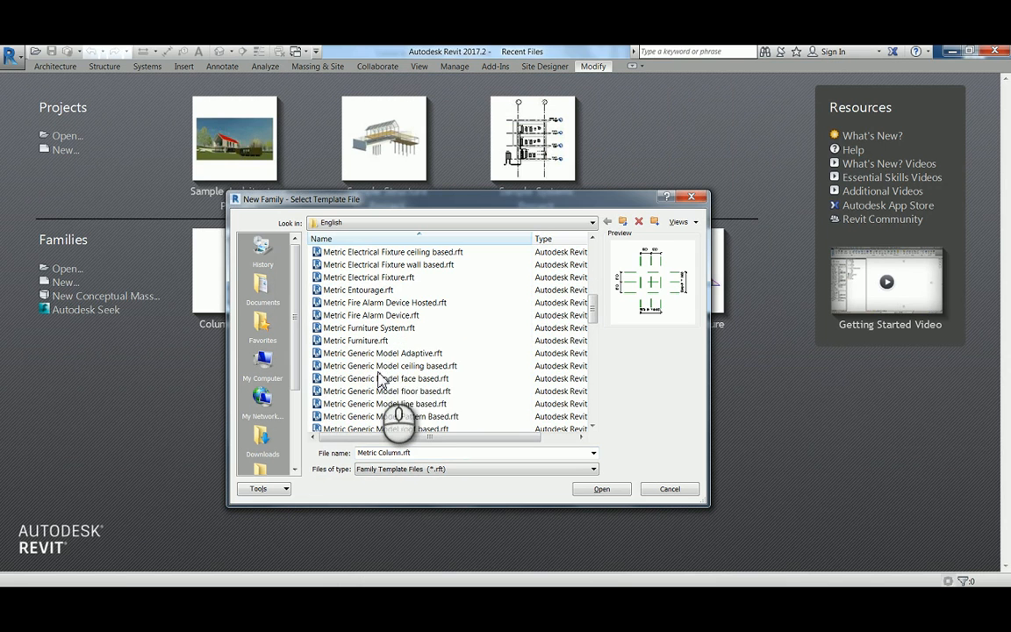
left_click(383, 353)
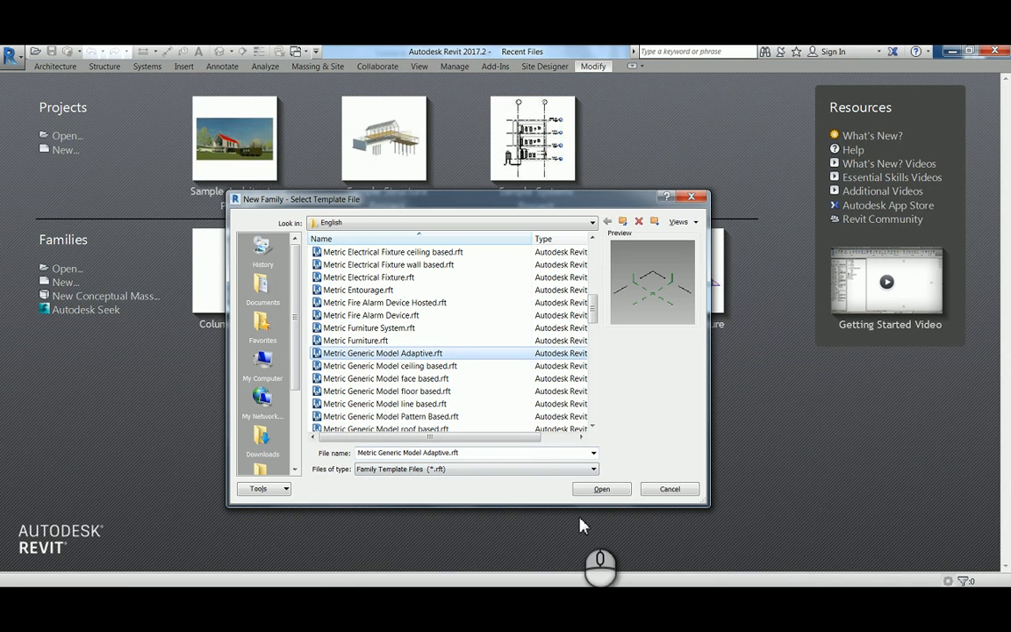
left_click(597, 488)
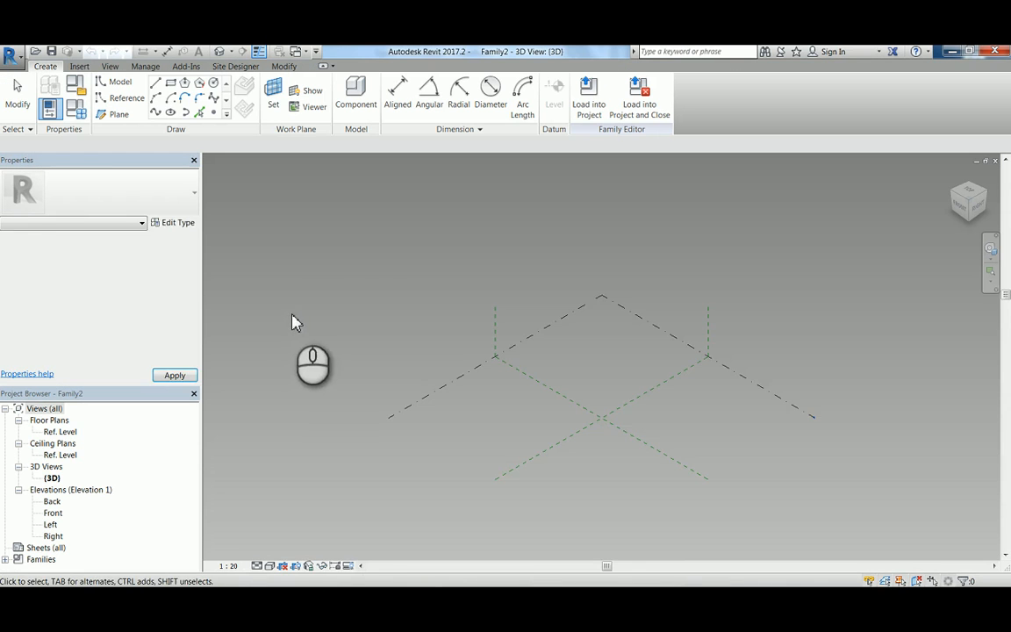
Step: Launch Dynamo and open the recent Points graph, proceeding despite its newer file version
left_click(366, 292)
scroll(377, 298, "down", 3)
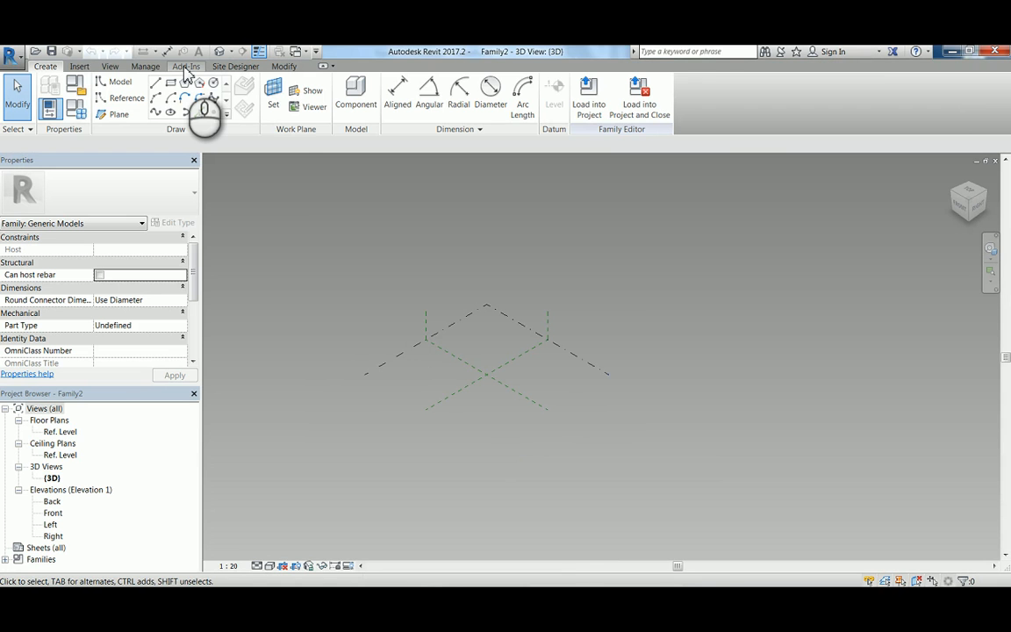
left_click(145, 65)
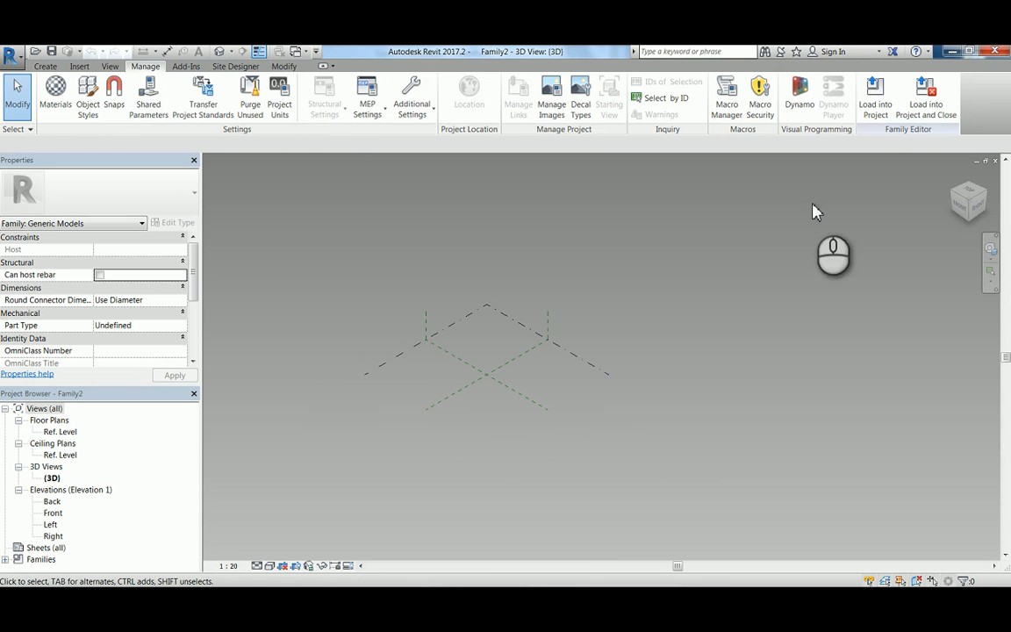
left_click(801, 104)
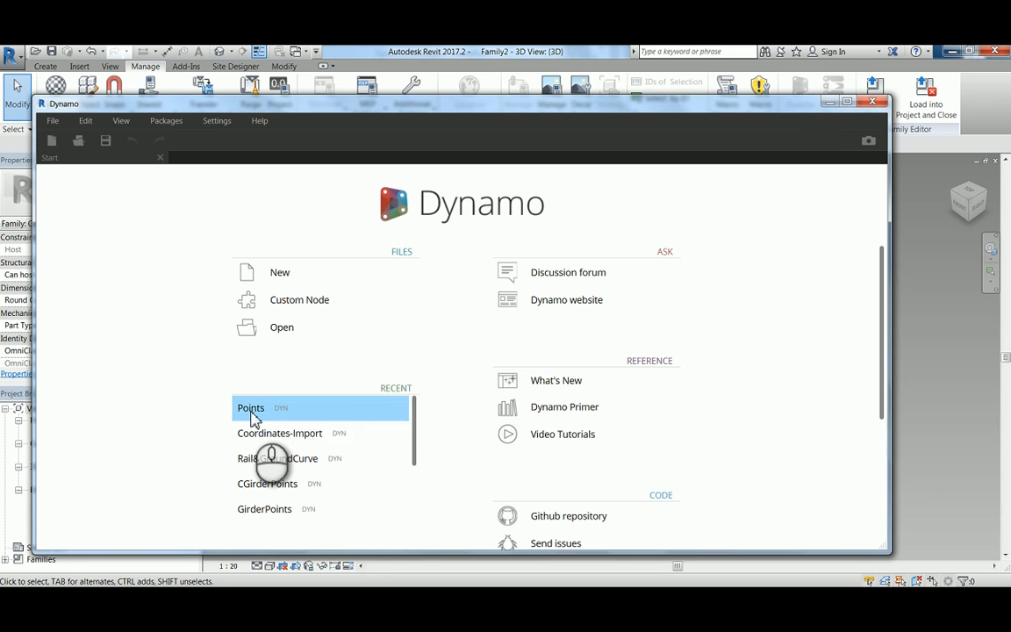
left_click(251, 410)
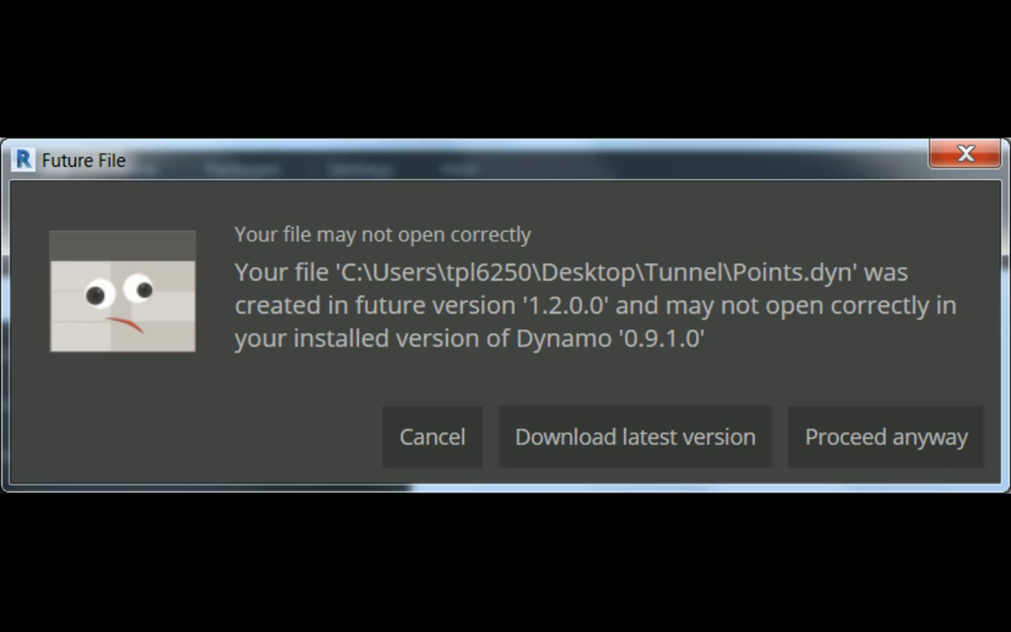
left_click(930, 458)
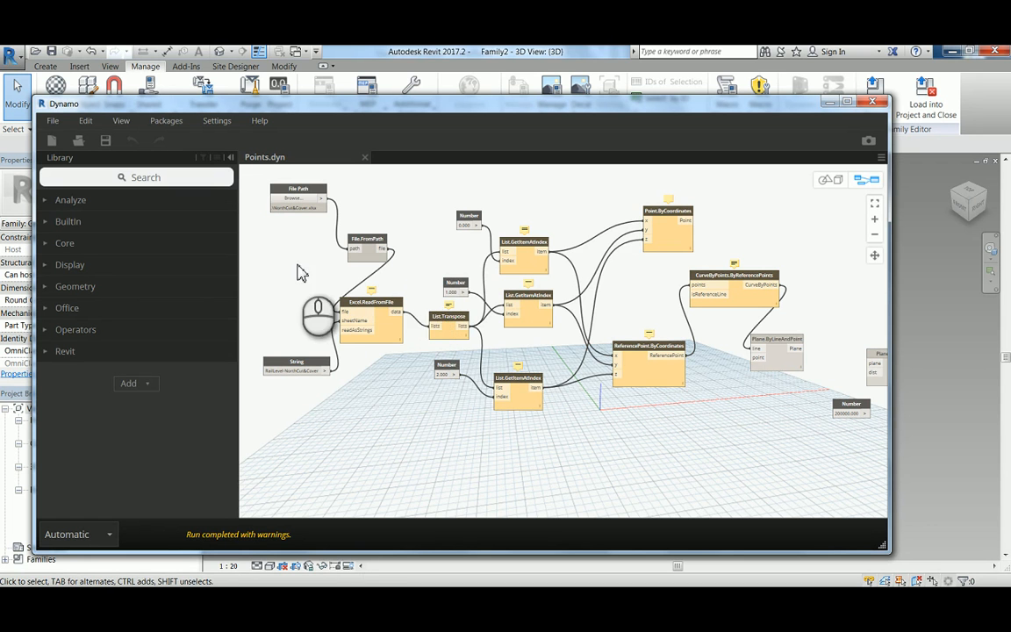
Step: Examine the nodes and connections of the Points graph, from the Excel file input to the reference points and curve
left_click_drag(297, 267, 344, 311)
middle_click_drag(344, 312, 331, 297)
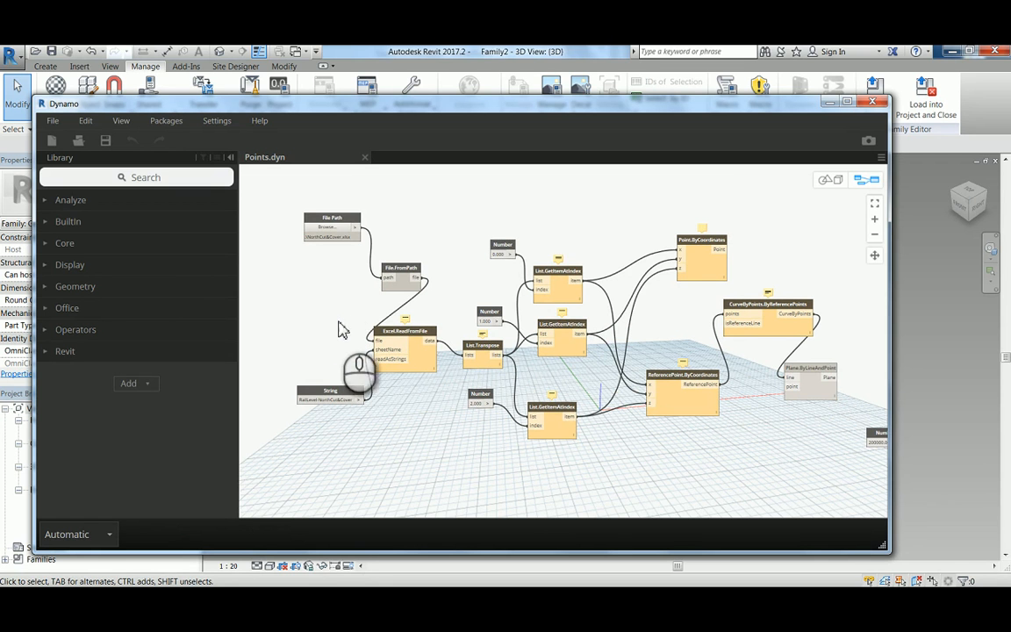
scroll(684, 318, "up", 3)
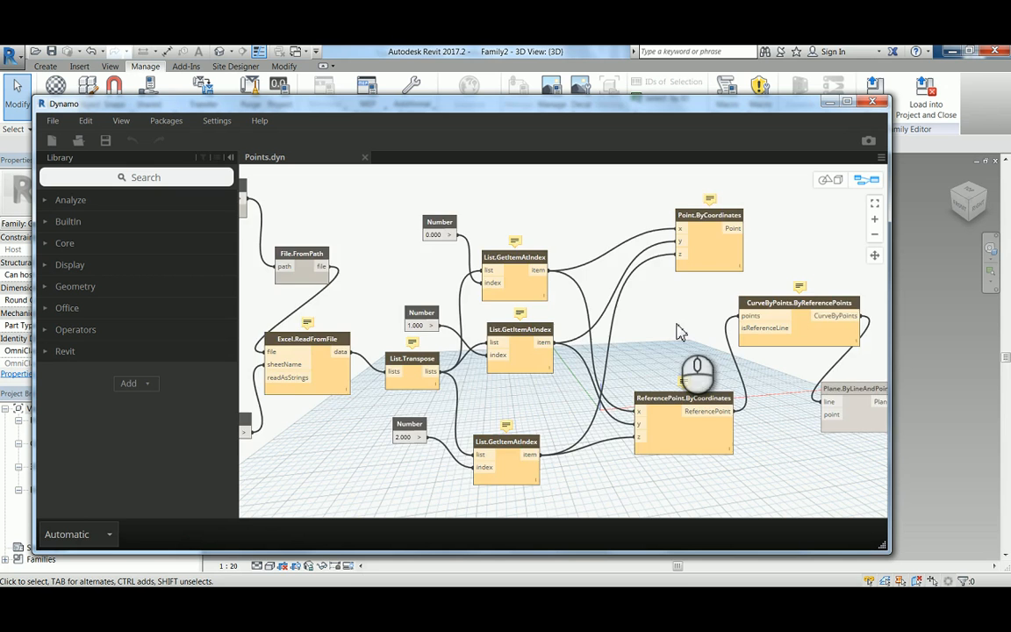
middle_click_drag(676, 333, 564, 226)
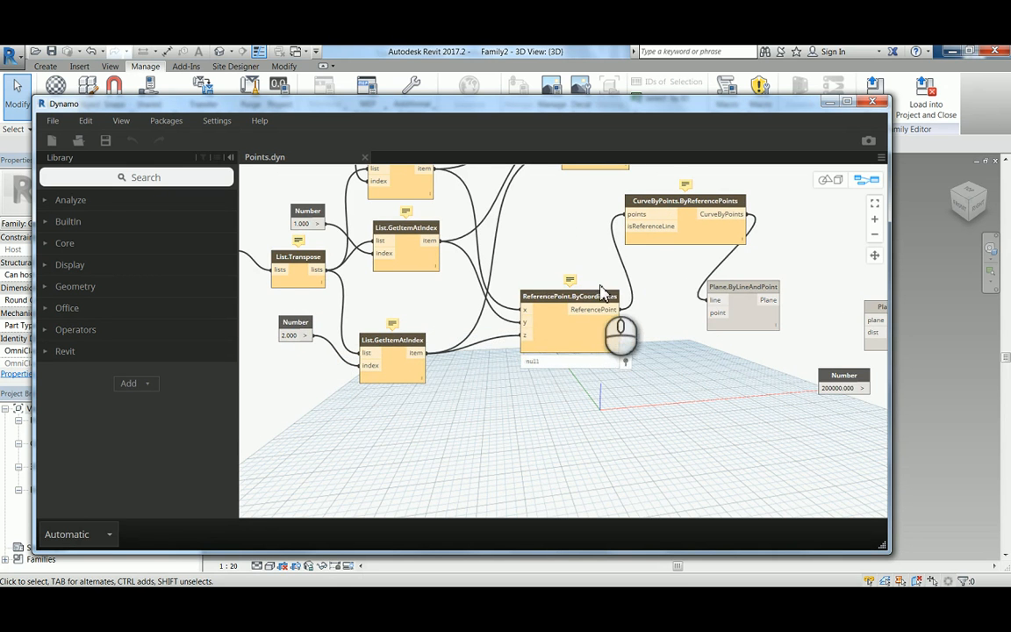
middle_click_drag(651, 262, 638, 282)
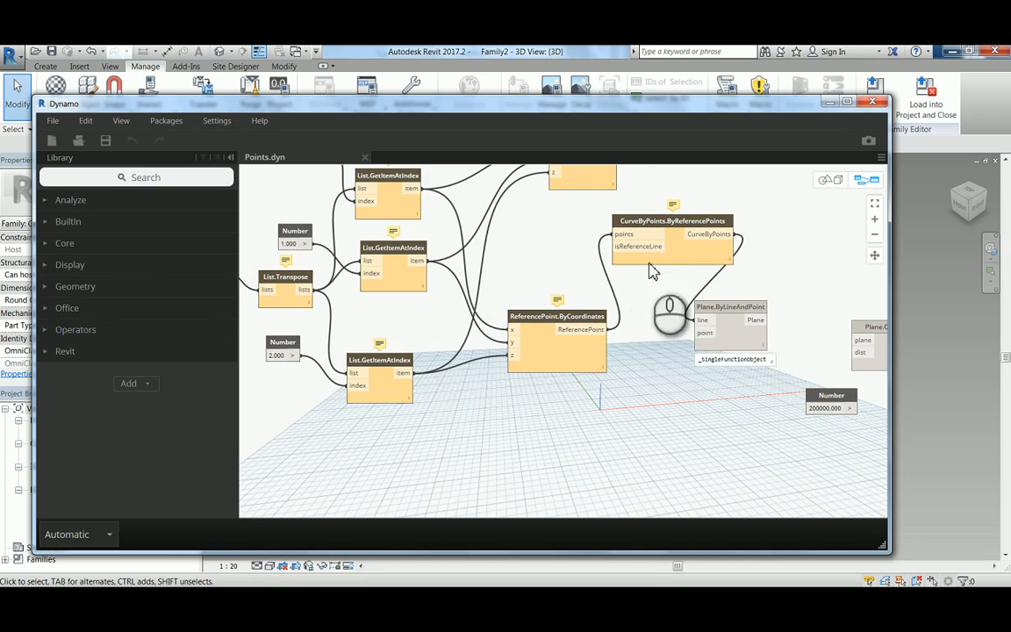
left_click(654, 305)
scroll(632, 290, "down", 5)
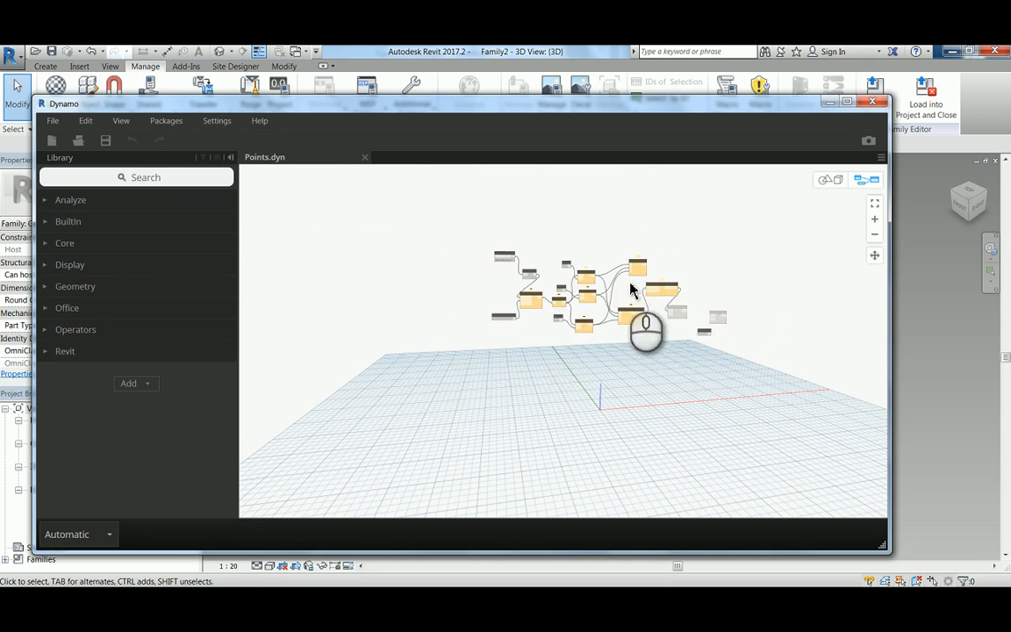
scroll(632, 289, "up", 2)
left_click_drag(709, 294, 787, 379)
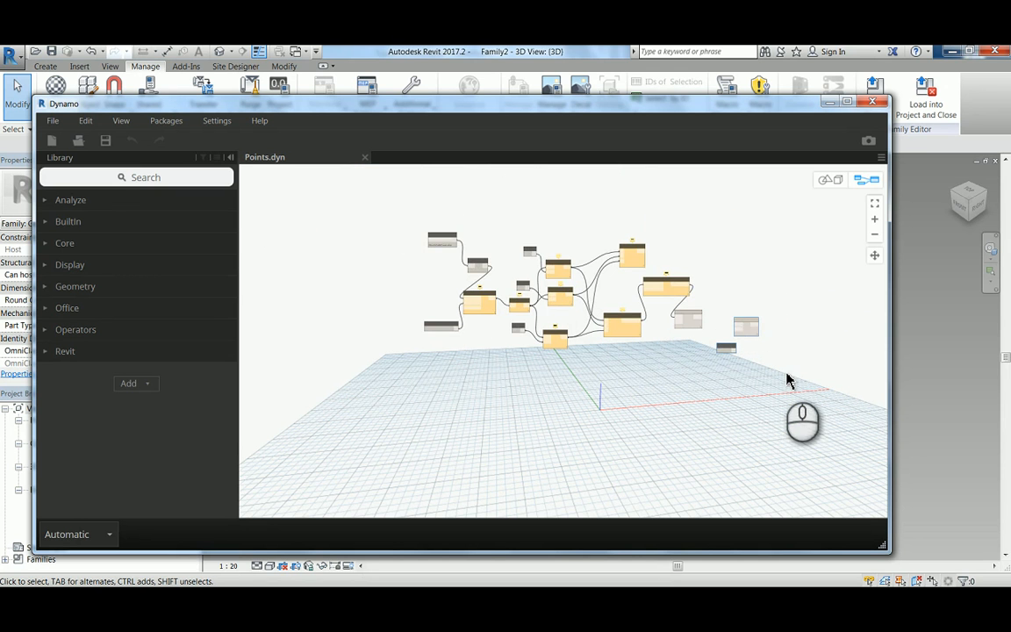
Step: Point the File Path node to the Point-For-Tunnel.xlsx workbook in the Tunnel folder
scroll(511, 287, "up", 4)
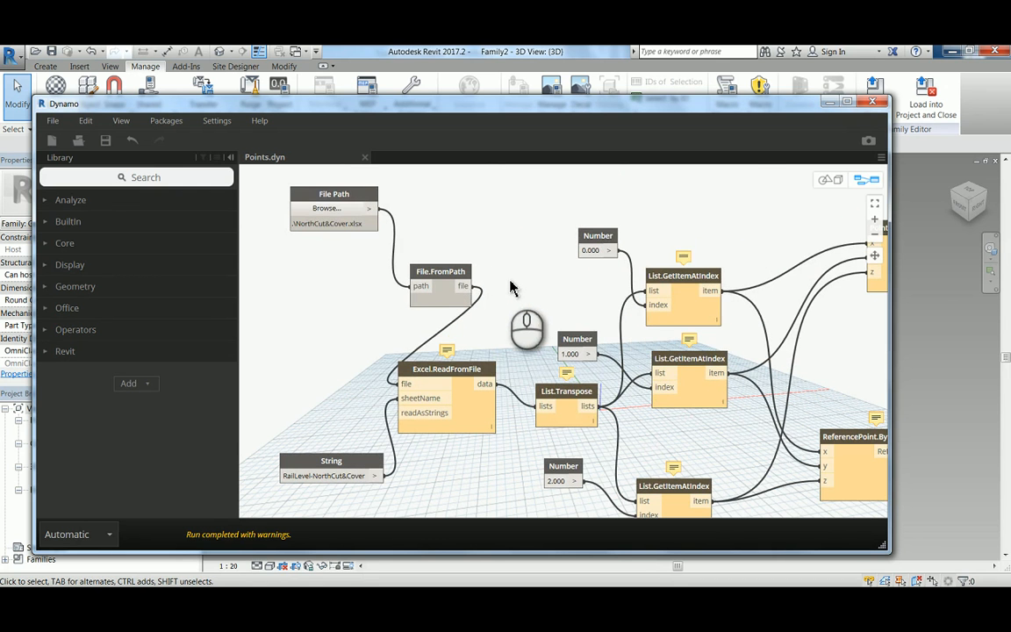
left_click(326, 208)
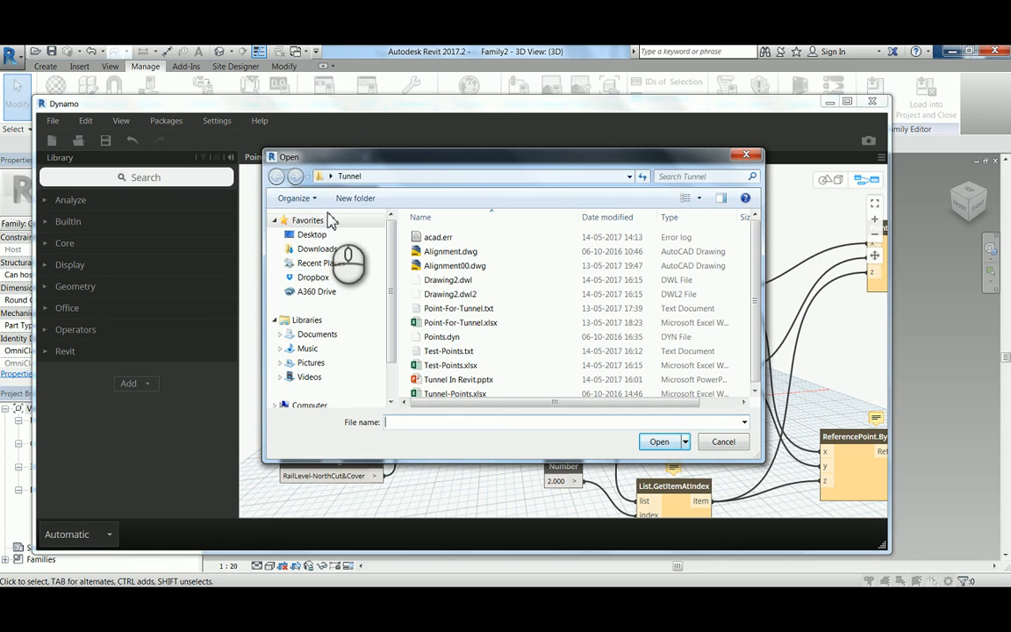
left_click(455, 323)
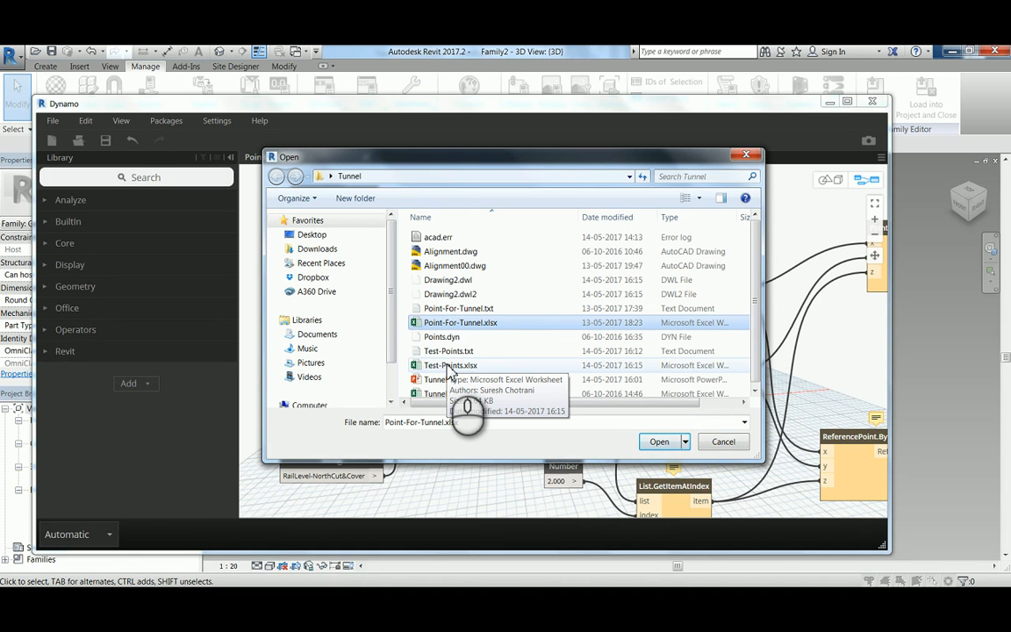
left_click(657, 441)
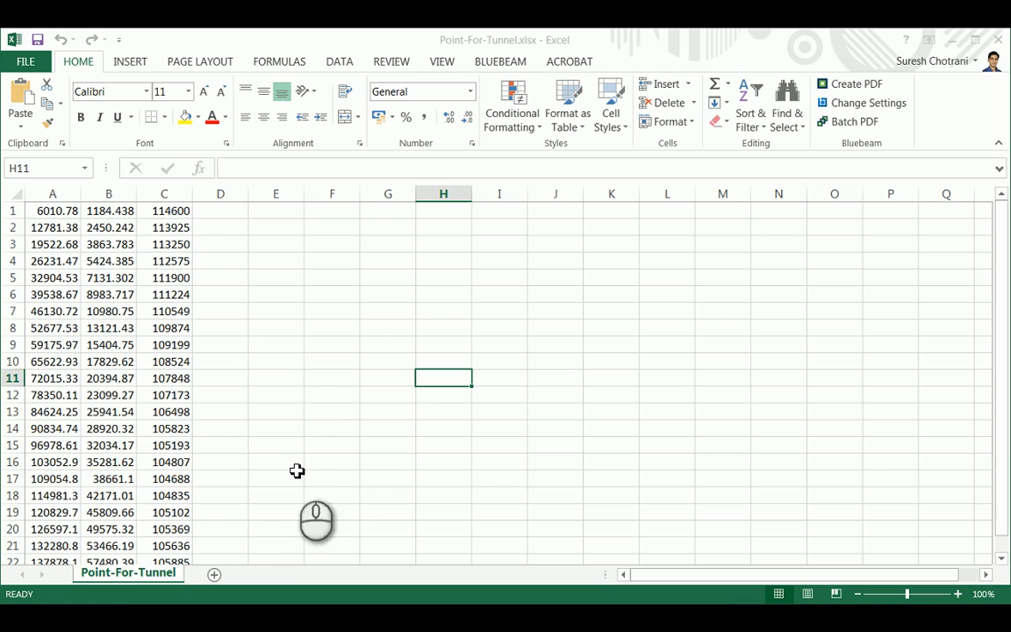
Step: Copy the sheet name Point-For-Tunnel from the Excel workbook and replace the String node's text in Dynamo with it
right_click(156, 579)
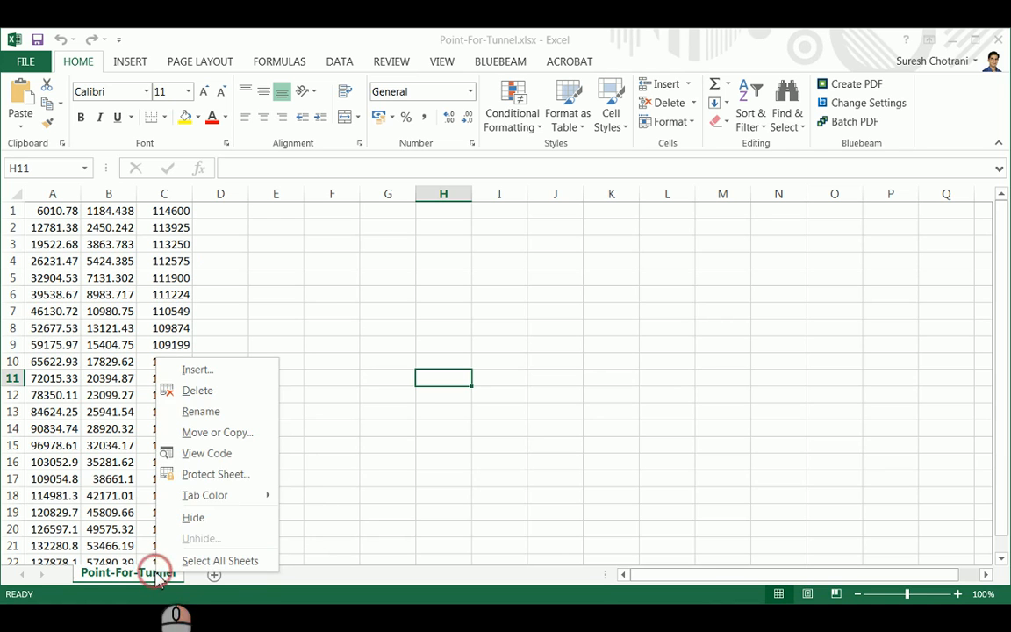
left_click(202, 411)
key("ctrl+c")
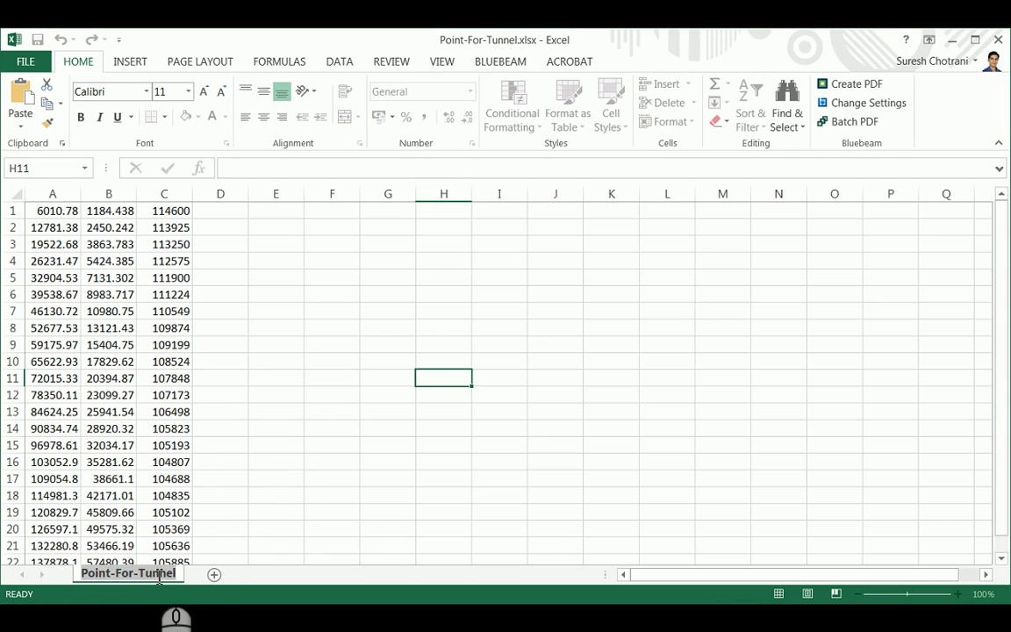
left_click(951, 40)
triple_click(193, 508)
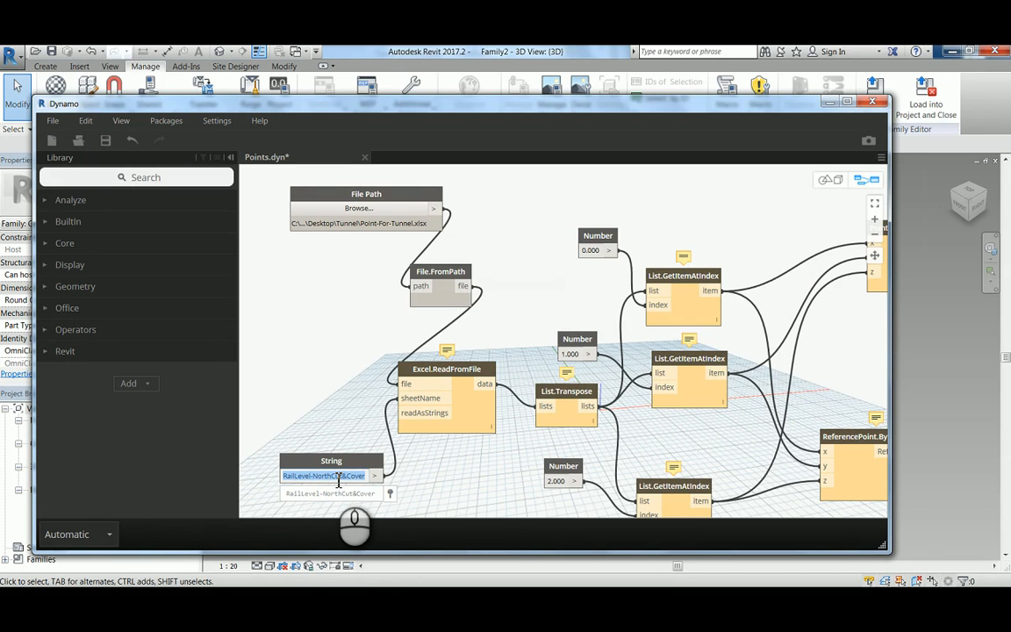
key("ctrl+v")
left_click(314, 355)
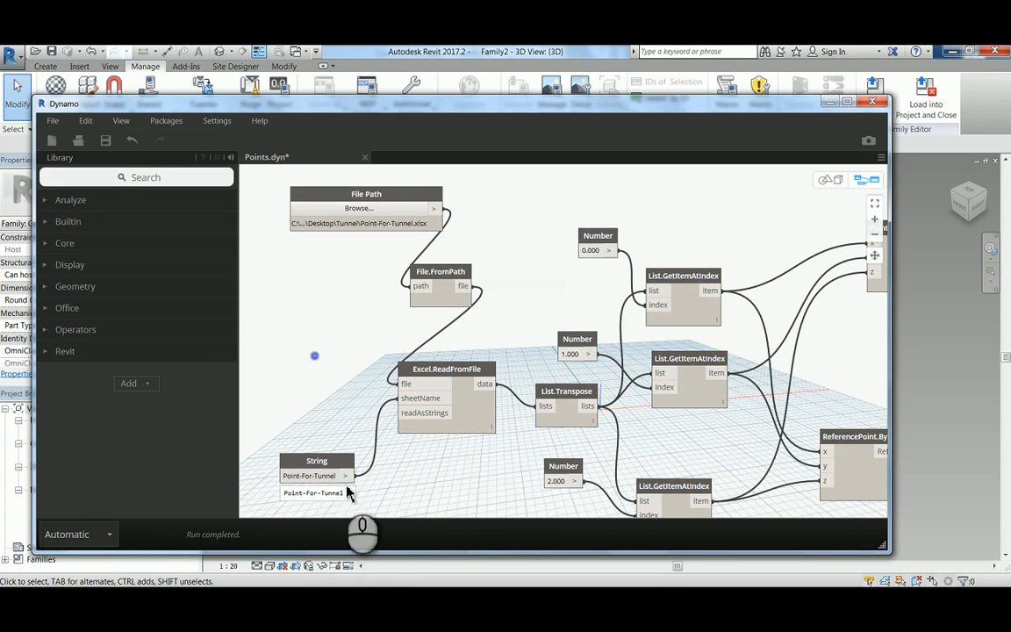
Step: Minimize Dynamo and inspect the generated points and alignment curve in Revit from the top and at an angle
scroll(334, 349, "down", 3)
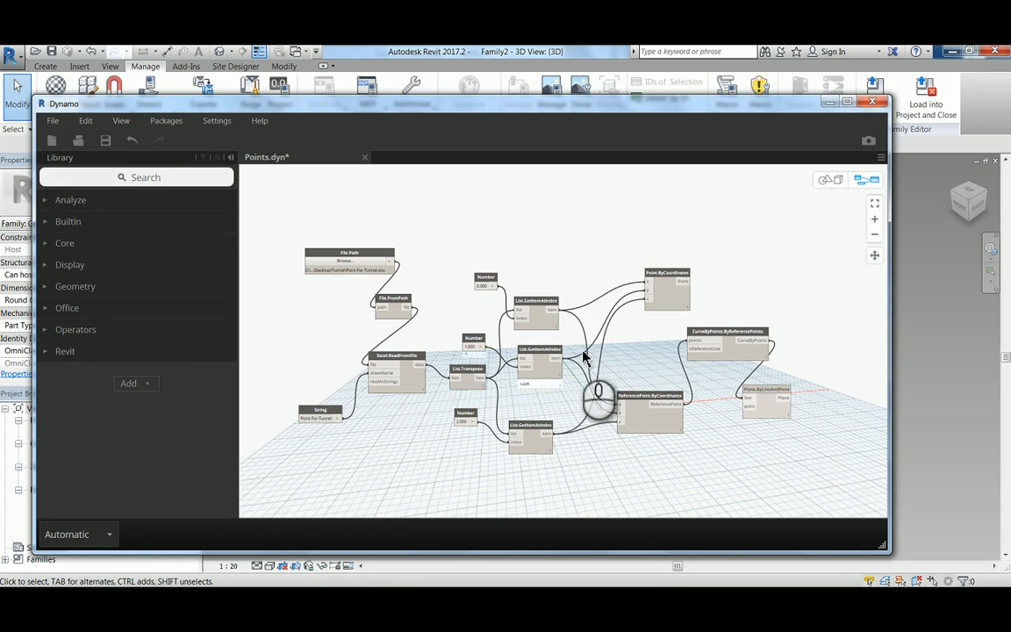
left_click(830, 102)
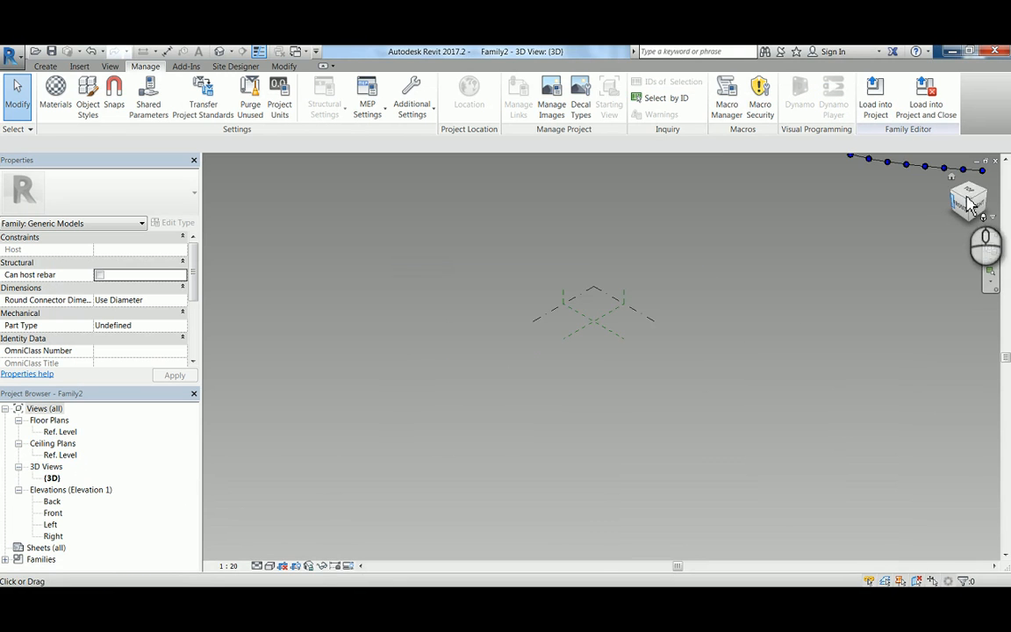
left_click(968, 193)
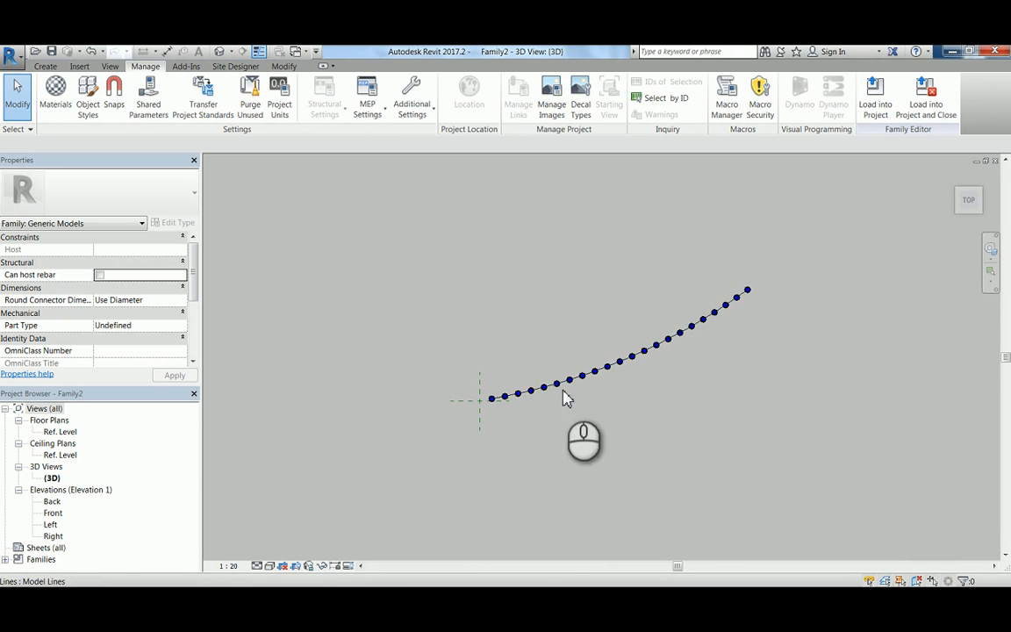
middle_click_drag(540, 435, 580, 300, "shift")
middle_click_drag(668, 376, 609, 418)
scroll(466, 377, "up", 3)
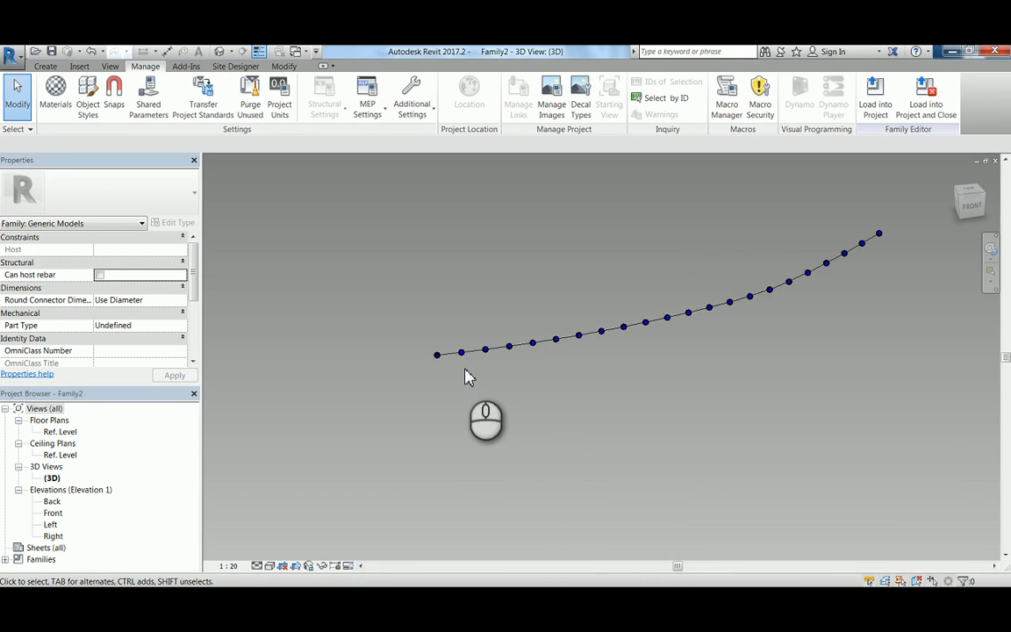
scroll(465, 357, "up", 2)
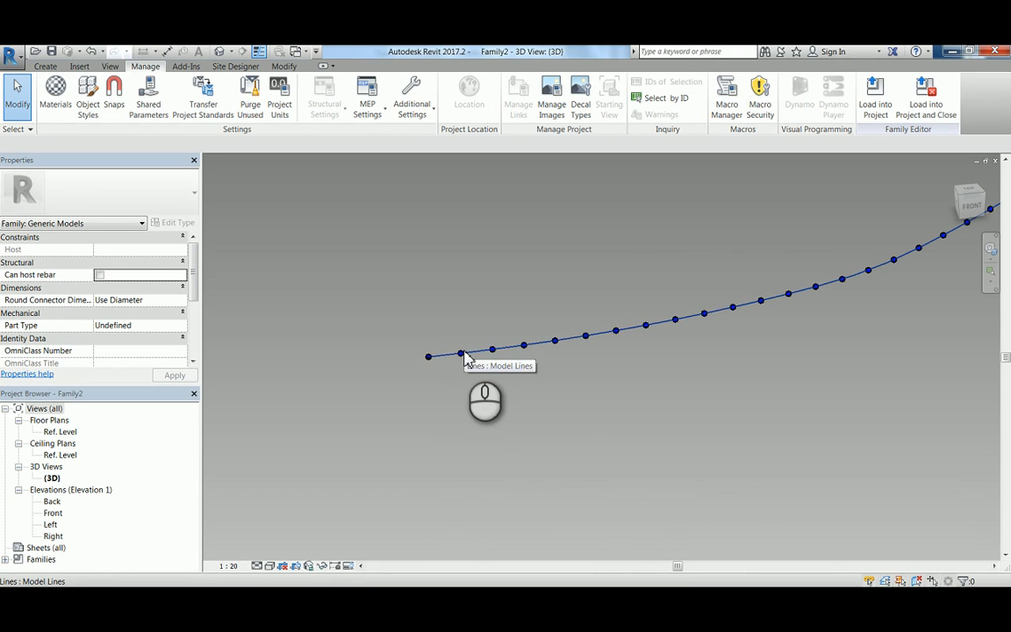
left_click(481, 379)
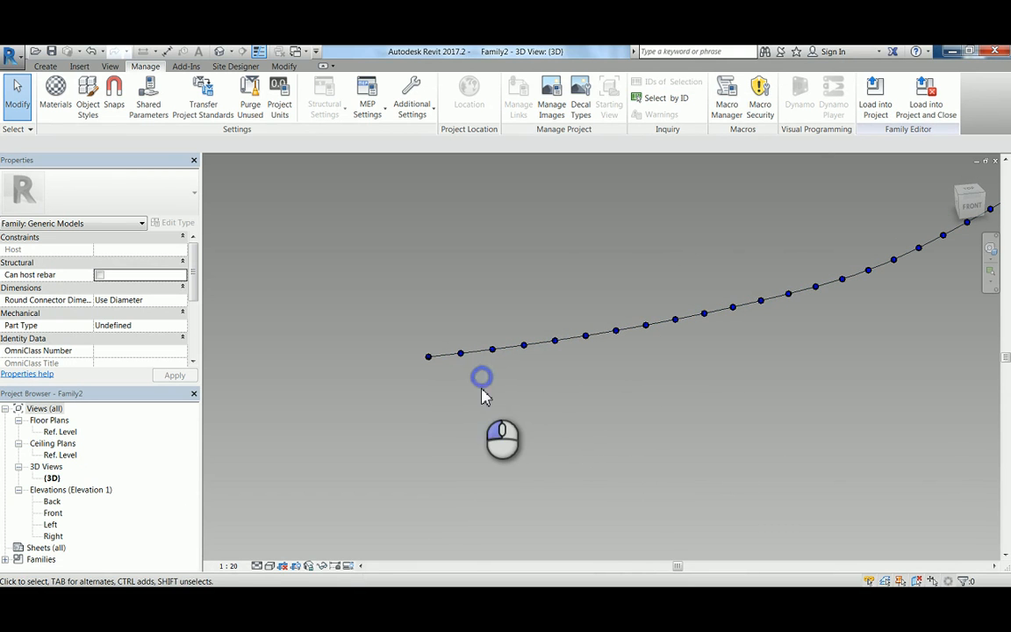
key("v")
key("v")
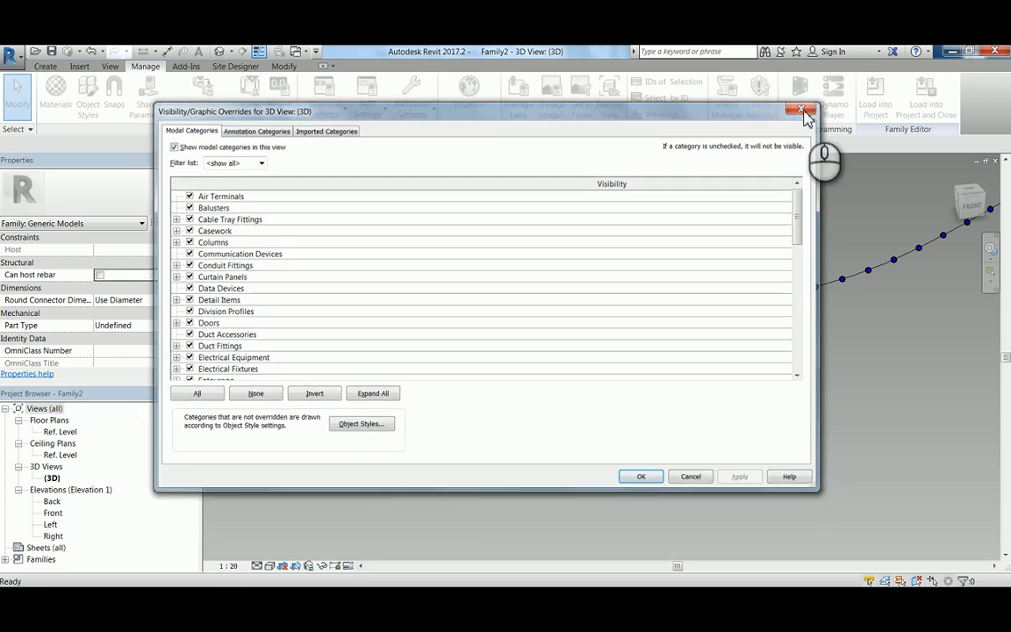
left_click(804, 110)
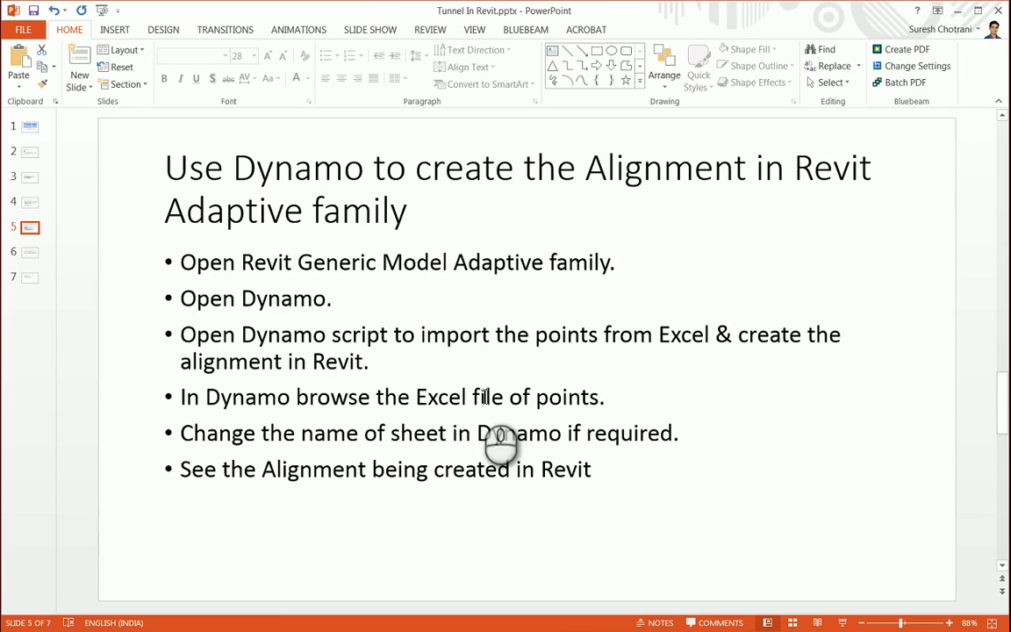
Step: In the PowerPoint presentation, go to slide 6 and read the instructions for creating the tunnel in the adaptive family
left_click(486, 361)
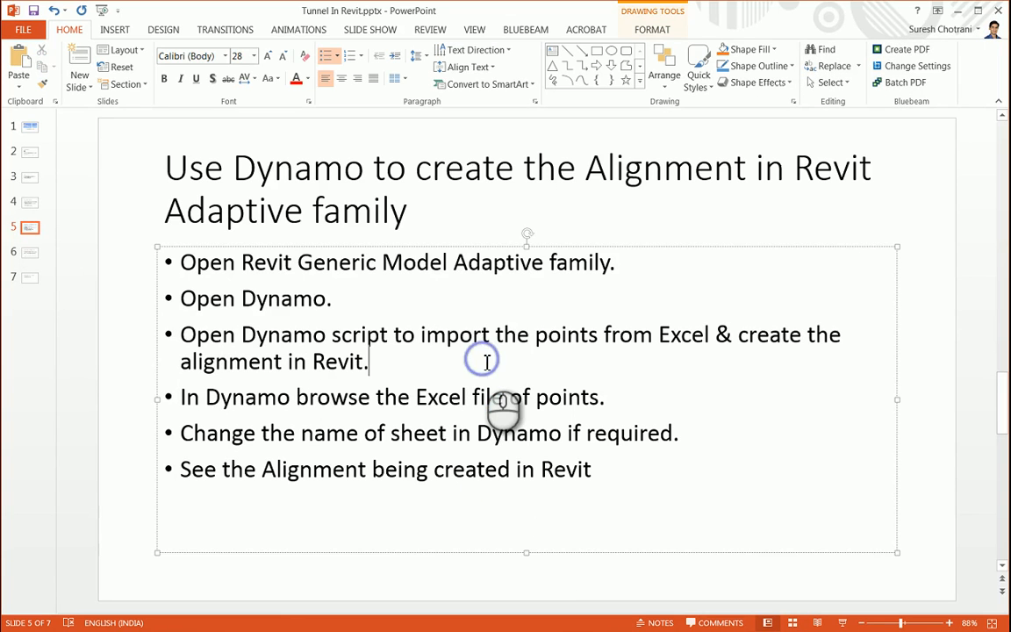
left_click(30, 251)
left_click(325, 229)
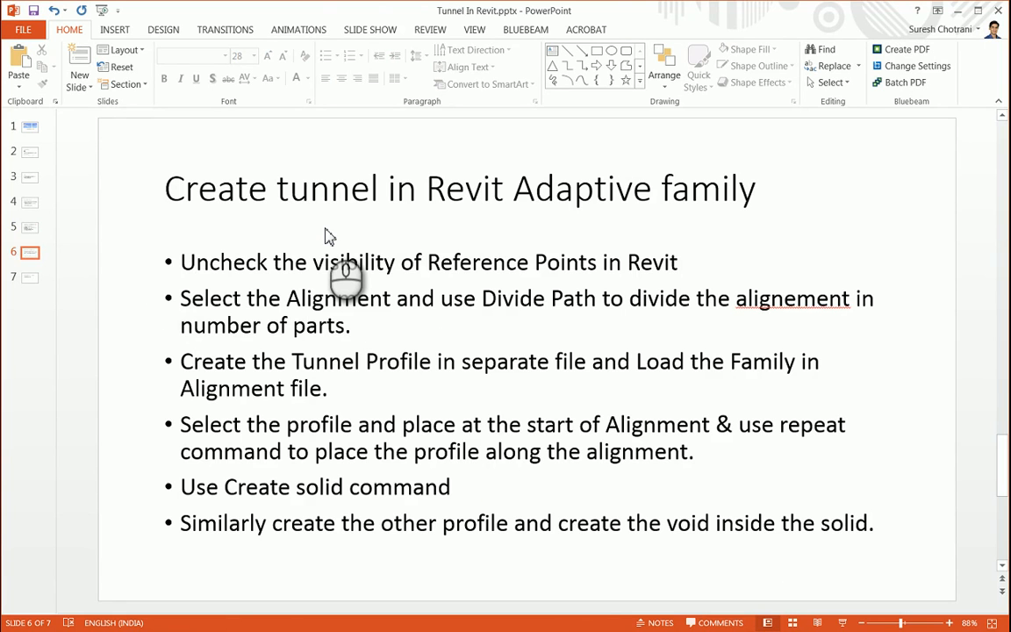
left_click(785, 303)
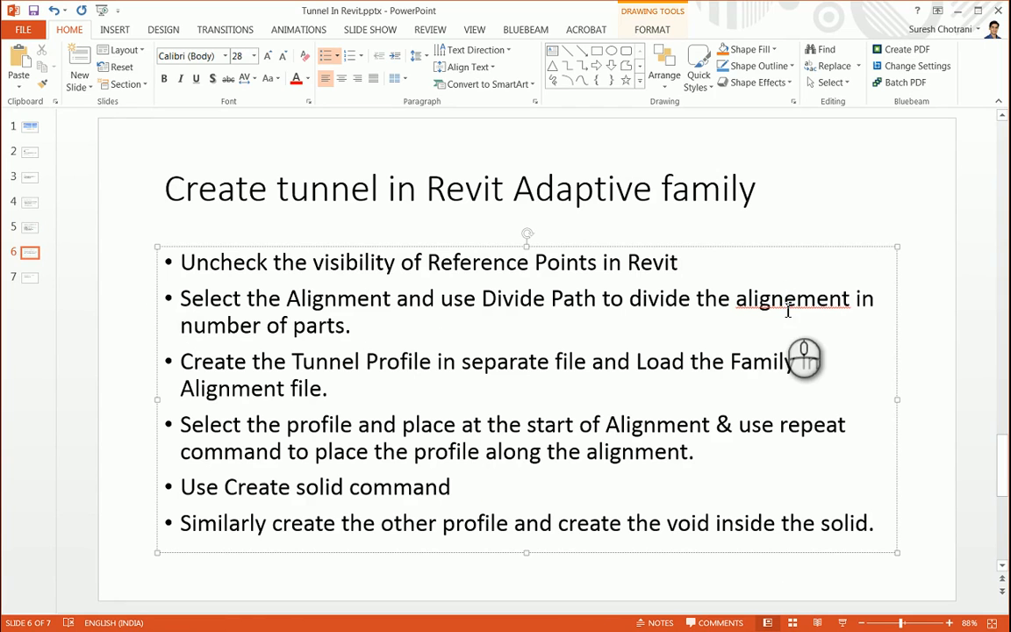
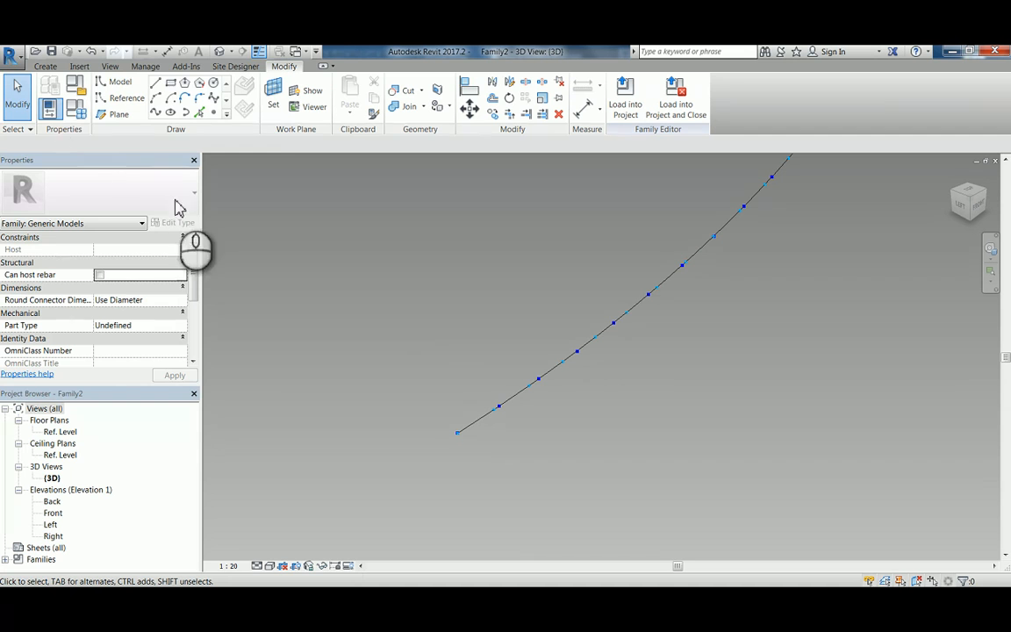
Step: In Revit, create another new family from the Metric Generic Model Adaptive.rft template
left_click(10, 56)
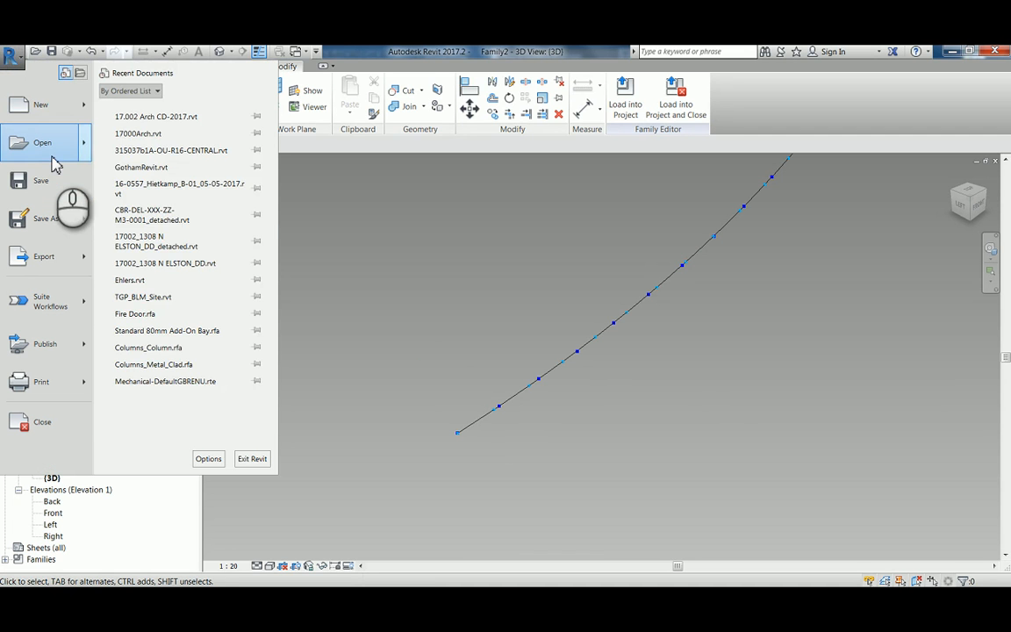
mouse_move(52, 156)
mouse_move(48, 105)
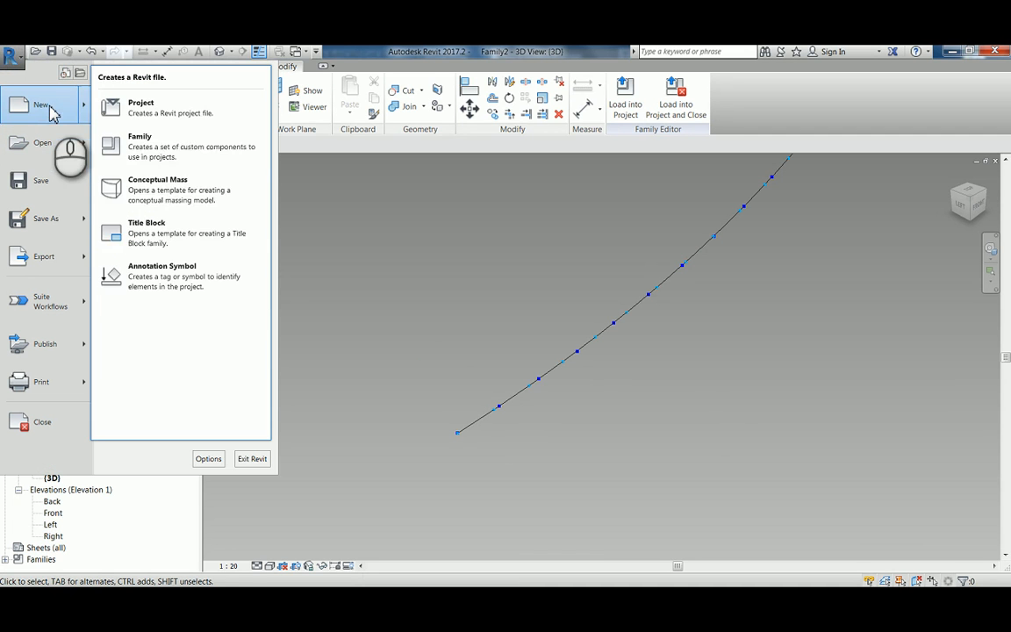
left_click(154, 155)
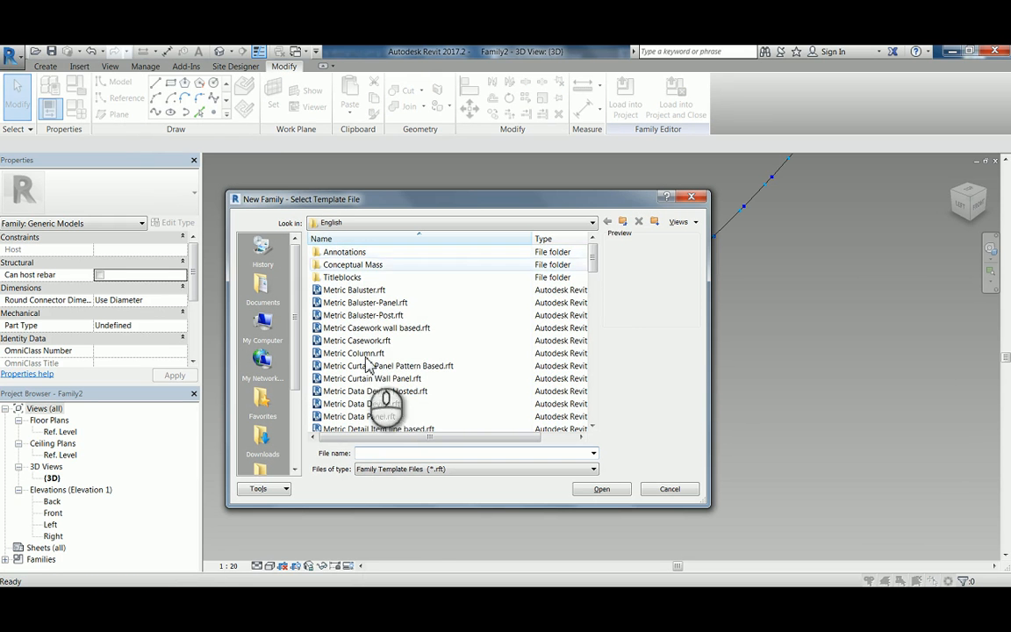
left_click(378, 365)
scroll(381, 367, "down", 2)
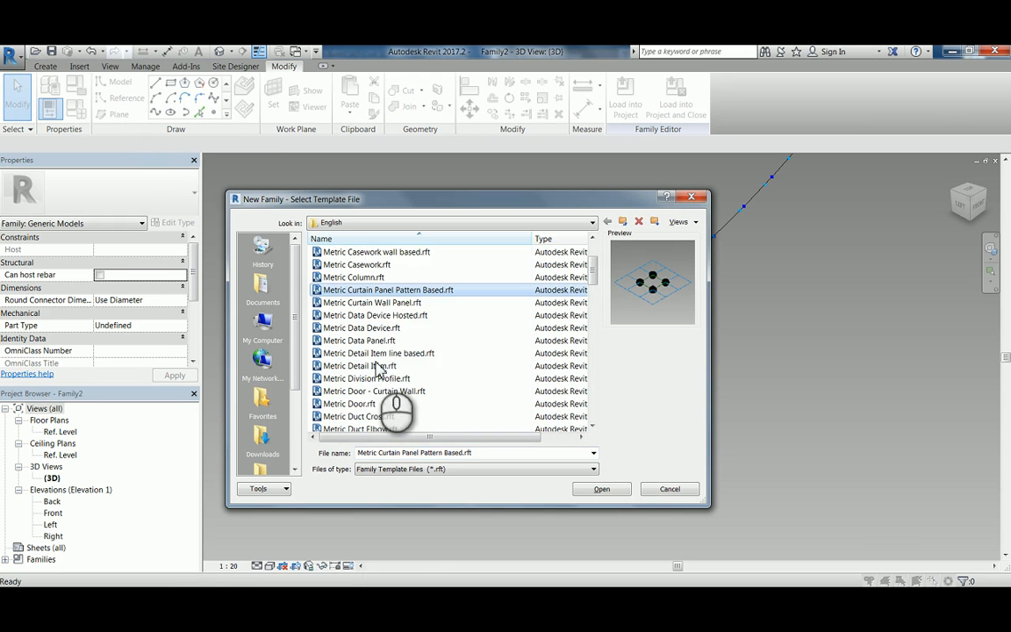
scroll(388, 369, "up", 1)
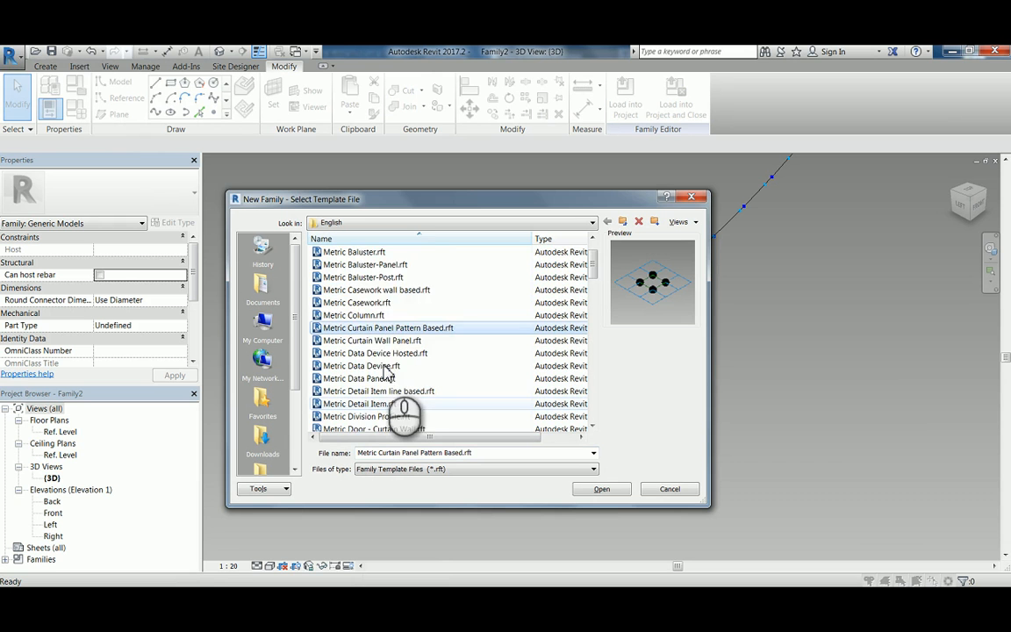
scroll(387, 372, "down", 2)
scroll(383, 373, "down", 4)
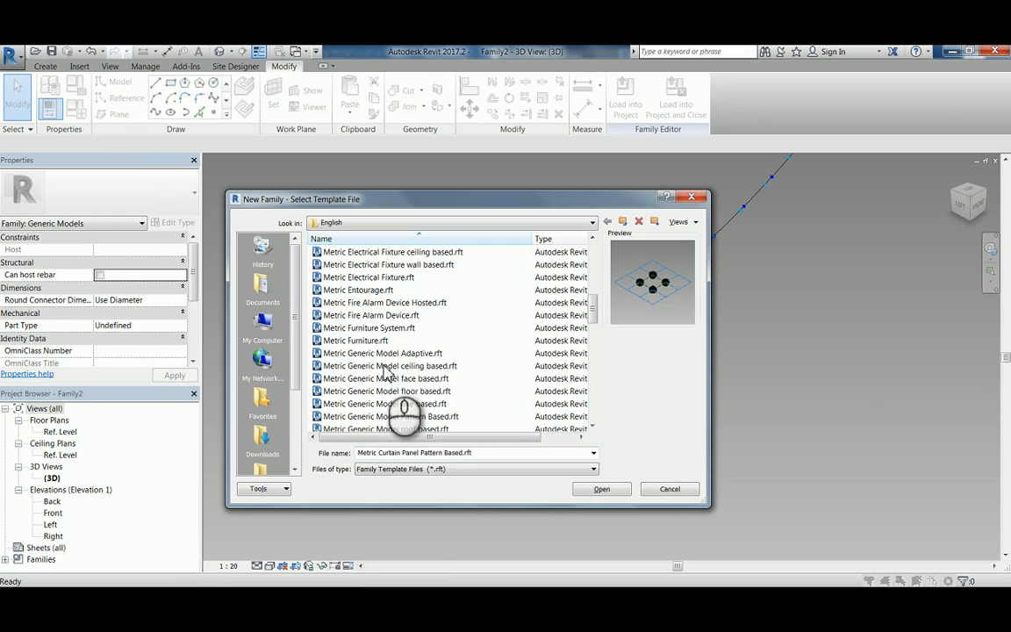
left_click(386, 354)
left_click(600, 489)
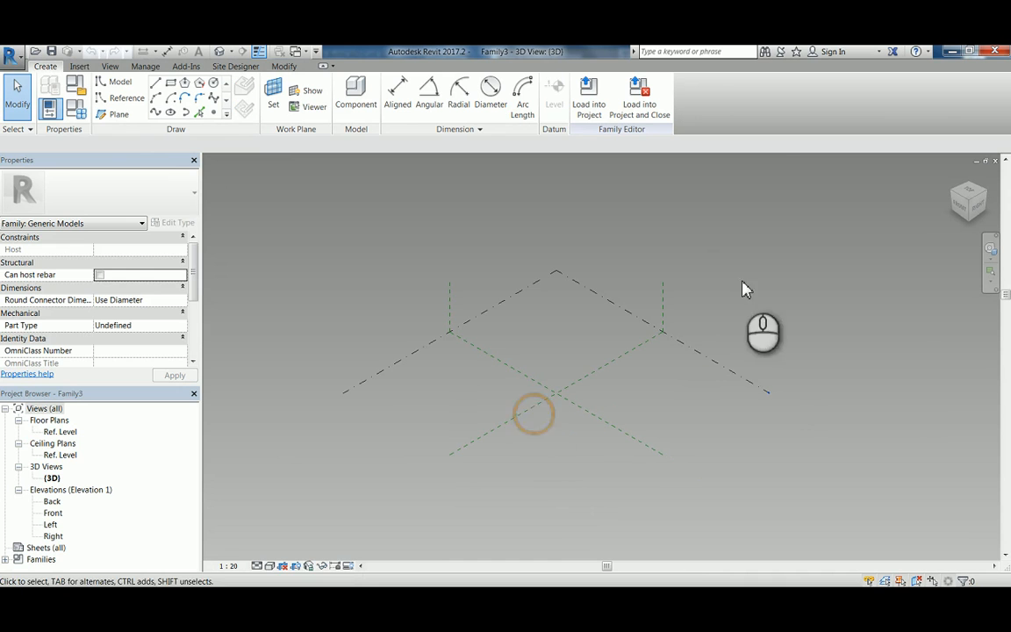
Step: On the Ref. Level plan, draw a model circle with radius 275 m centred on the reference planes' intersection
double_click(60, 431)
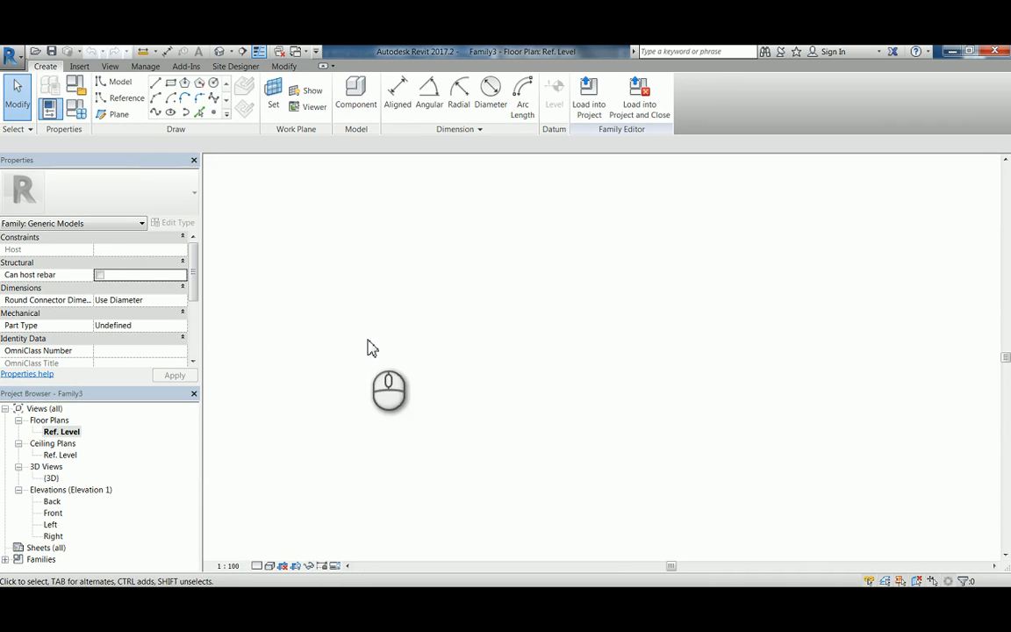
middle_click_drag(434, 271, 332, 295)
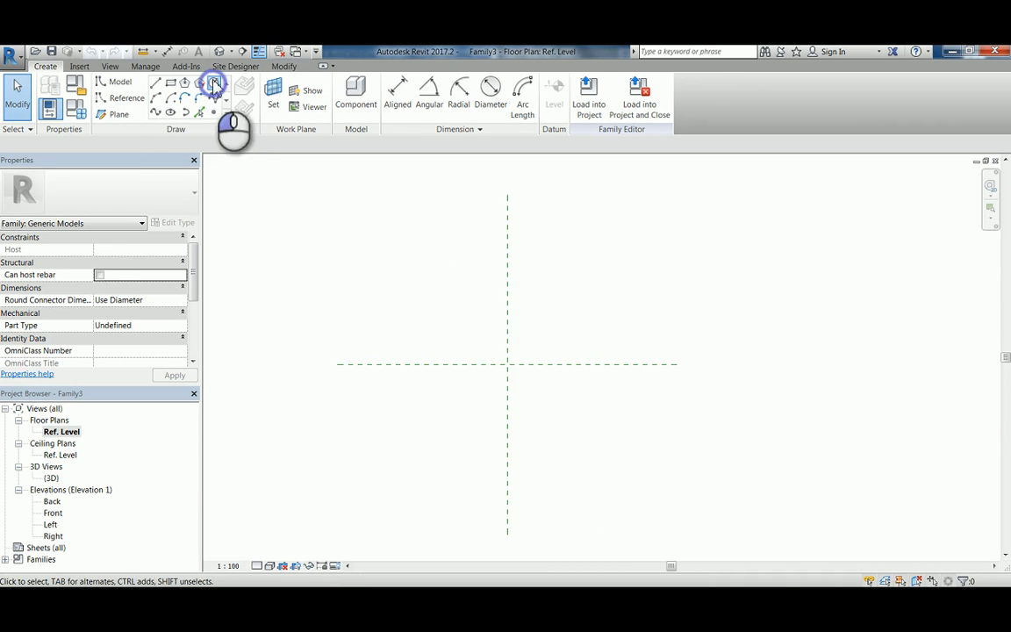
left_click(214, 85)
left_click(507, 363)
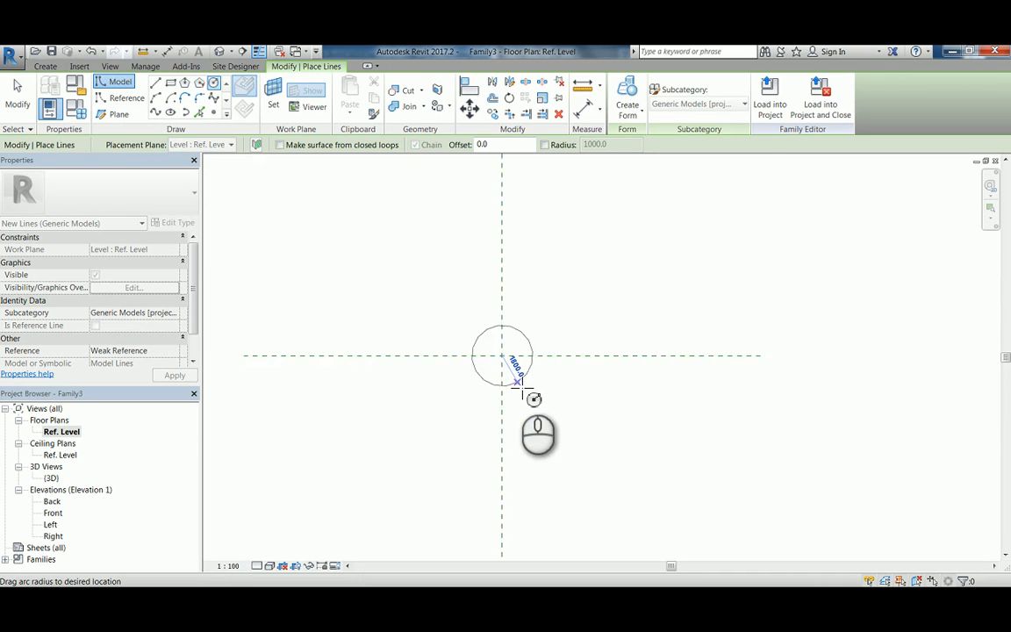
scroll(520, 386, "up", 3)
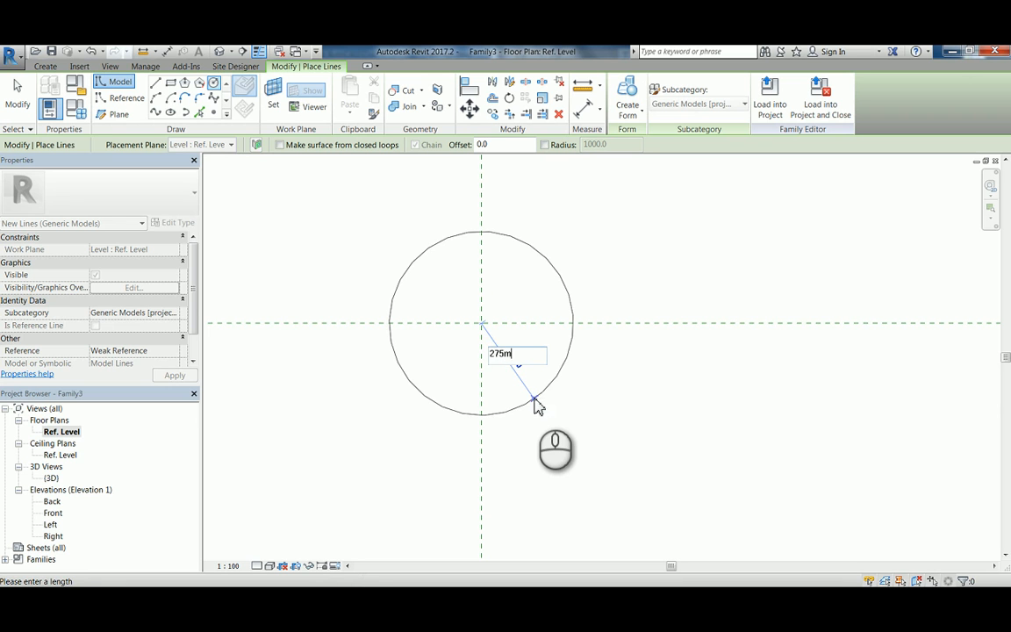
key("Return")
Step: Set the circle's radius to 2.75 m and finish drawing
scroll(487, 326, "up", 4)
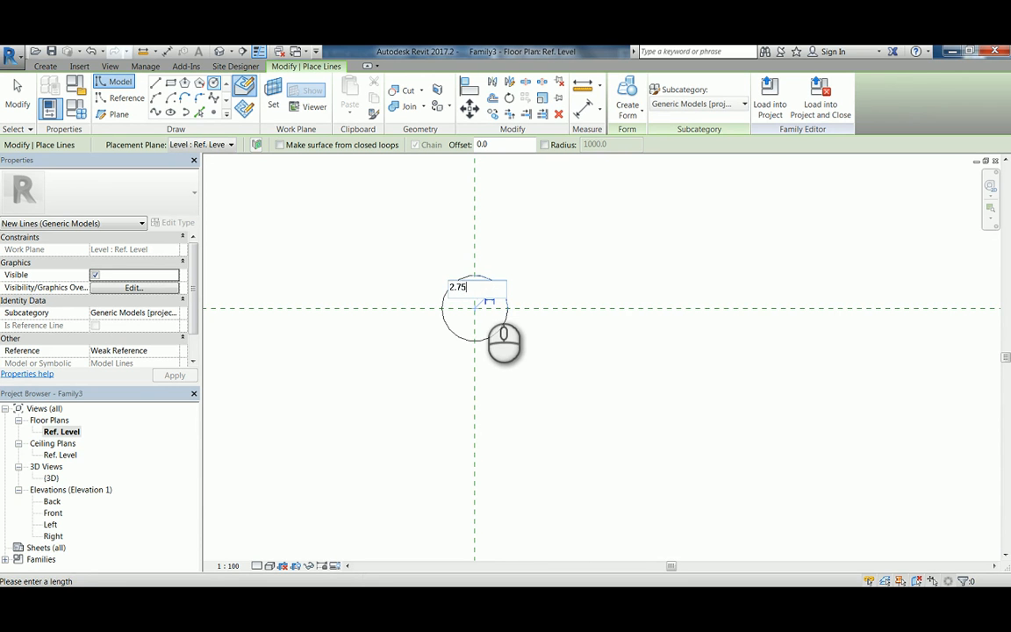
key("Return")
scroll(499, 300, "down", 5)
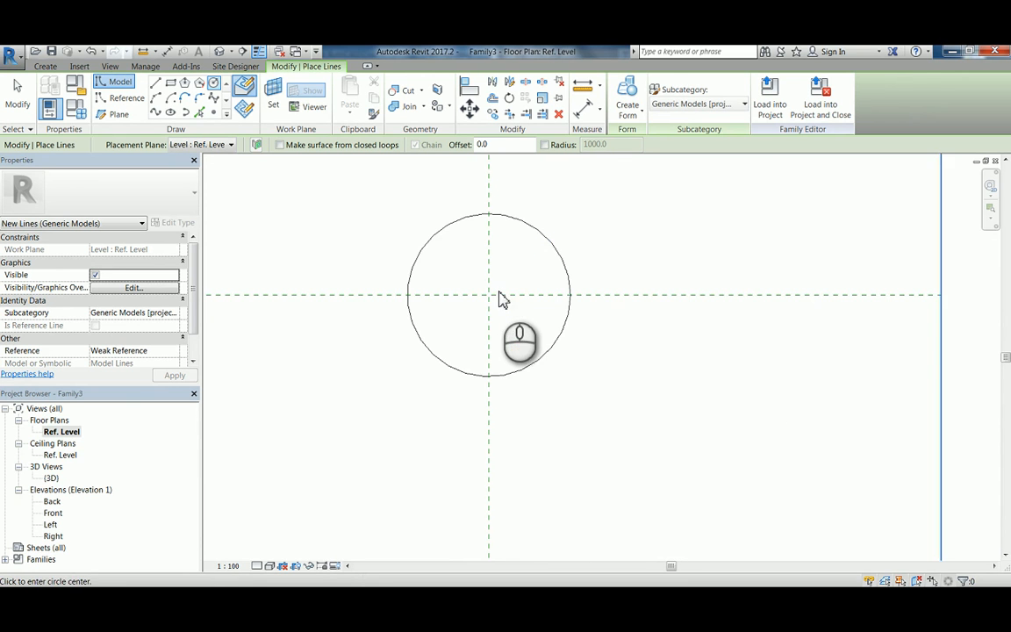
key("Escape")
key("Escape")
left_click(355, 216)
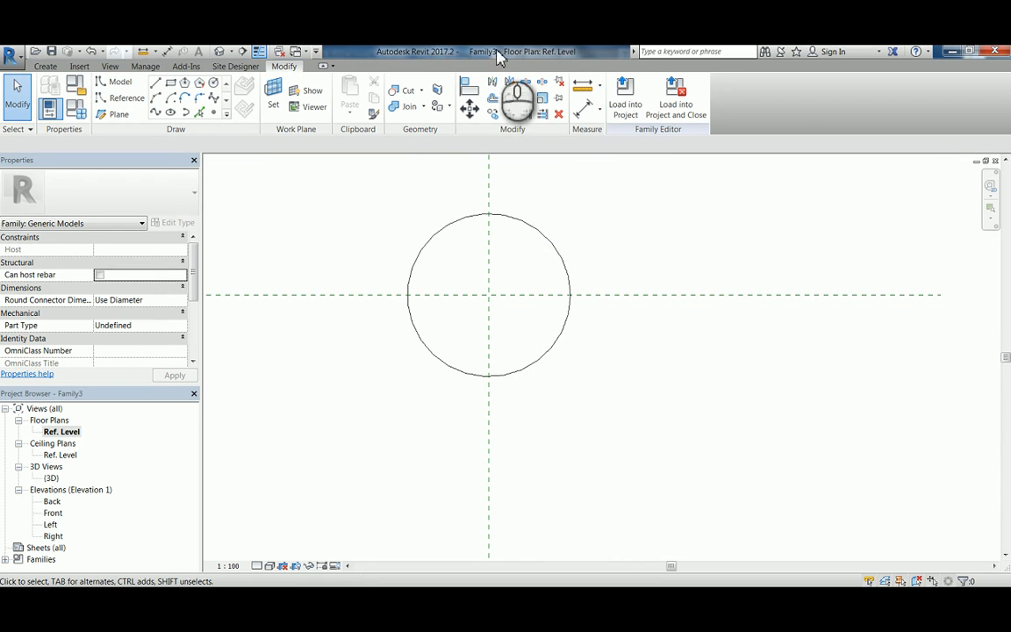
Step: Load the circular profile family into the alignment family and place one instance on the first point of the divided path
left_click(621, 105)
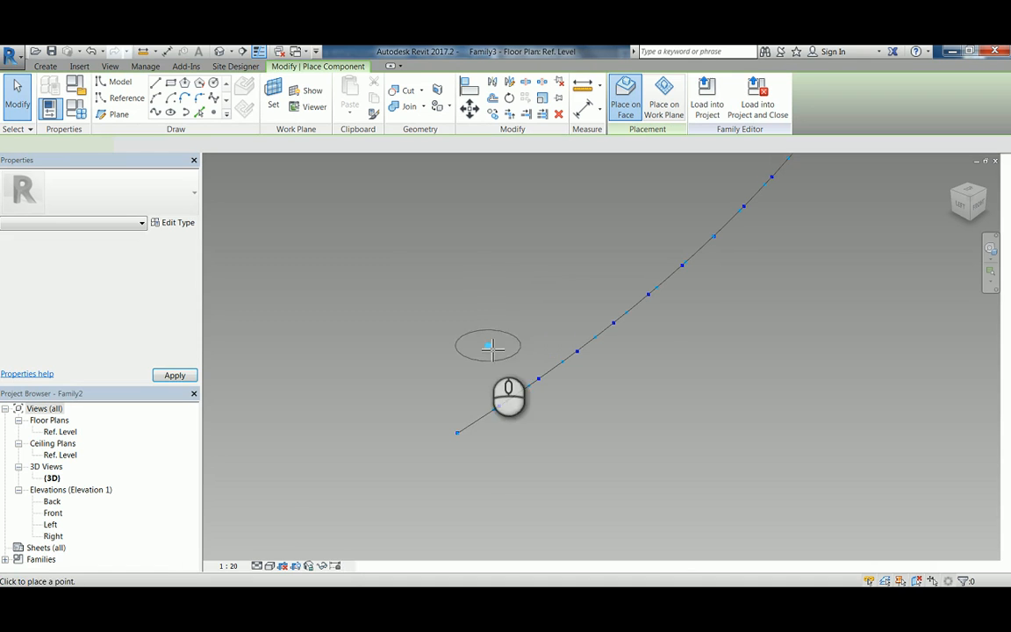
left_click(456, 434)
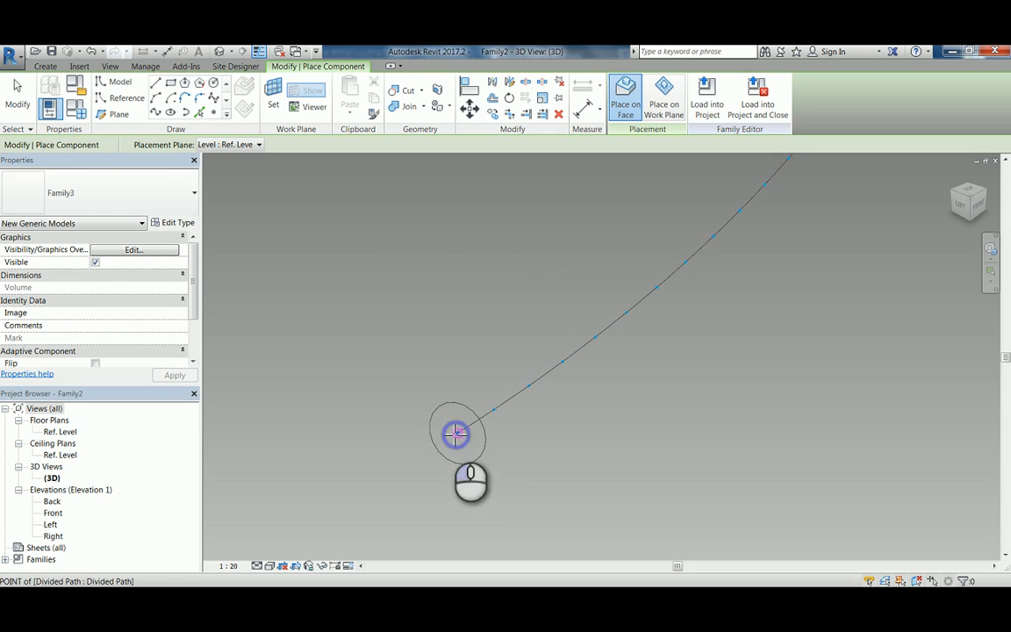
key("Escape")
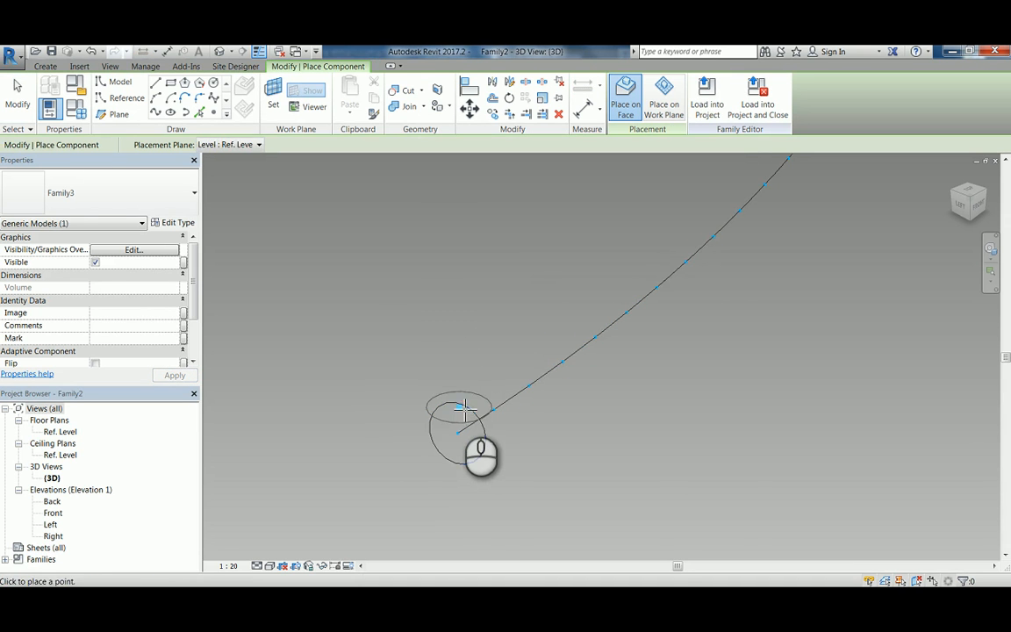
key("Escape")
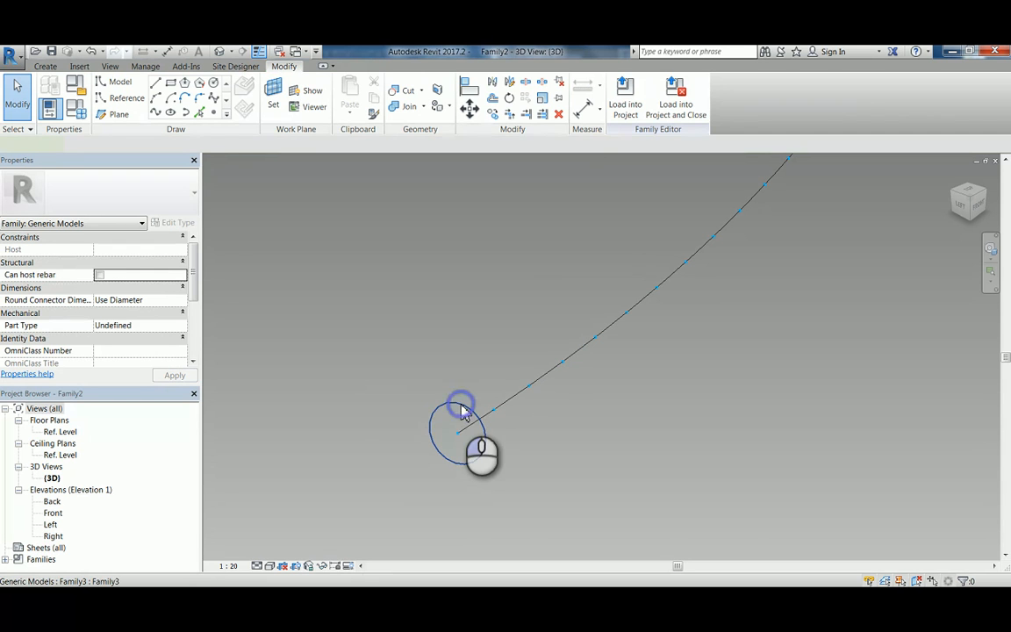
Step: Repeat the placed circular profile at every point of the divided alignment path
left_click(461, 410)
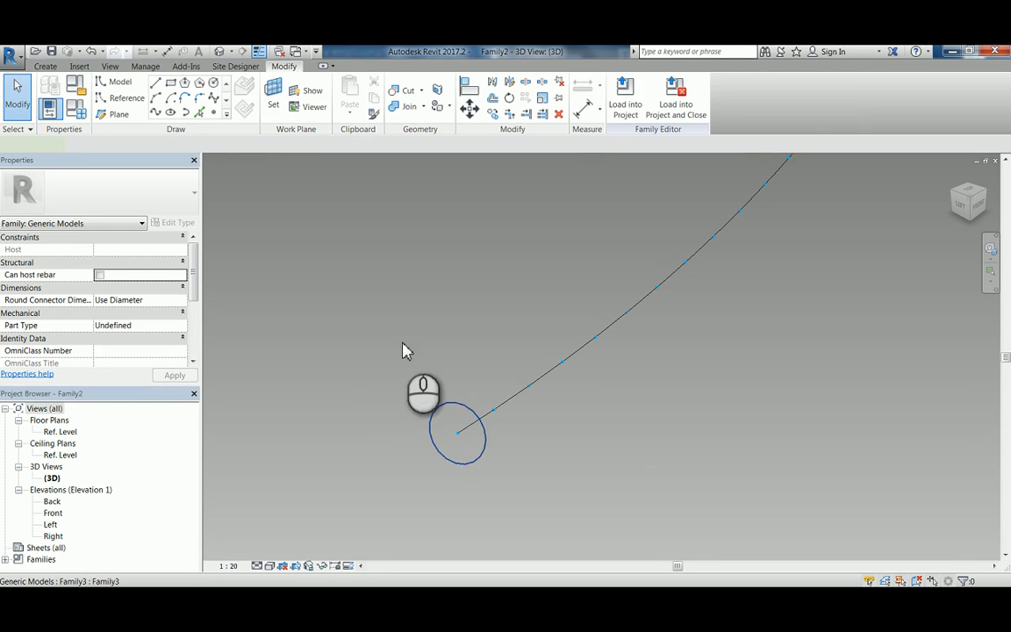
left_click(530, 101)
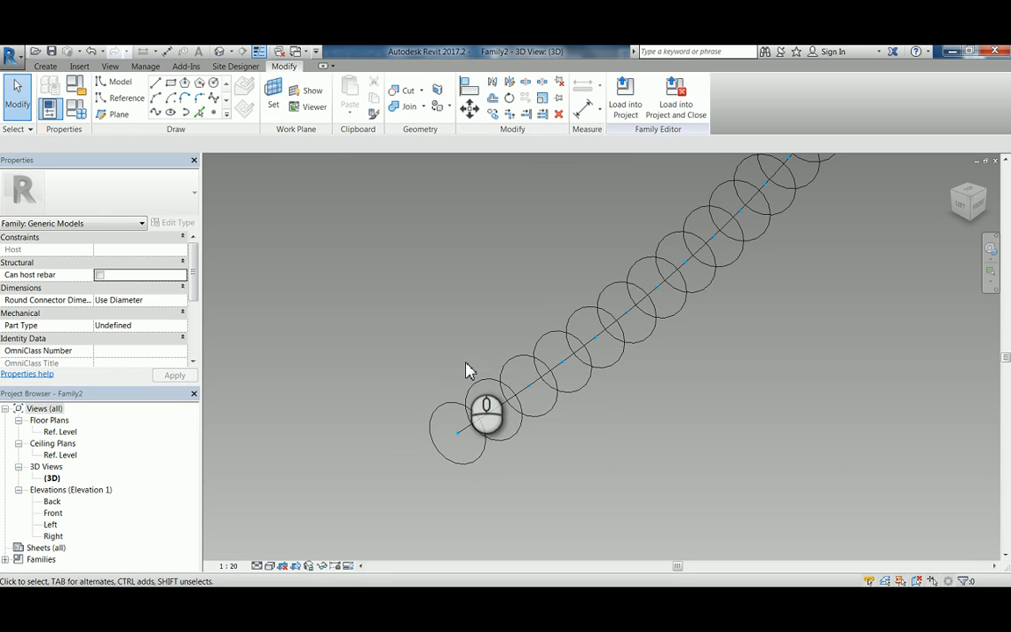
scroll(465, 362, "down", 2)
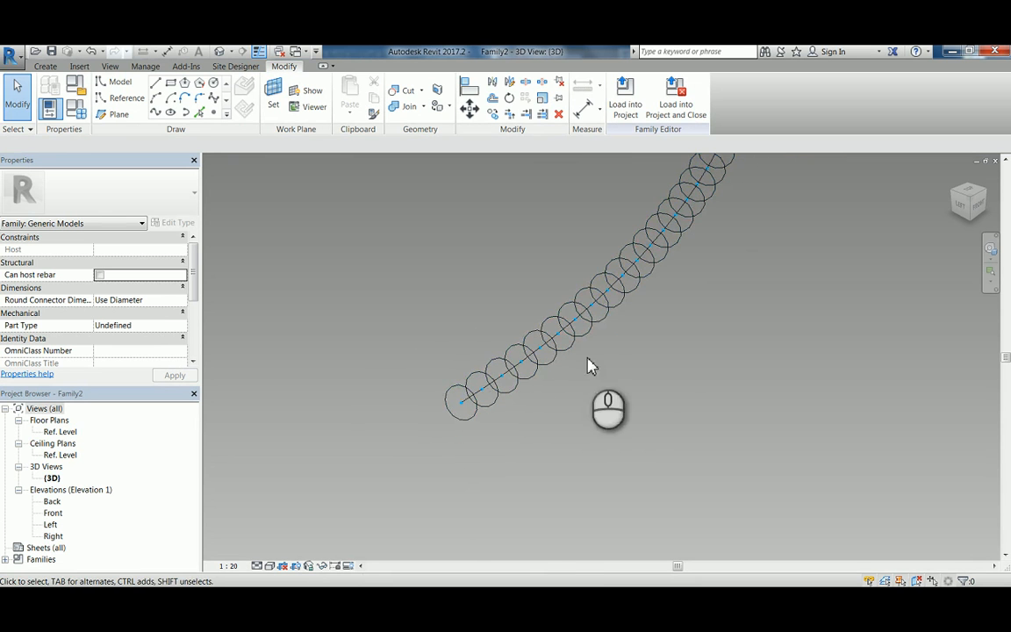
middle_click_drag(649, 324, 552, 439)
scroll(552, 403, "down", 2)
scroll(435, 478, "up", 2)
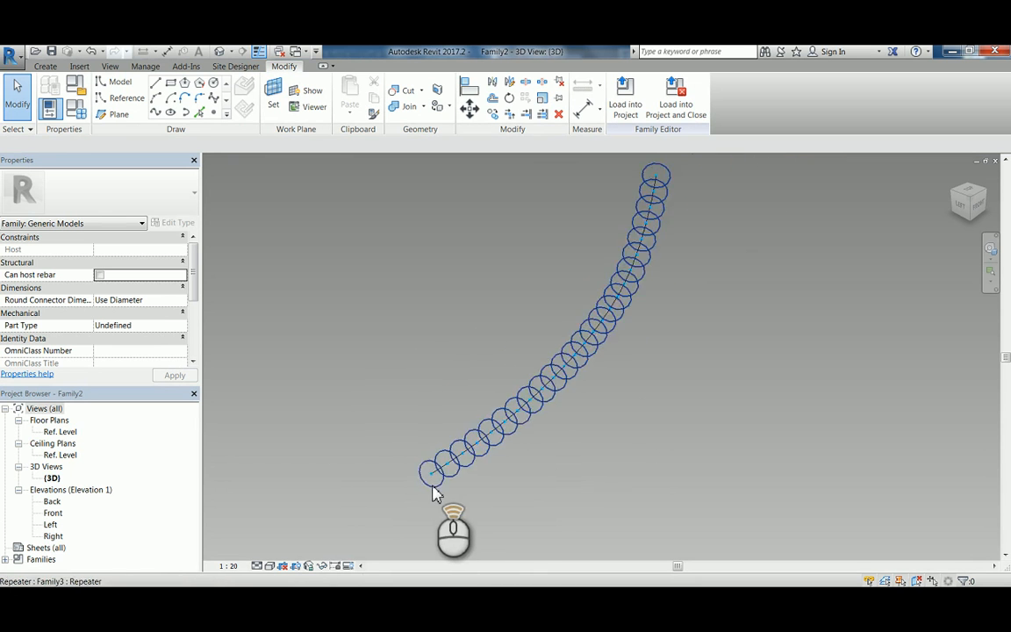
Step: Remove the repeater from the circular profiles and create a solid form through them along the alignment
left_click(441, 484)
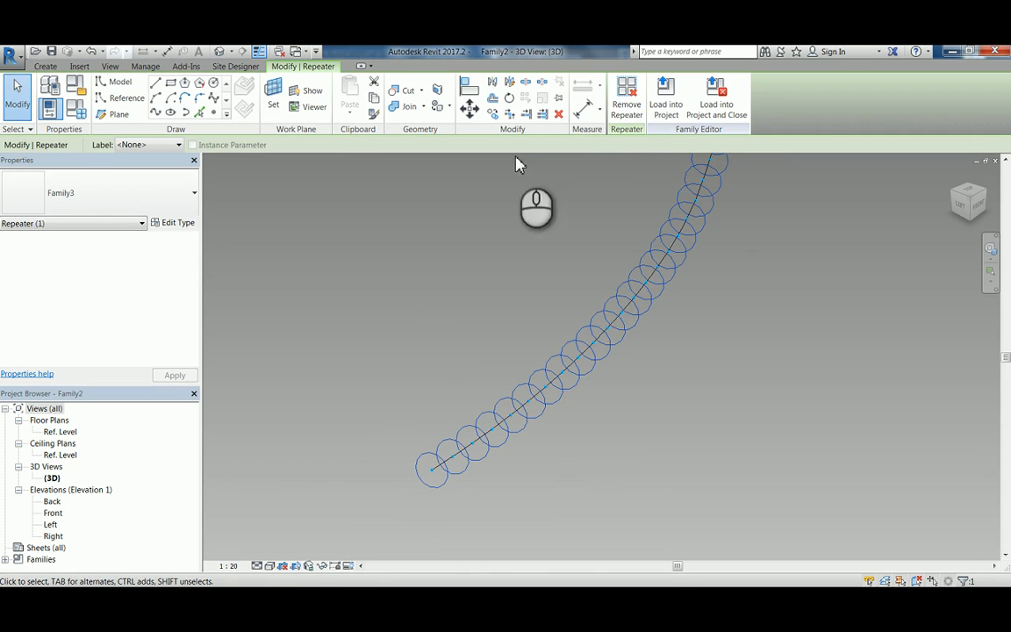
left_click(627, 95)
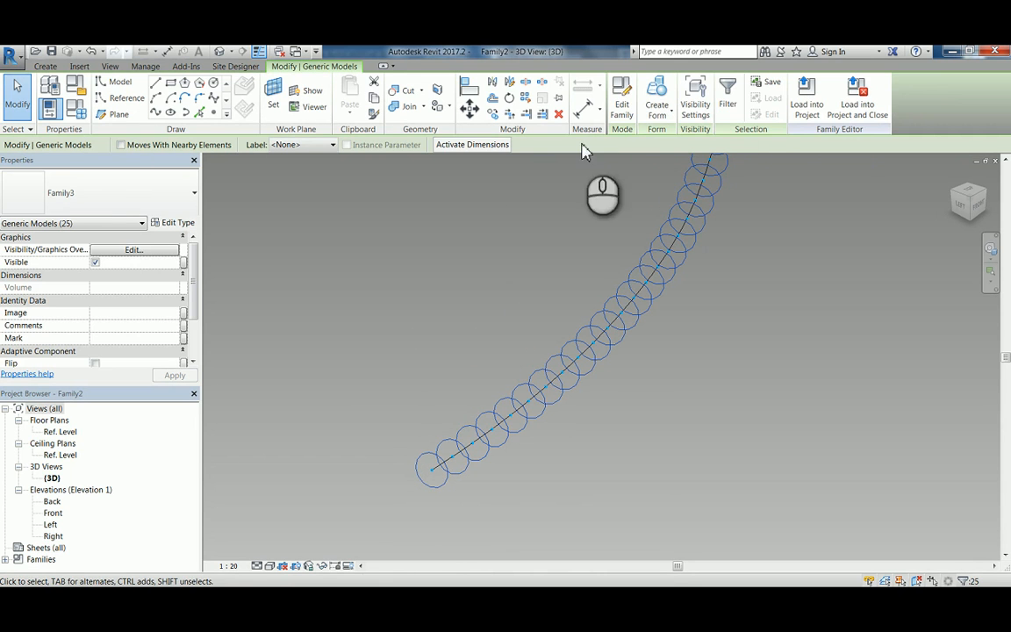
left_click(656, 110)
left_click(663, 144)
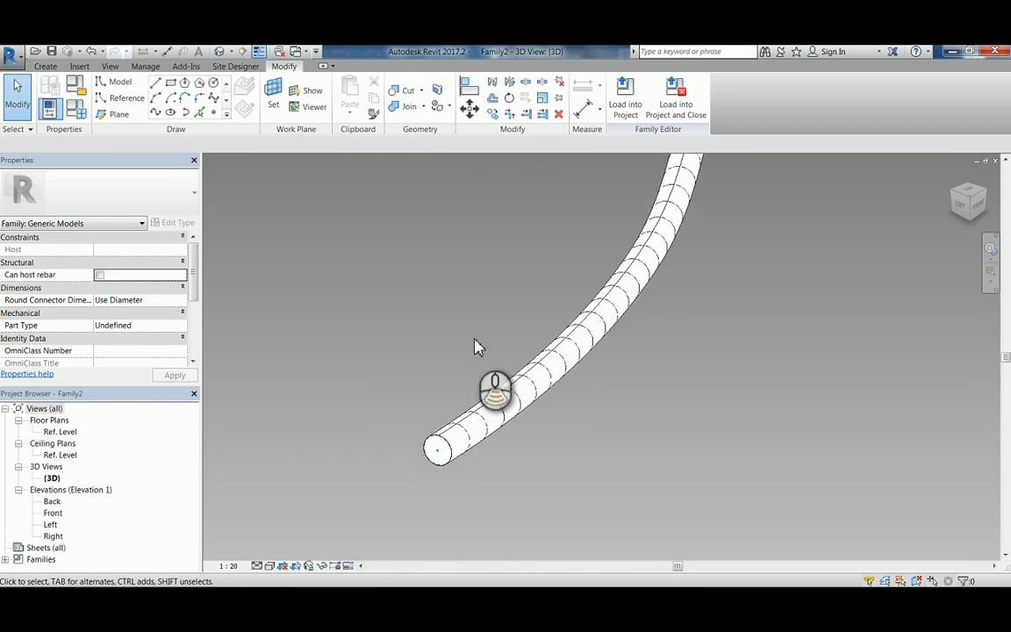
scroll(530, 351, "down", 4)
middle_click_drag(618, 314, 603, 369)
scroll(466, 416, "up", 2)
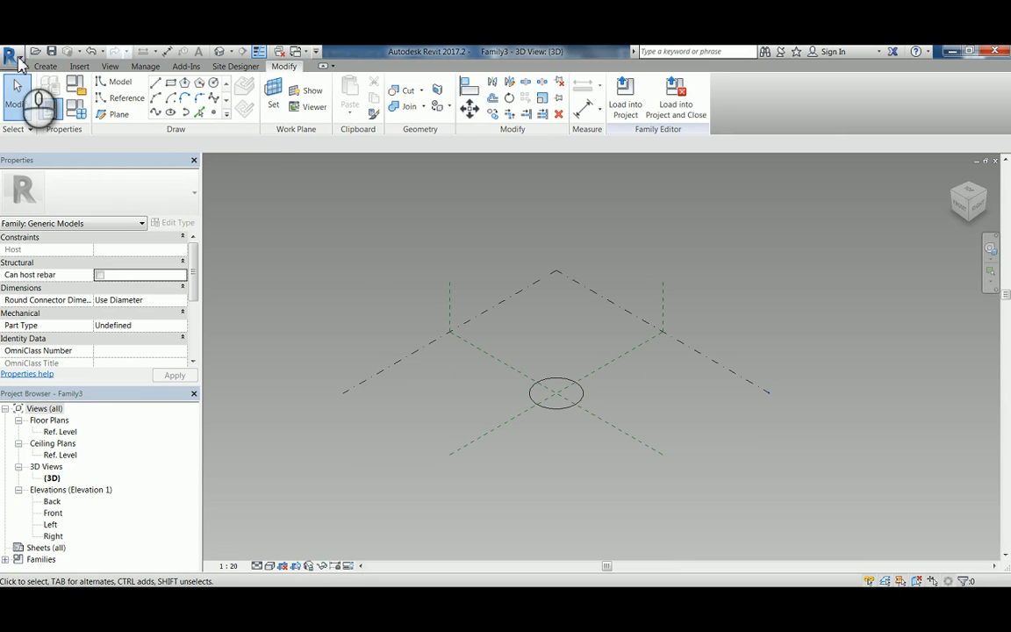
left_click(18, 57)
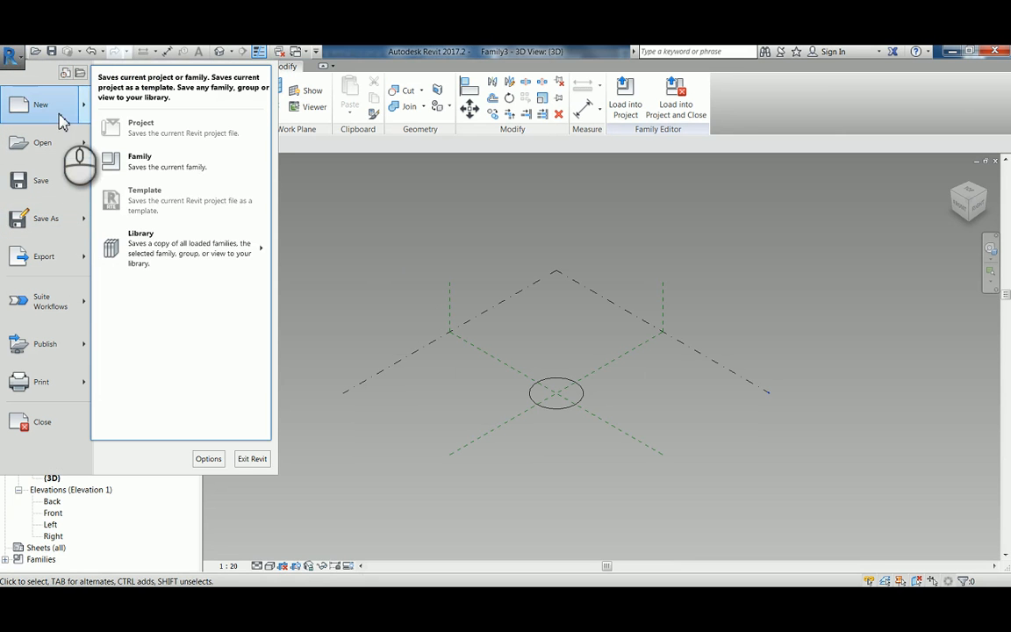
mouse_move(61, 121)
left_click(141, 118)
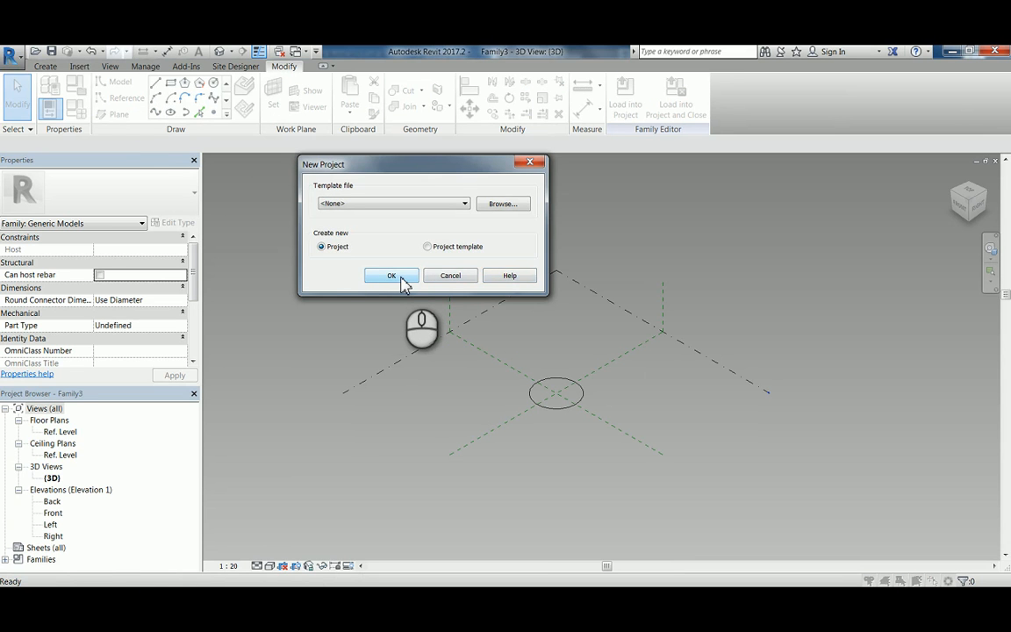
left_click(401, 278)
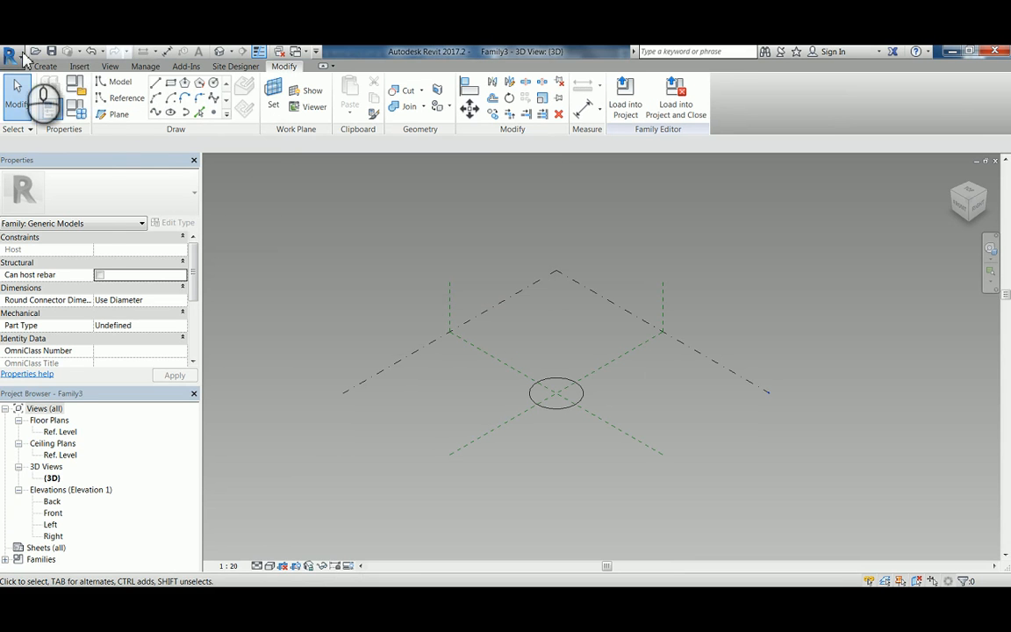
Step: Create another new family from the Metric Generic Model Adaptive.rft template
left_click(14, 54)
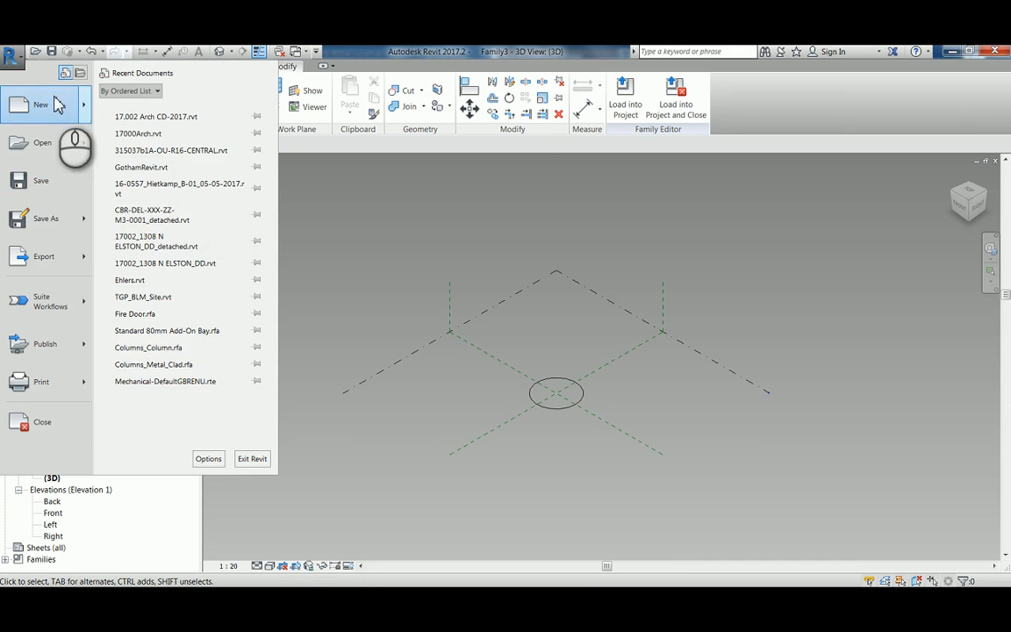
mouse_move(54, 104)
left_click(150, 144)
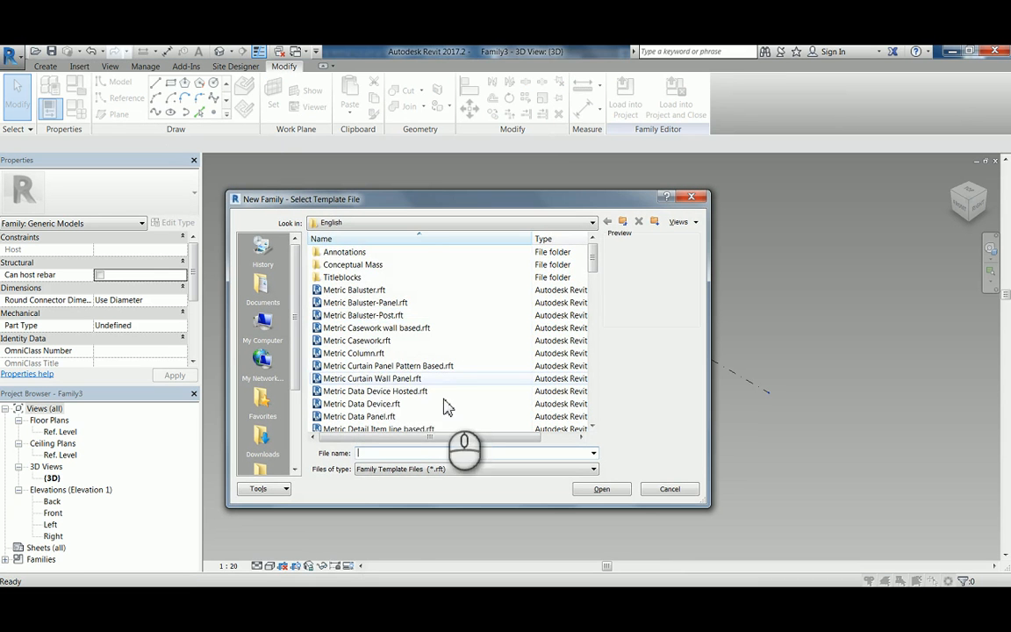
left_click(421, 378)
scroll(424, 386, "down", 5)
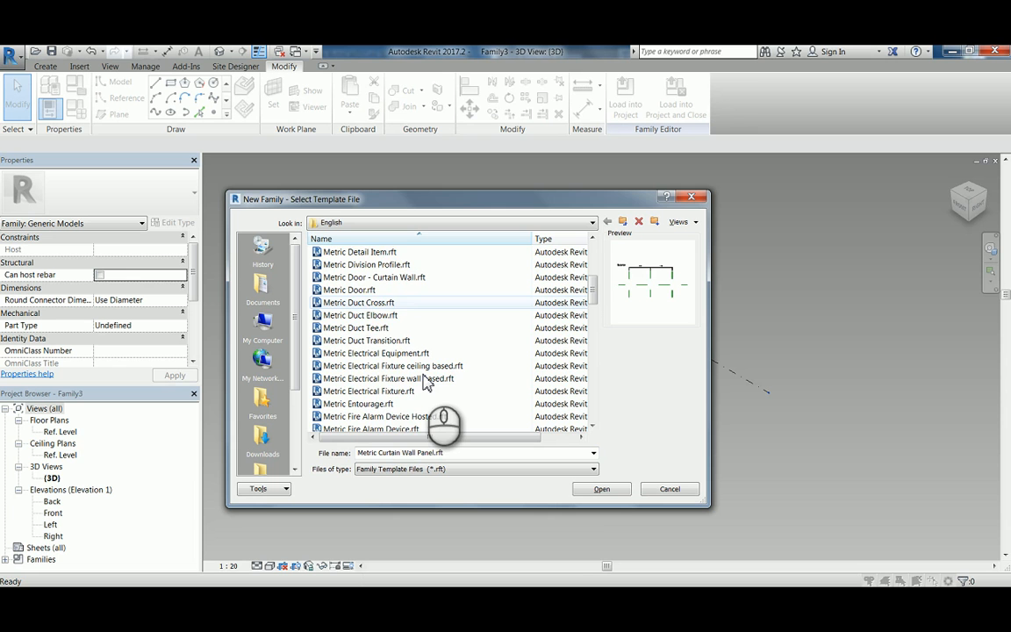
scroll(424, 386, "down", 3)
left_click(408, 353)
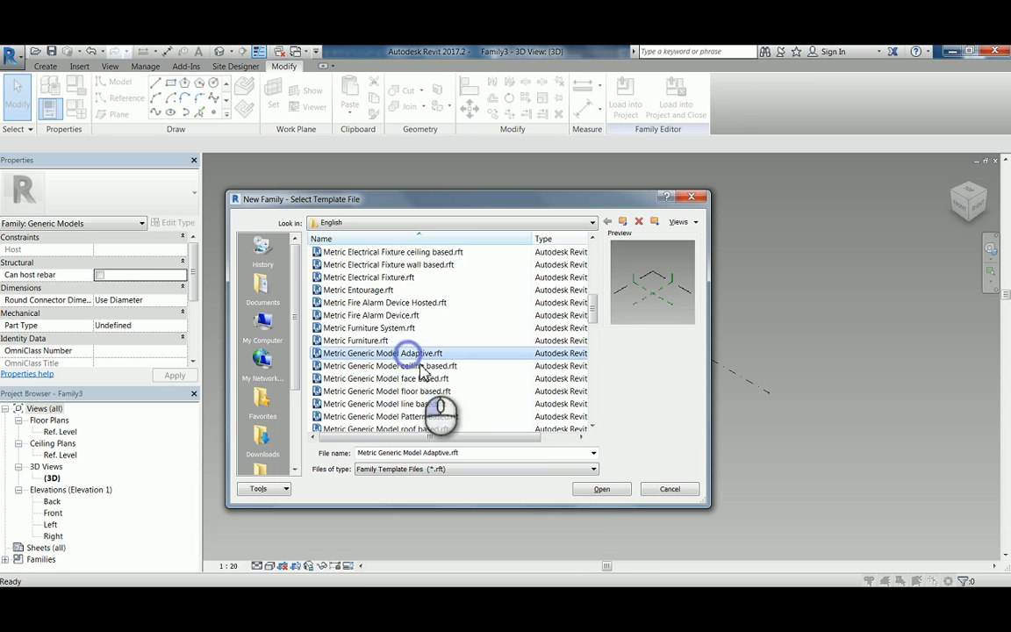
left_click(596, 488)
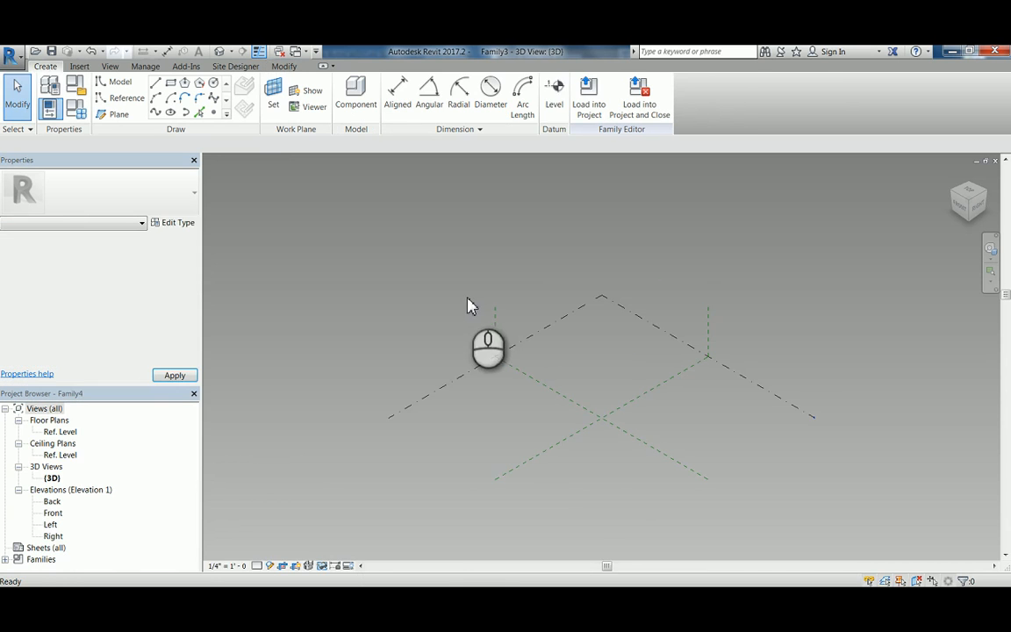
Step: On the new family's Ref. Level plan, draw a model circle with a 2.65 m radius centred on the reference planes' intersection
double_click(61, 431)
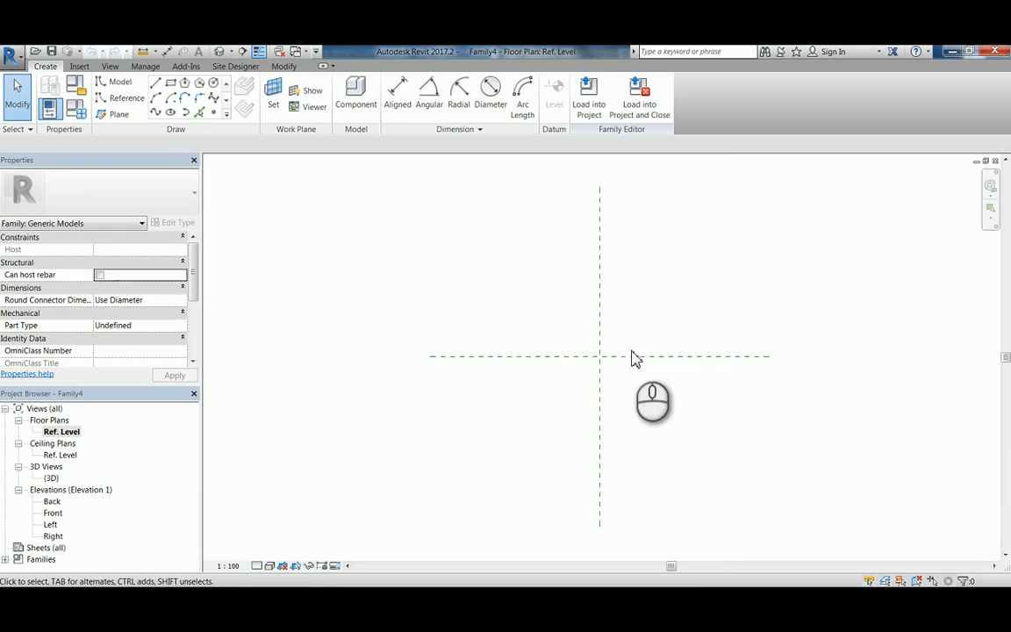
middle_click_drag(507, 323, 378, 293)
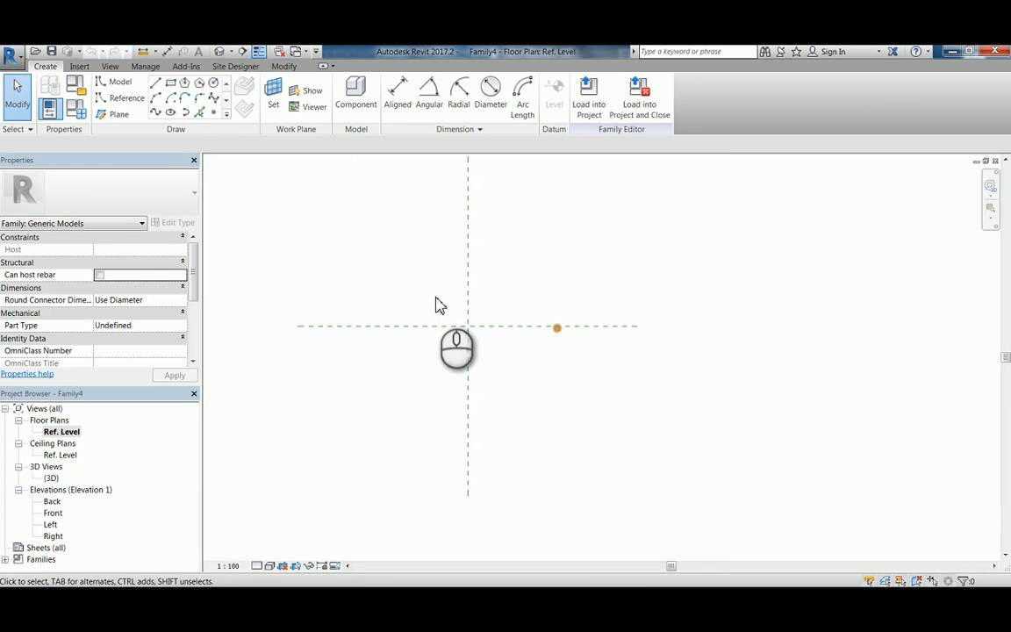
left_click(212, 83)
left_click(469, 325)
scroll(484, 346, "up", 2)
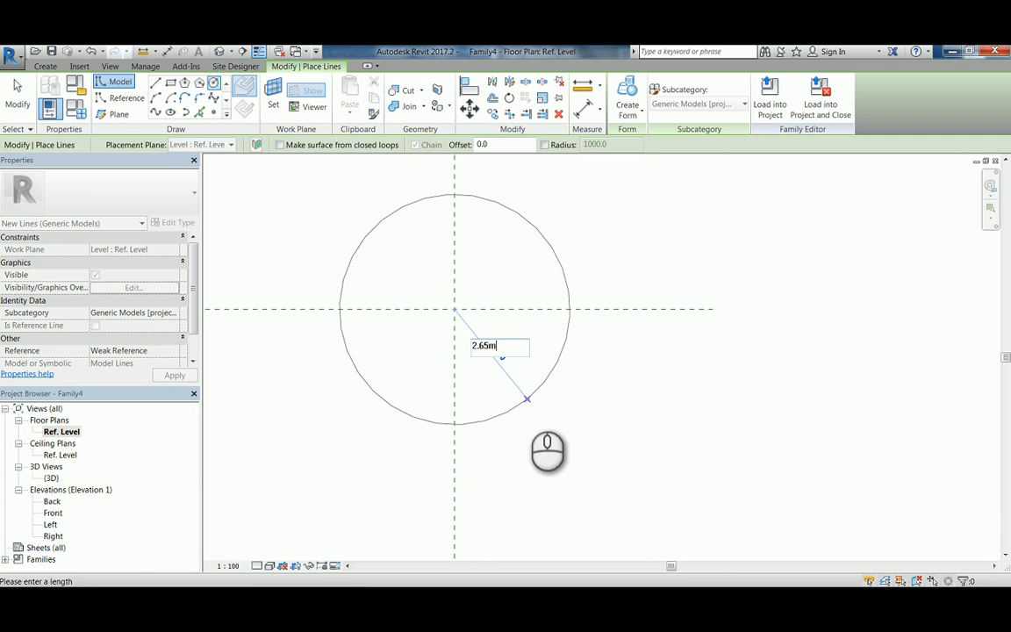
type("2.65m")
key("Return")
Step: Draw a second, concentric model circle with a radius of 2.75 m
scroll(461, 329, "up", 2)
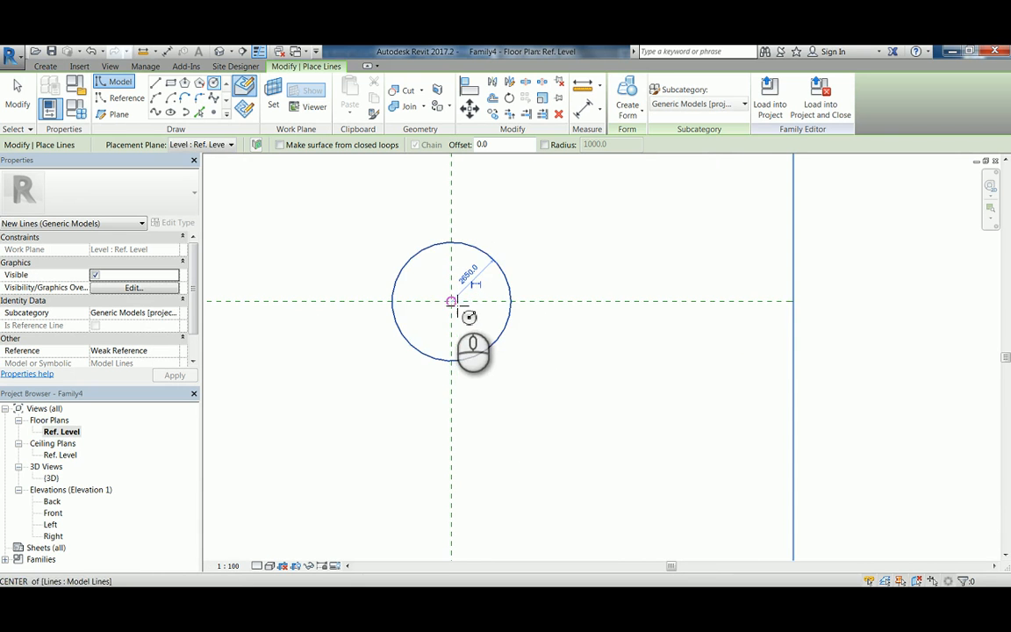
left_click(453, 308)
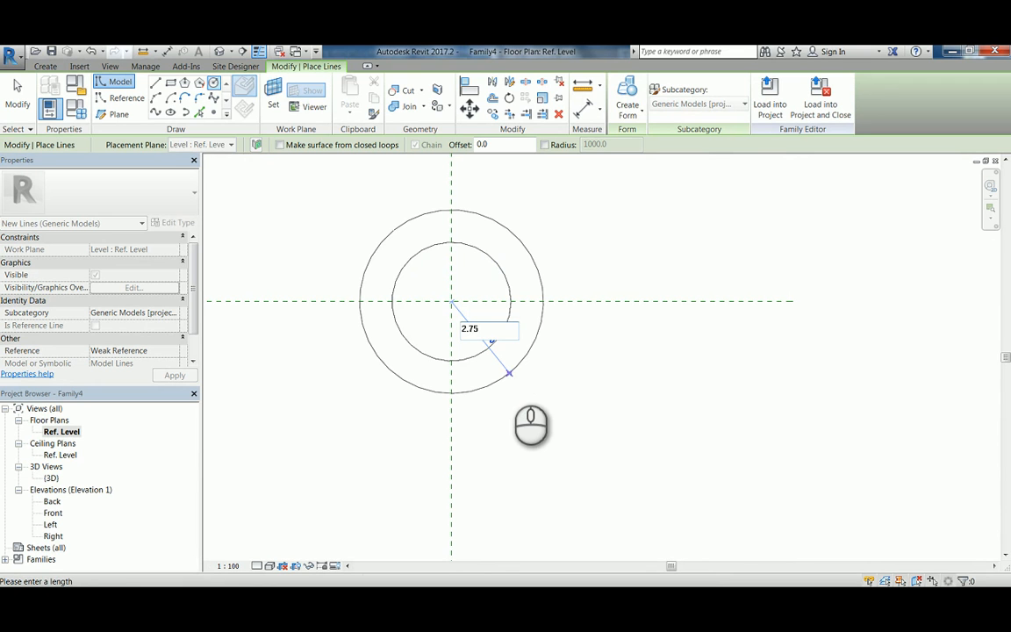
key("Return")
key("Escape")
key("Escape")
Step: Delete the outer of the two concentric circles
scroll(491, 272, "up", 5)
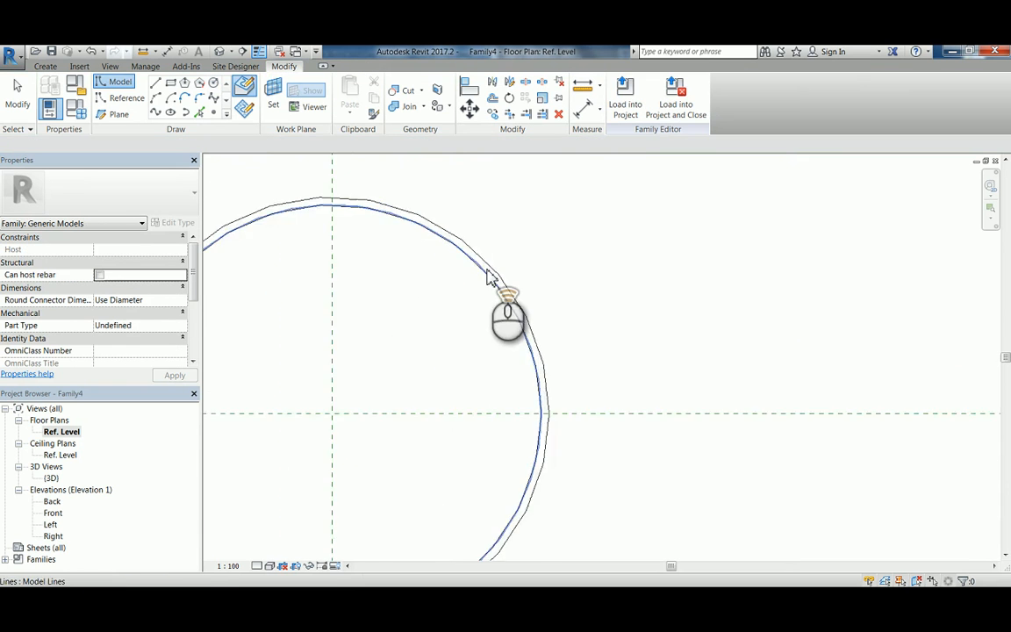
left_click(494, 275)
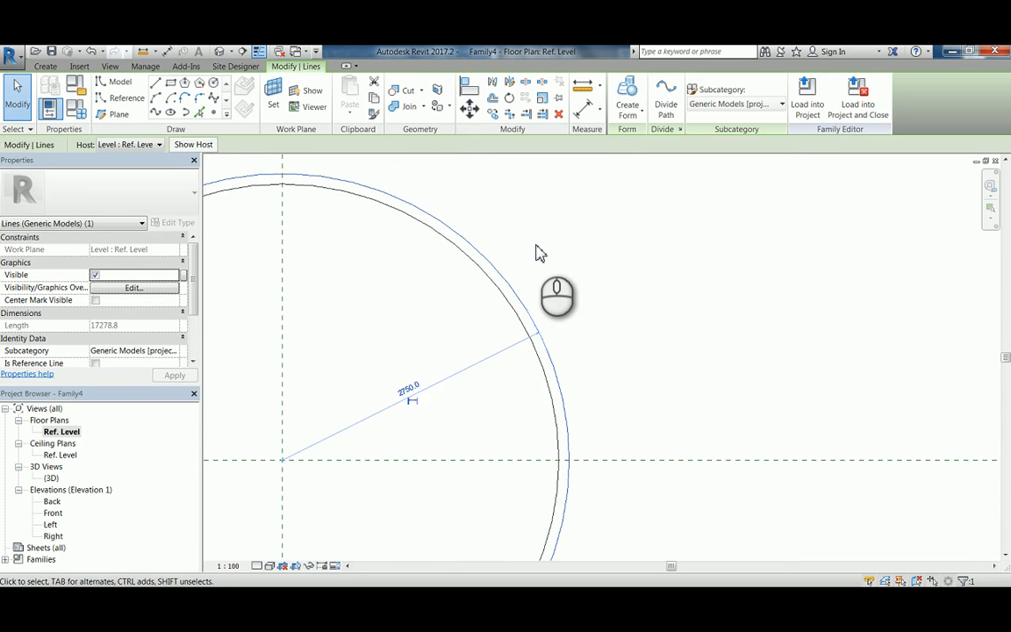
key("Delete")
scroll(524, 241, "down", 4)
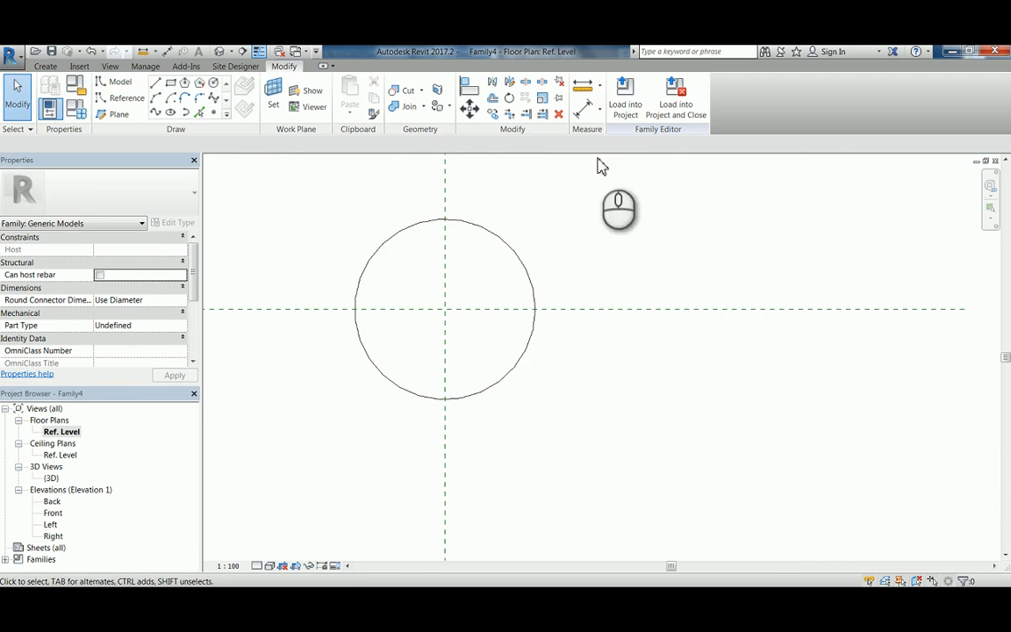
Step: Load the 2.65 m circle family into Family2 and place it on the path point at the tunnel's near end
left_click(626, 103)
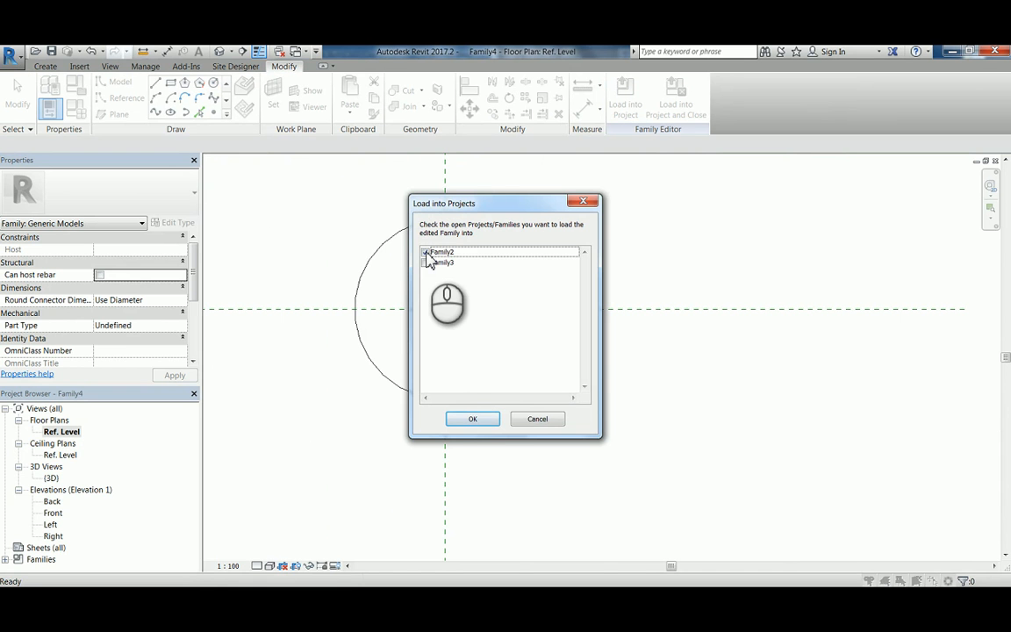
left_click(474, 419)
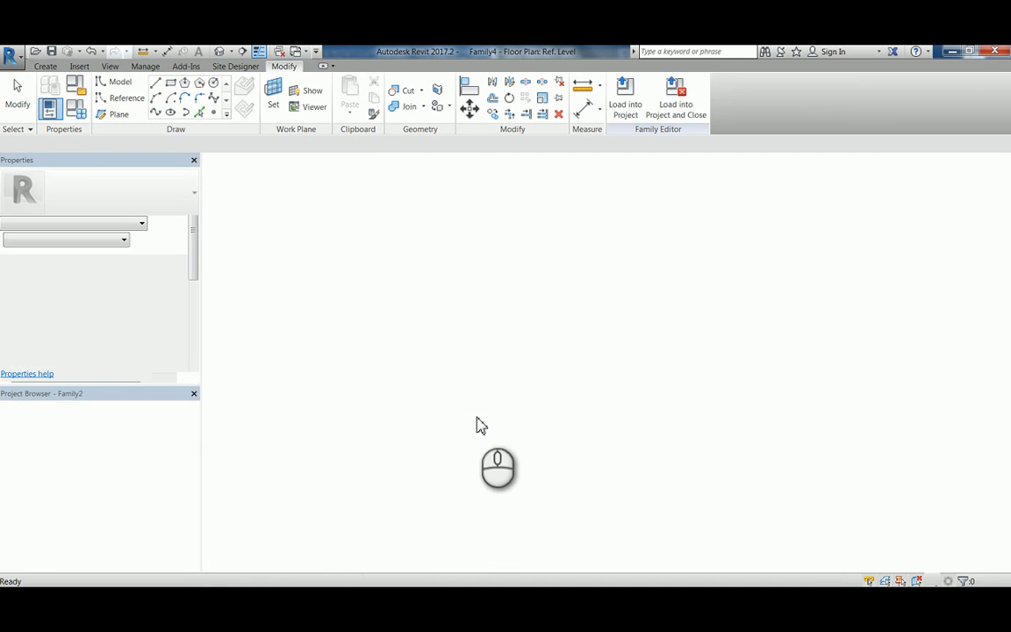
scroll(509, 451, "up", 6)
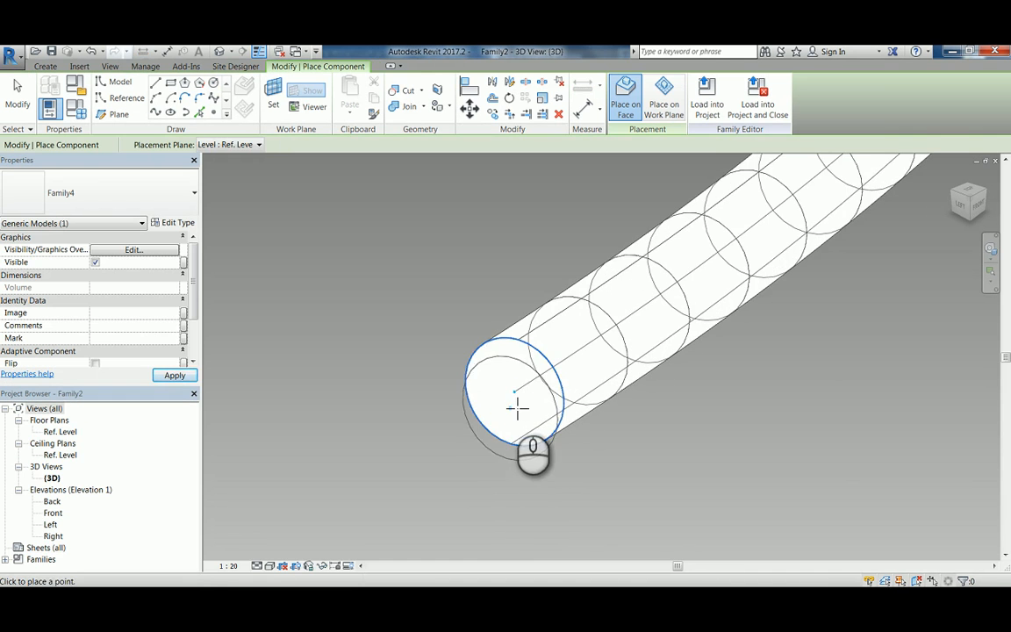
left_click(514, 392)
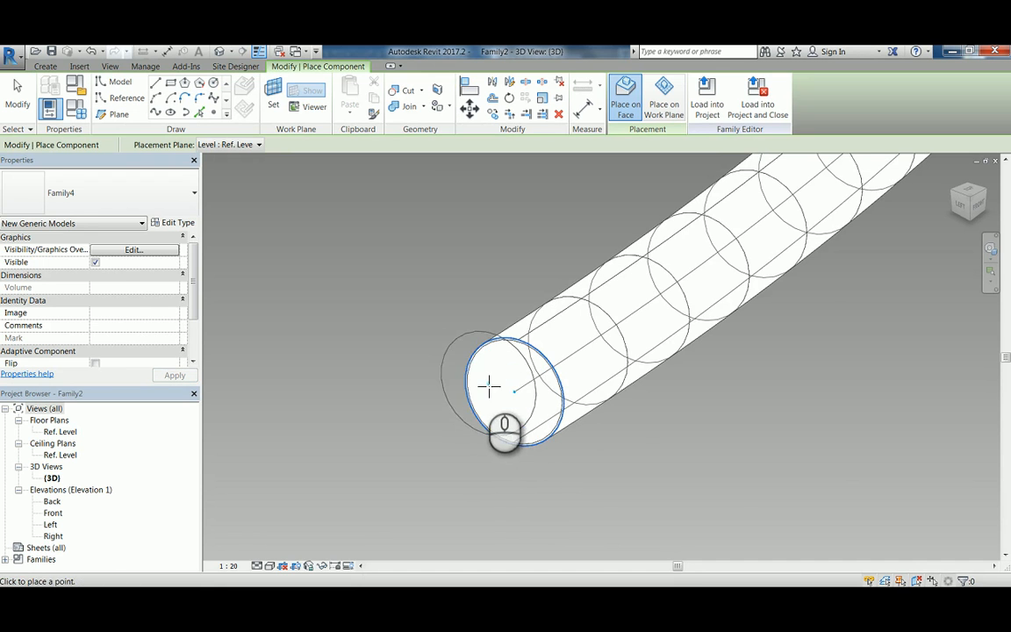
key("Escape")
key("Escape")
Step: Repeat the placed inner circle family along the tunnel's divided path and remove the resulting repeater grouping
left_click(487, 351)
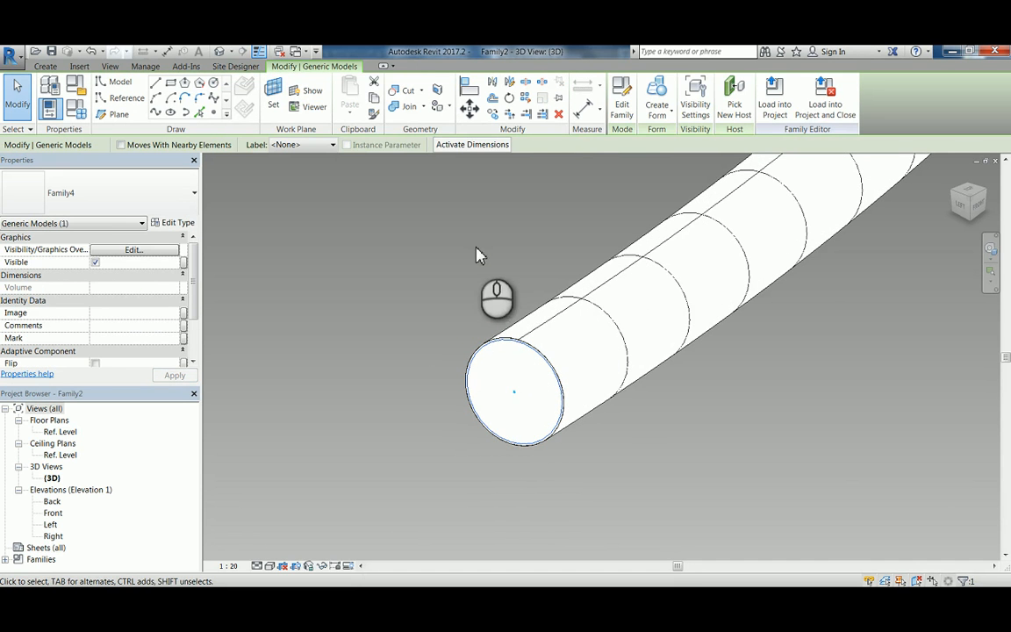
left_click(527, 102)
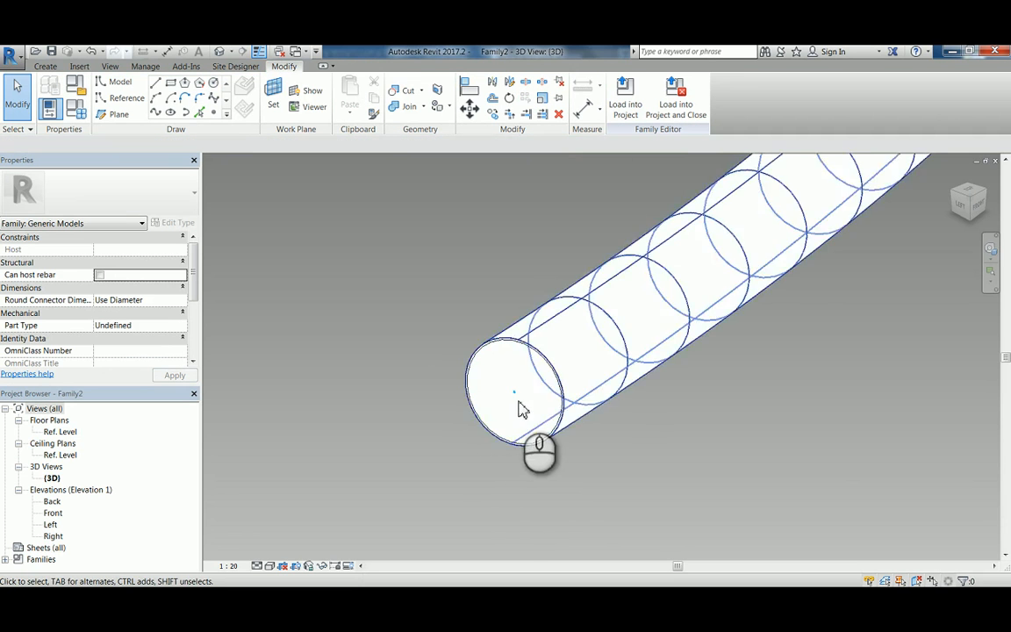
left_click(513, 345)
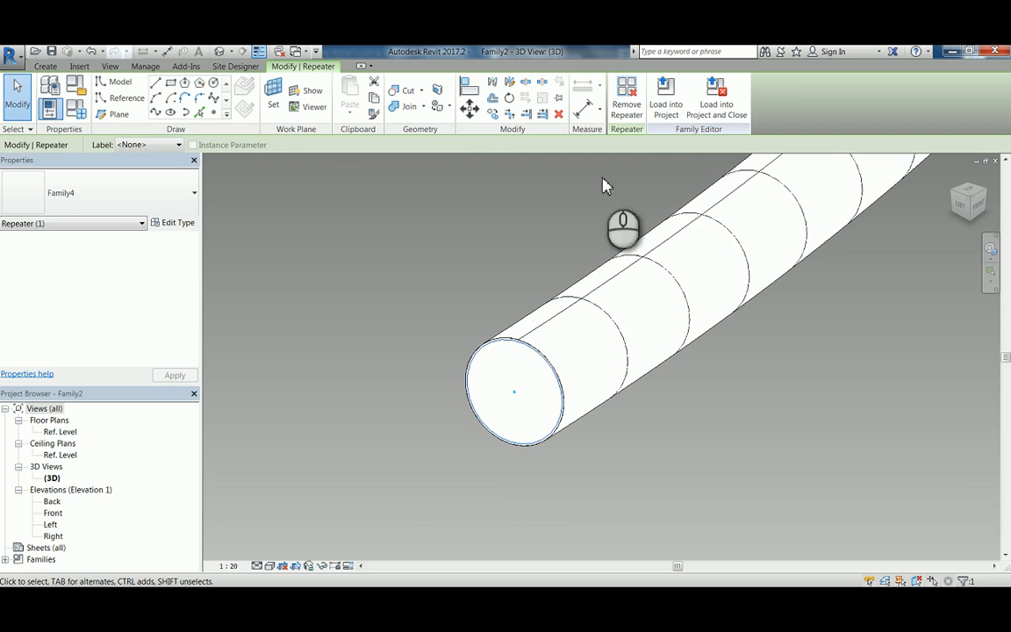
left_click(626, 94)
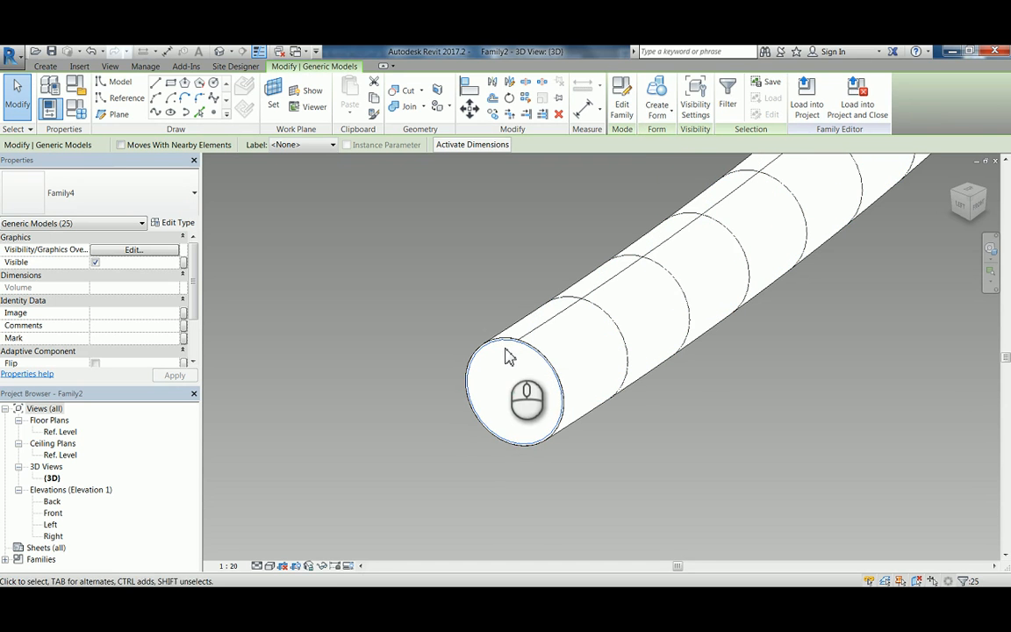
Step: Create a void form through all the inner circles to hollow out the tunnel solid
middle_click_drag(507, 354, 427, 349)
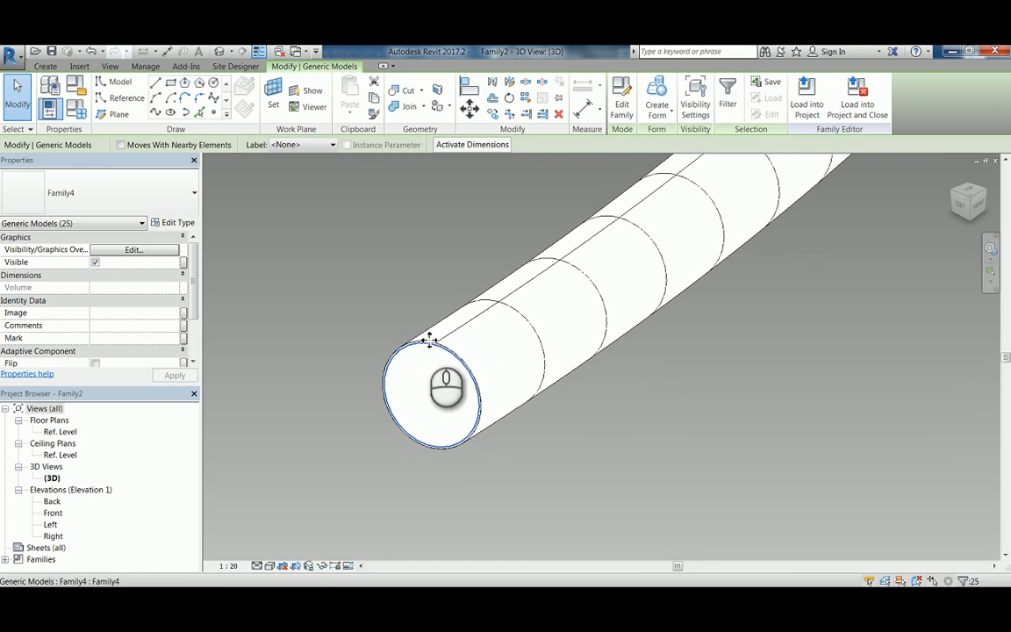
left_click(657, 110)
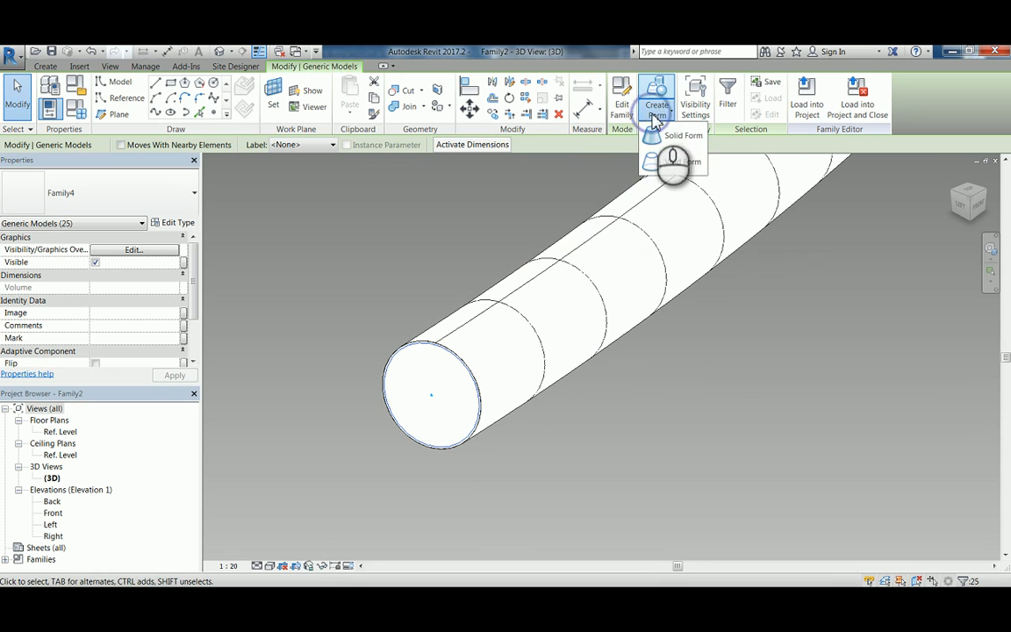
left_click(660, 163)
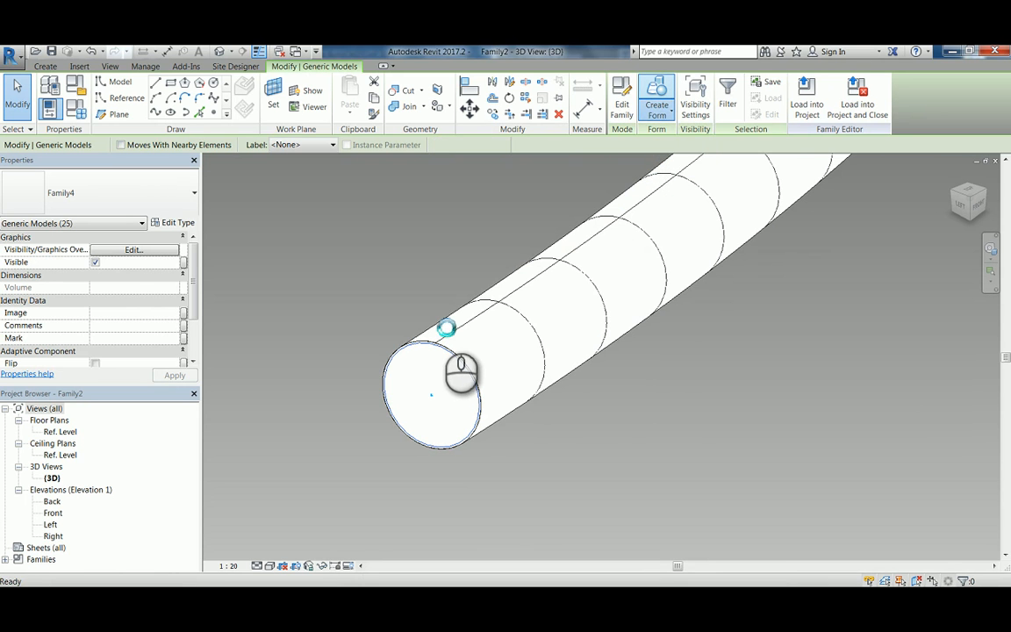
left_click(477, 412)
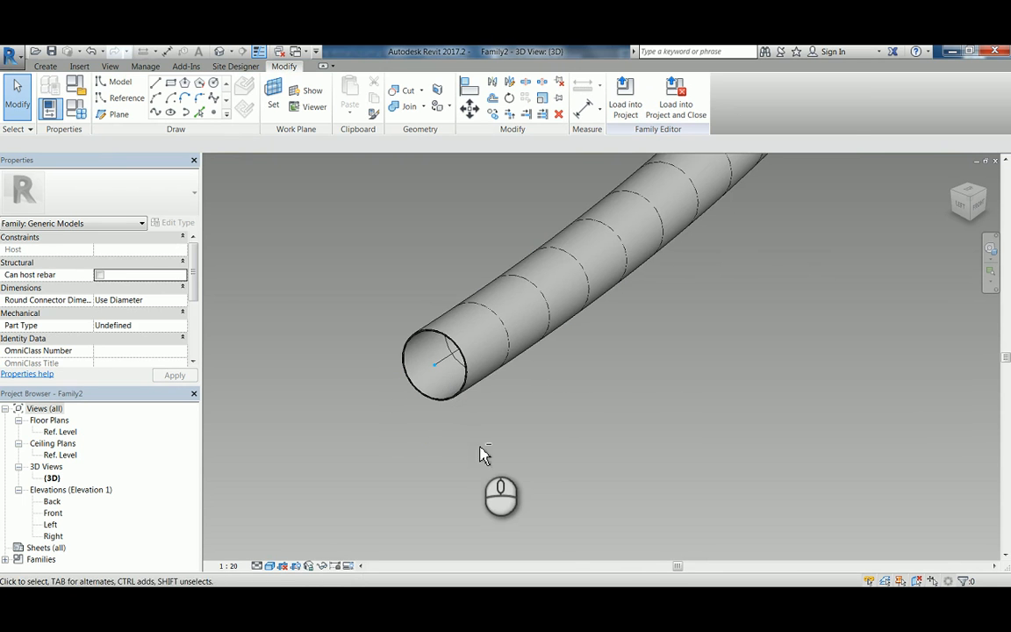
Step: Inspect the tunnel's open end up close and its full length
middle_click_drag(479, 444, 586, 400, "shift")
left_click(503, 374)
scroll(492, 346, "up", 2)
scroll(491, 347, "up", 2)
scroll(487, 347, "down", 4)
scroll(545, 418, "down", 3)
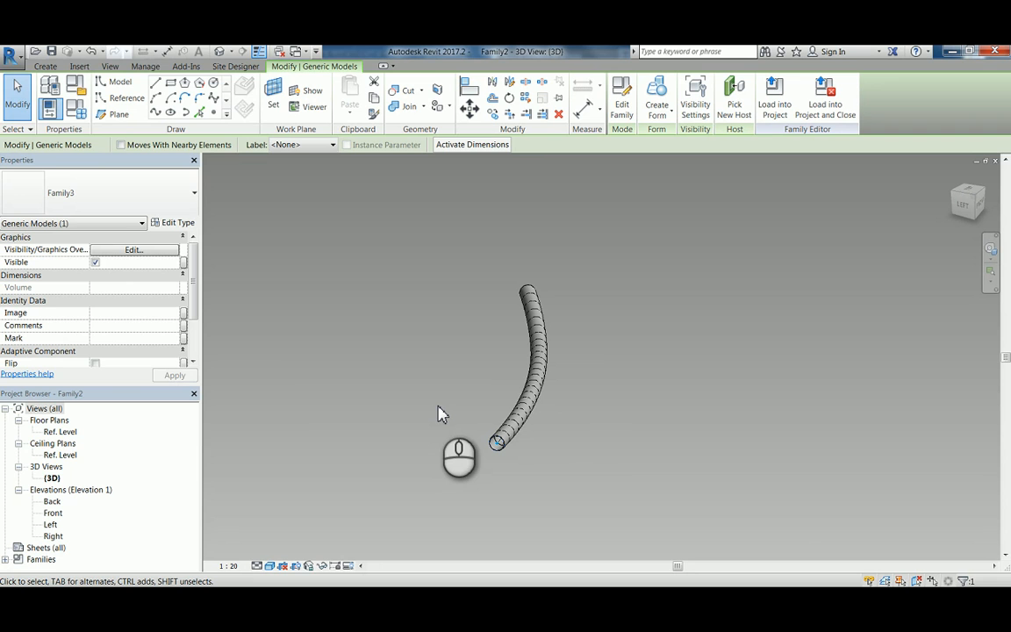
left_click(10, 55)
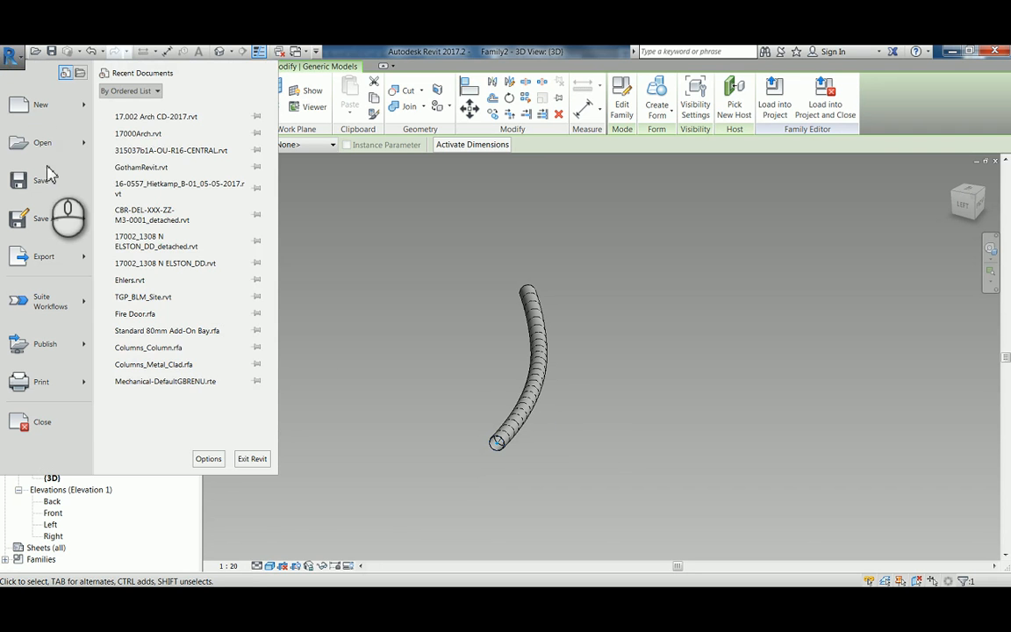
mouse_move(44, 143)
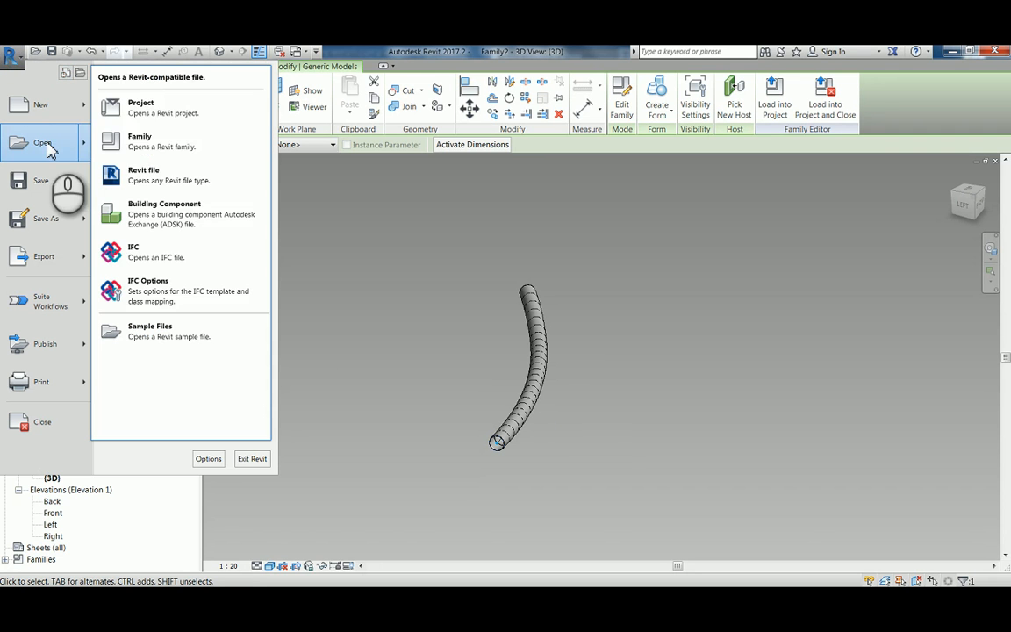
left_click(143, 119)
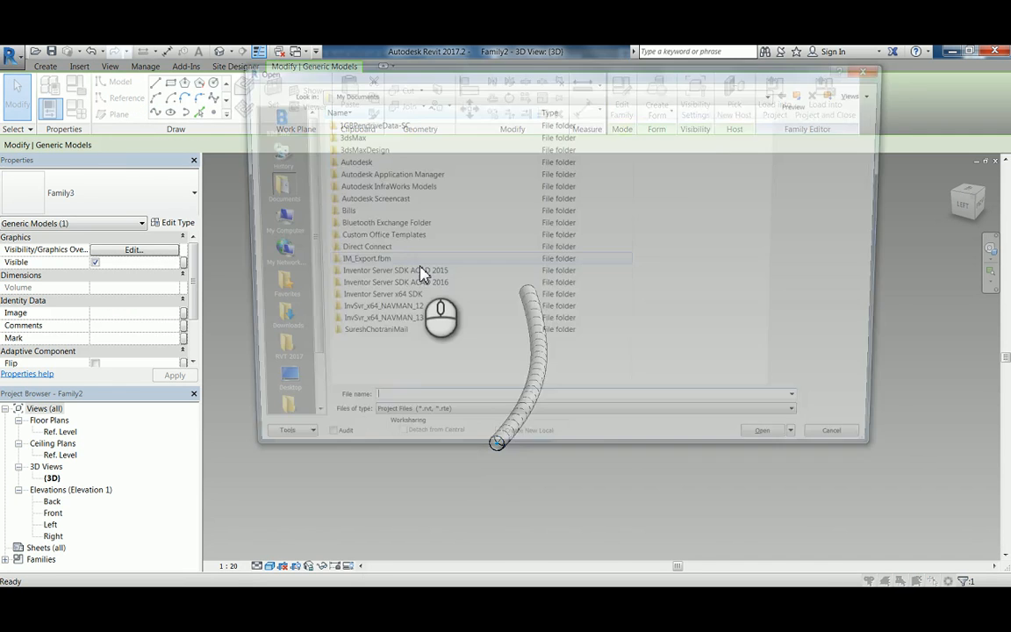
key("Escape")
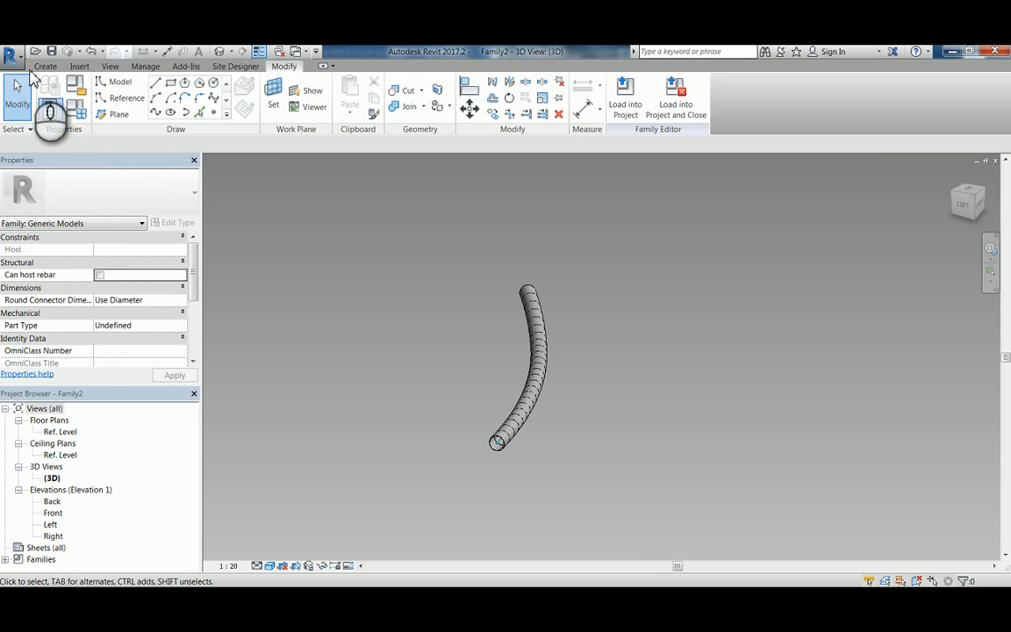
Step: Create a new project from the DefaultGBRENU.rte template in the RVT 2017 UK templates folder
left_click(11, 56)
mouse_move(23, 120)
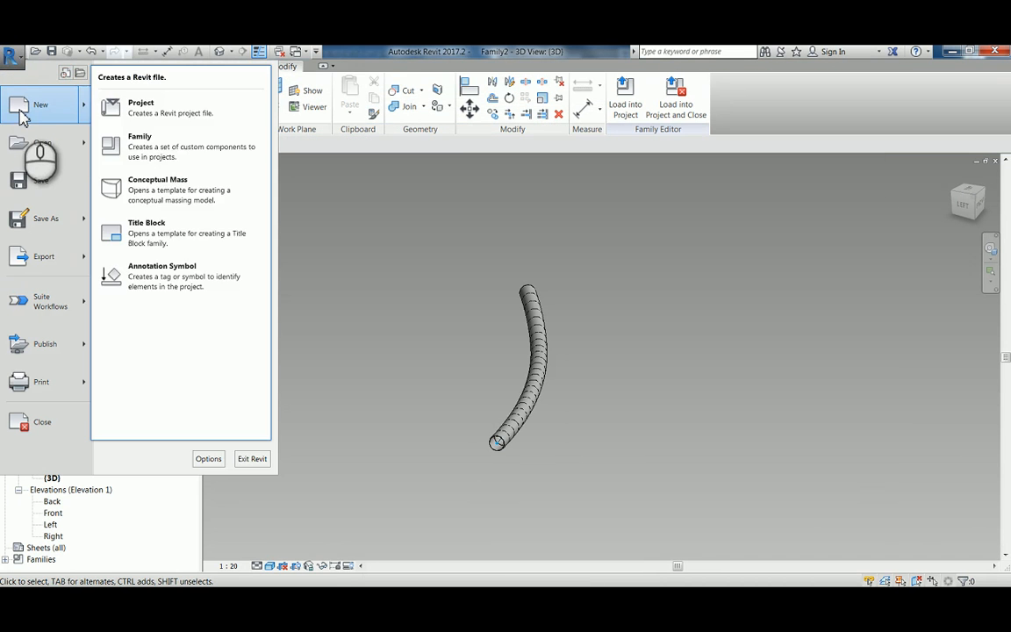
left_click(151, 109)
left_click(502, 204)
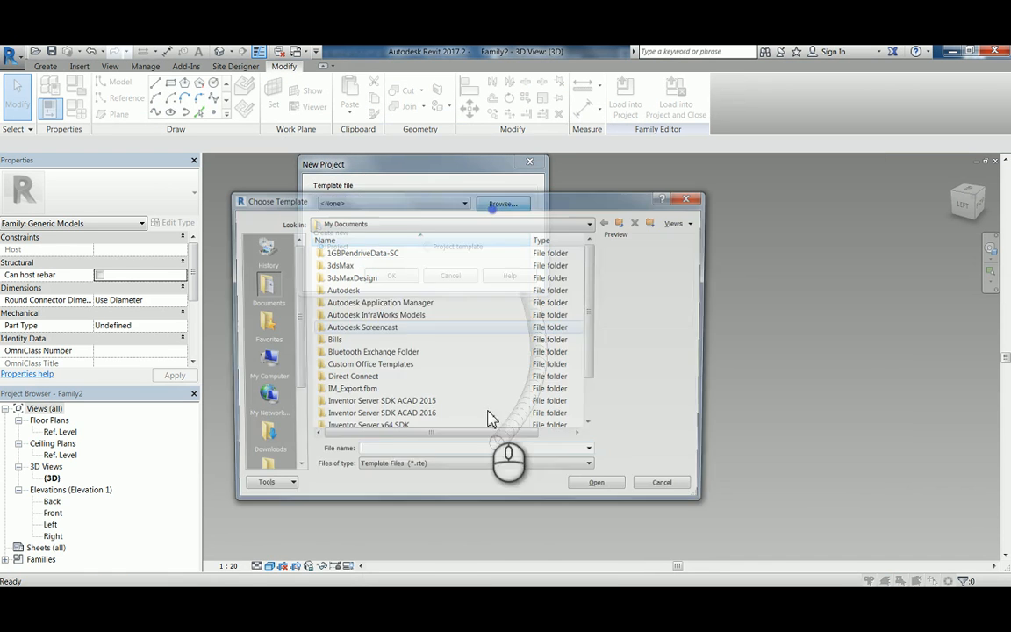
left_click_drag(296, 362, 298, 421)
left_click(262, 360)
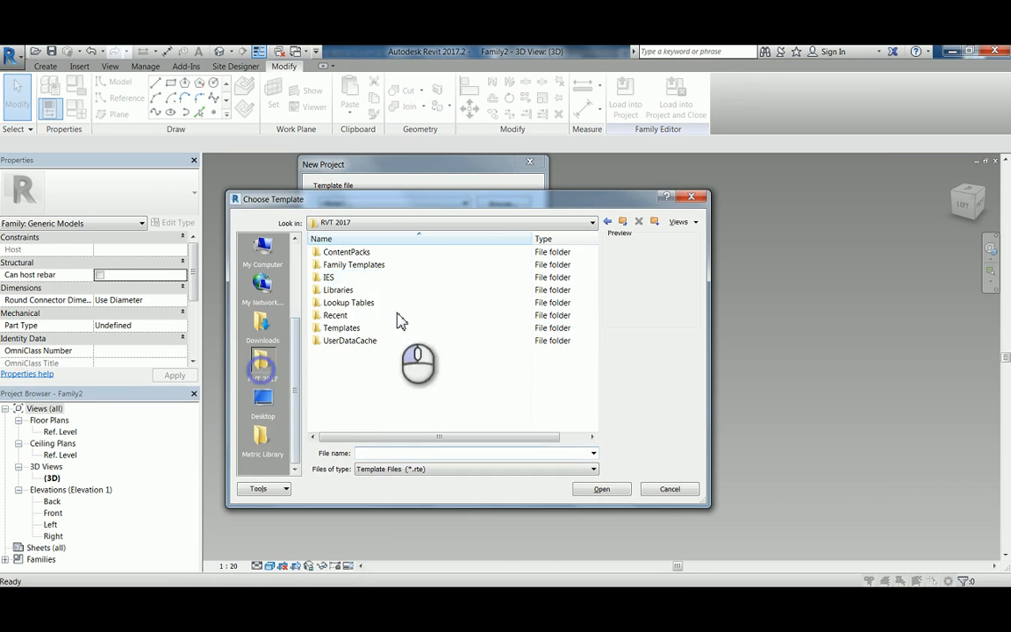
double_click(361, 329)
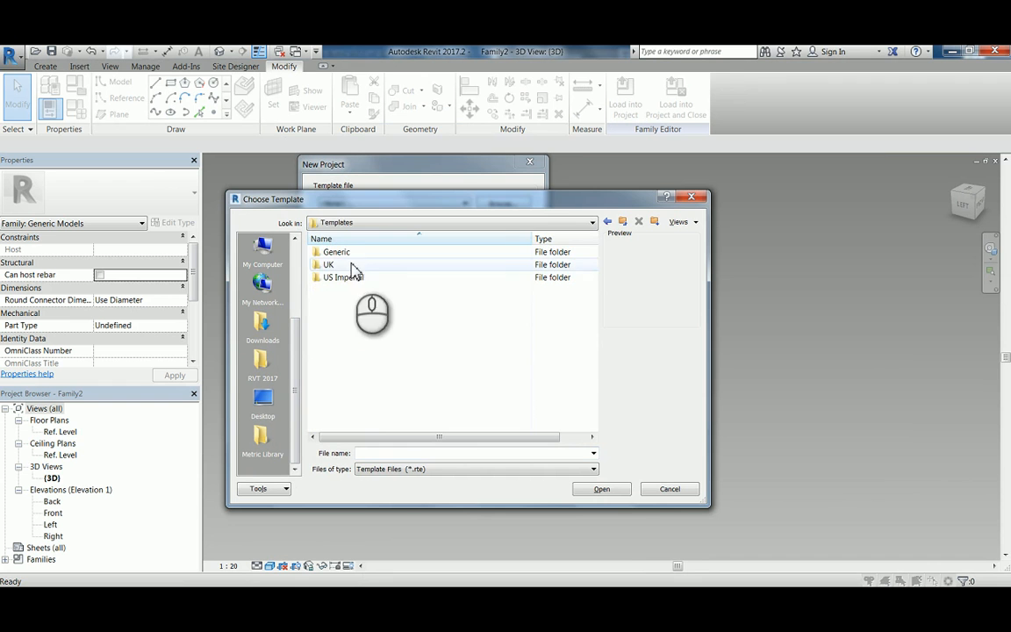
double_click(352, 265)
left_click(358, 289)
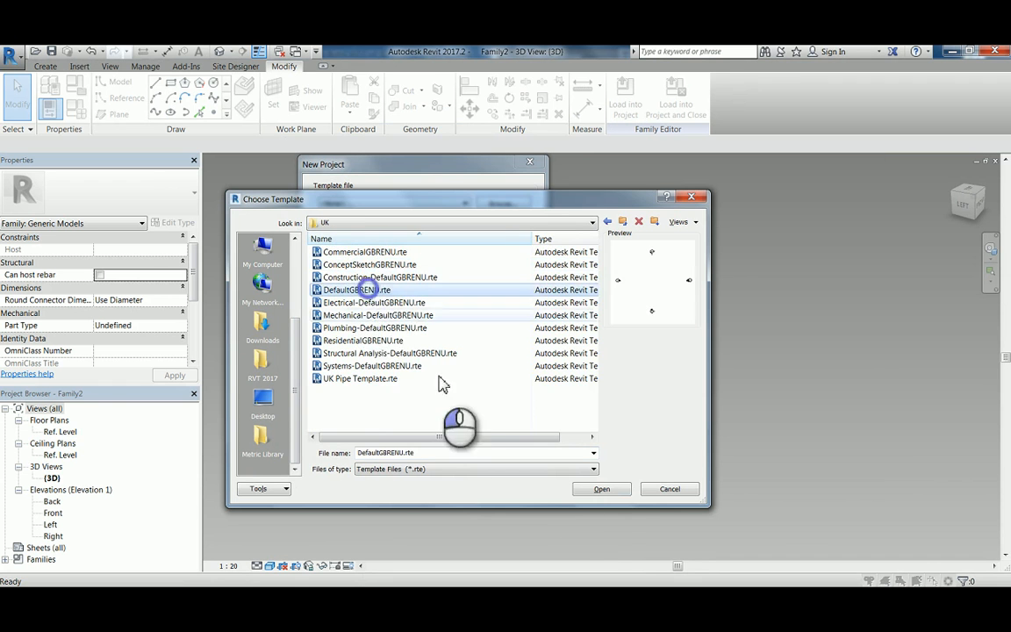
left_click(601, 488)
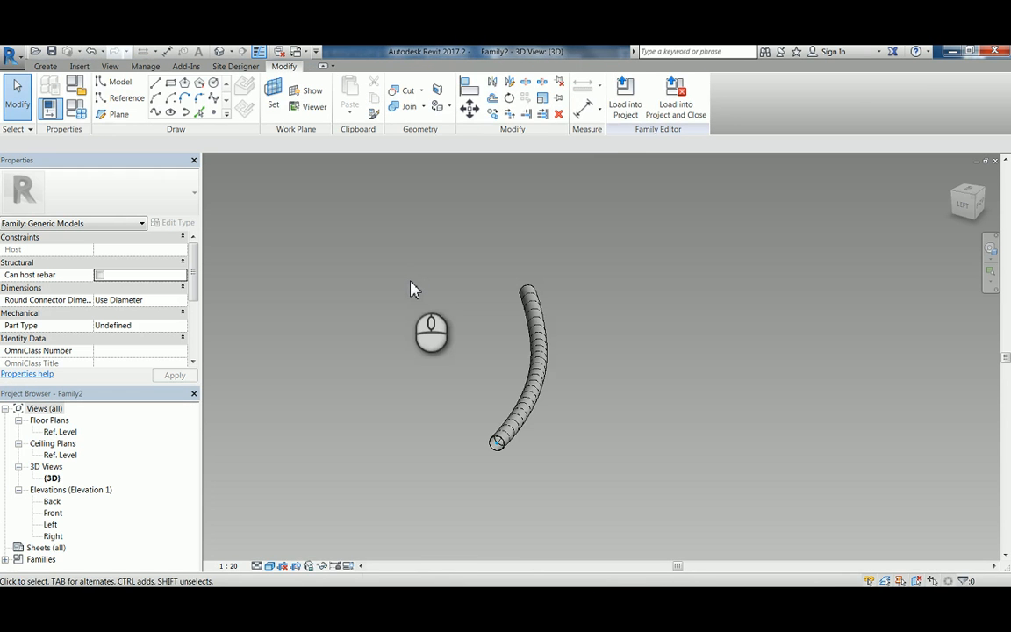
Step: Load the tunnel family into the new project and place one instance on the Level 0 floor plan
left_click(625, 97)
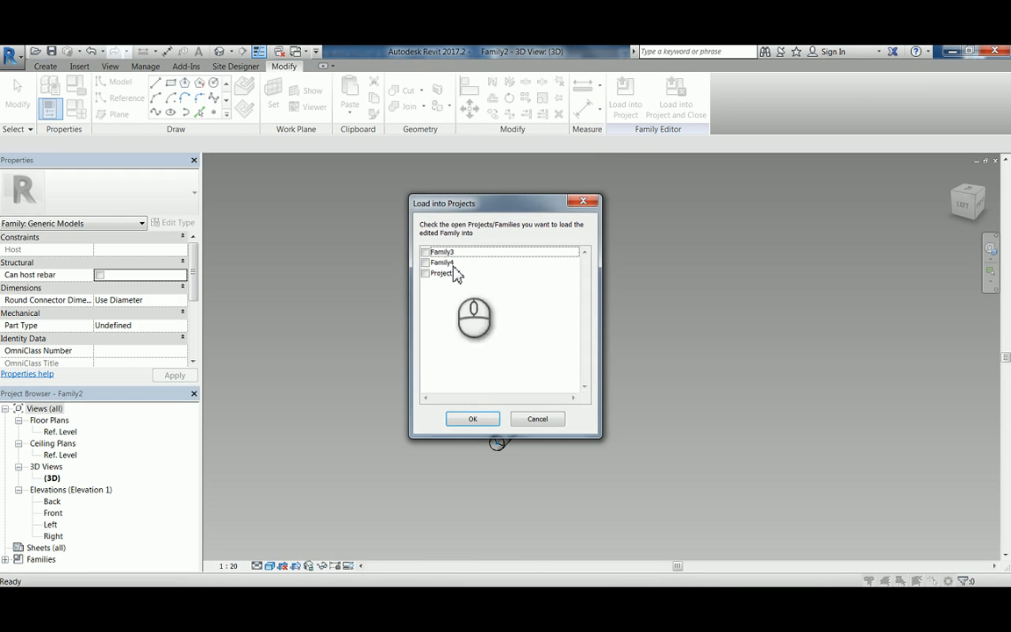
left_click(426, 274)
left_click(472, 419)
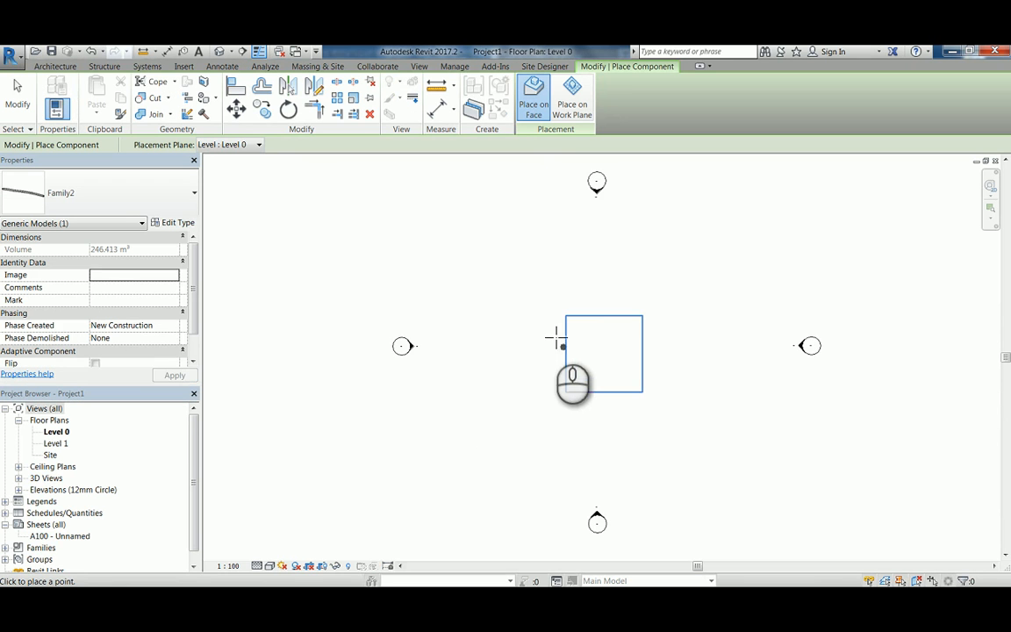
left_click(538, 329)
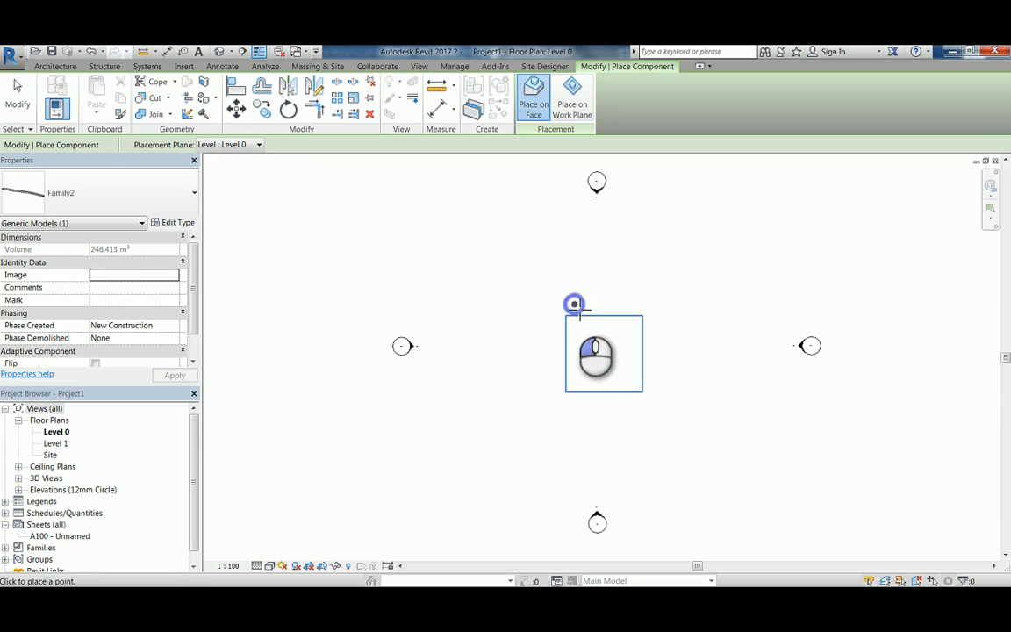
key("Escape")
key("Escape")
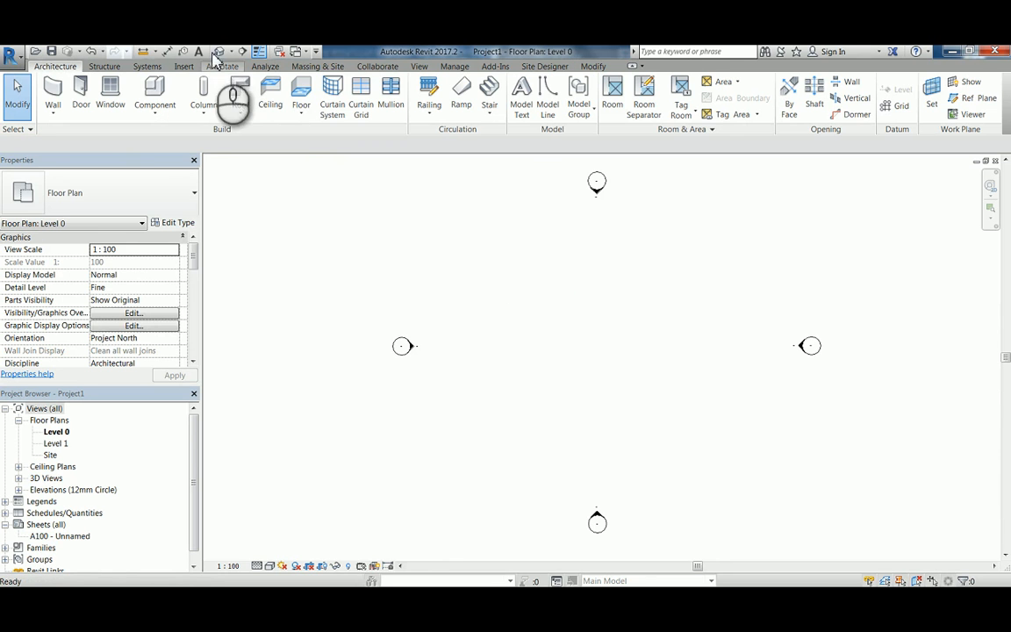
Step: Show the project's default 3D view and examine the placed tunnel from its open end
left_click(216, 51)
middle_click_drag(517, 304, 541, 408, "shift")
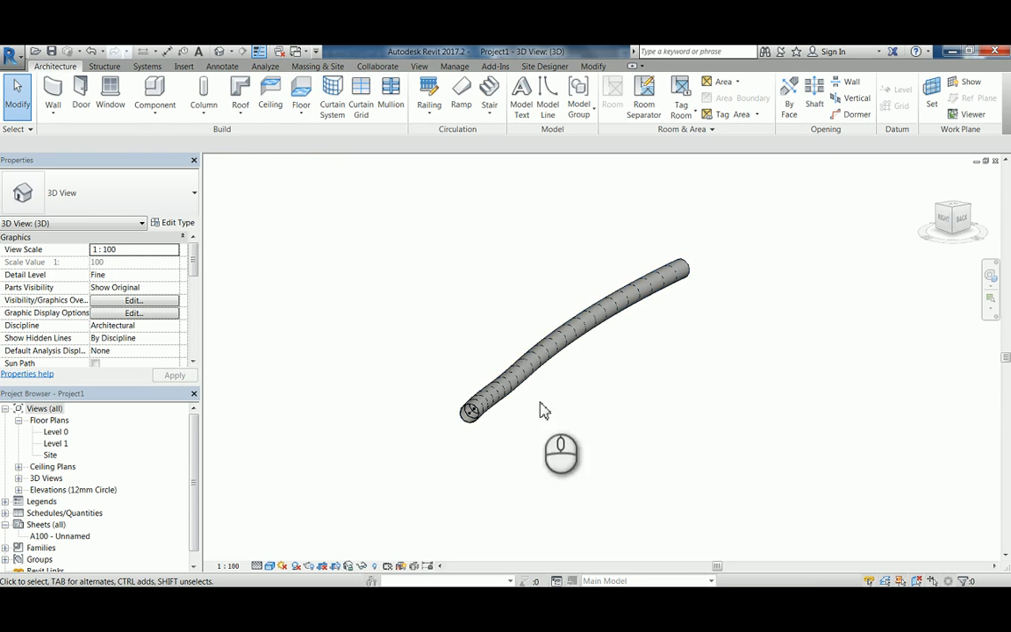
scroll(544, 409, "up", 3)
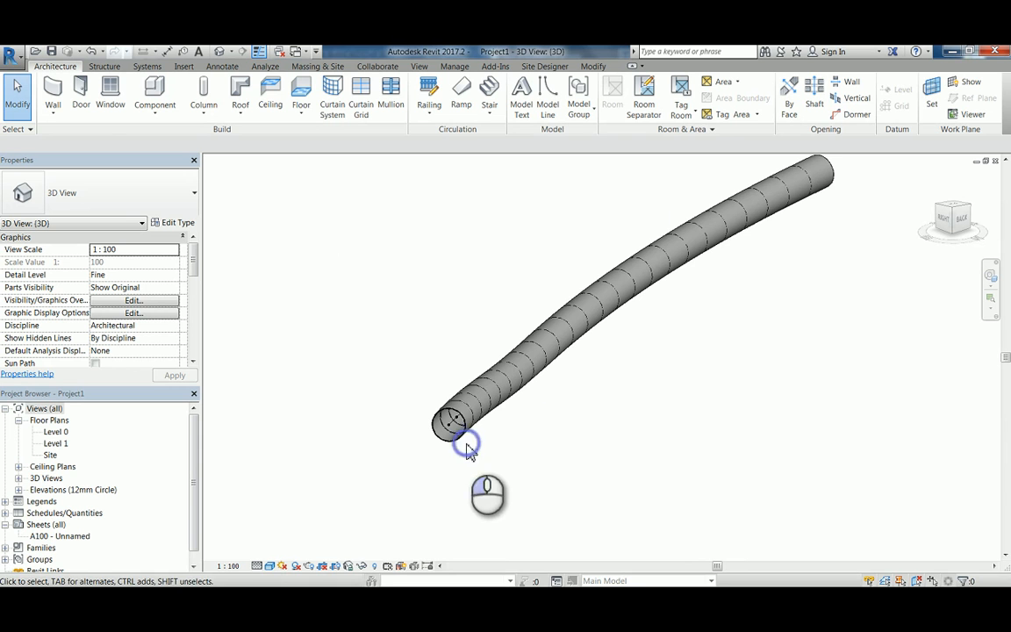
Step: Switch to Navisworks Manage and examine the twin tunnels between the two stations in LKCC-06-MasterFile.nwd
left_click(601, 475)
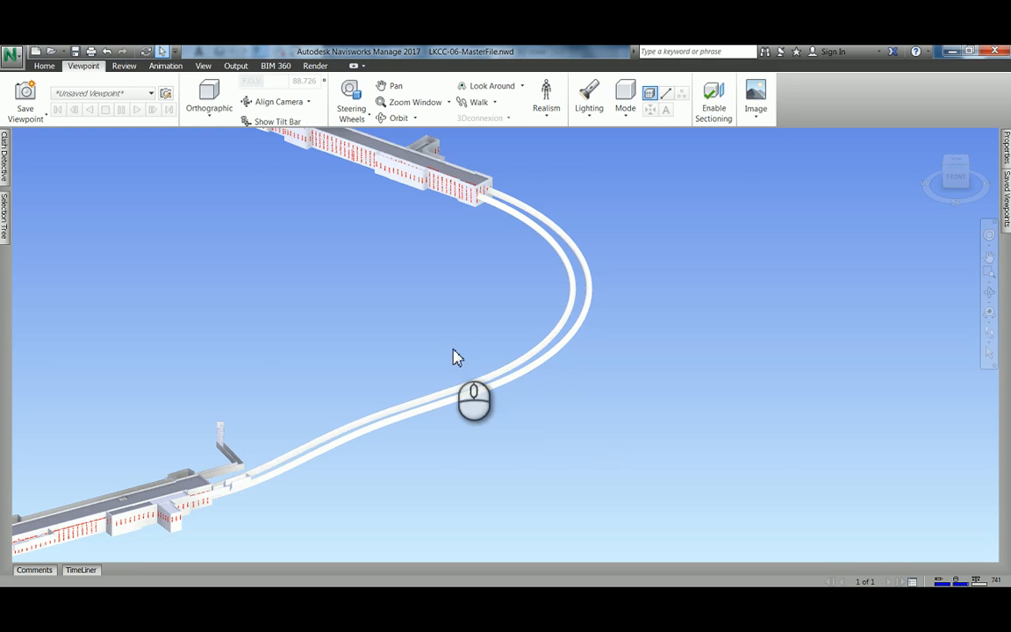
scroll(453, 356, "up", 3)
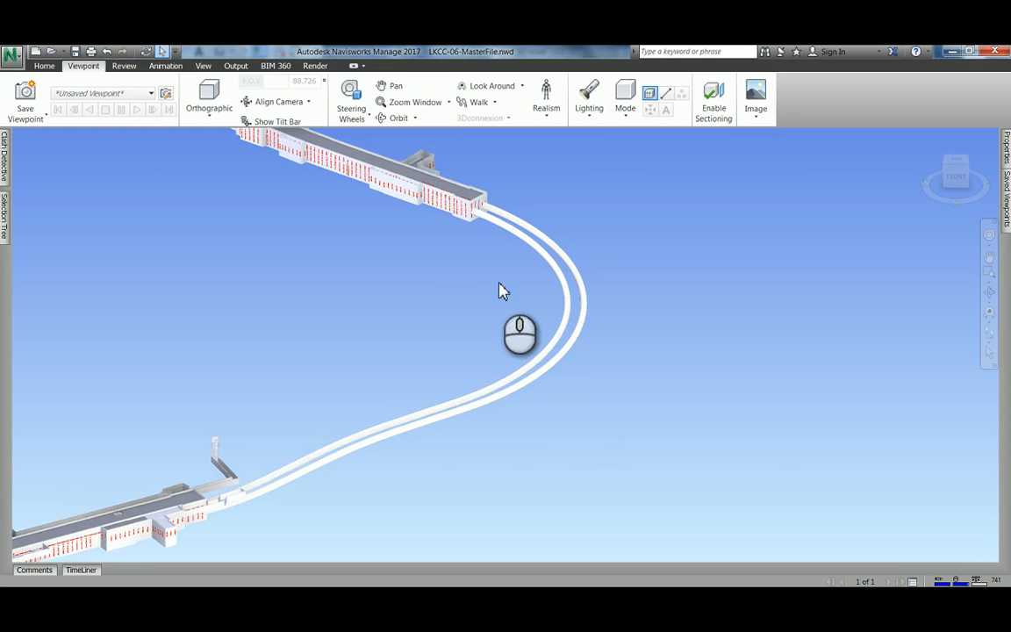
scroll(533, 320, "up", 3)
left_click(567, 316)
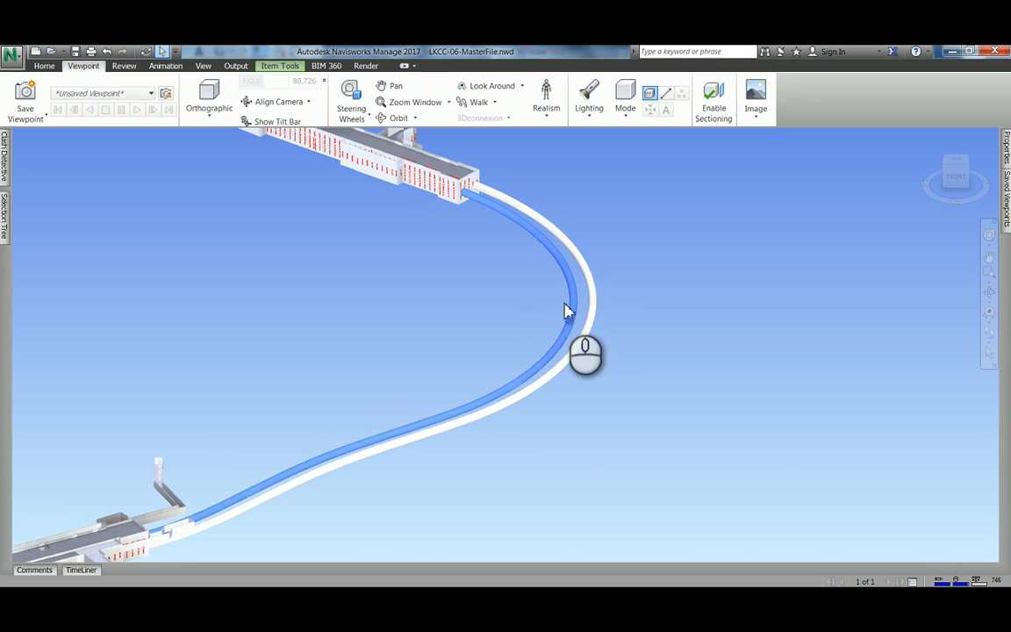
middle_click_drag(565, 312, 523, 333)
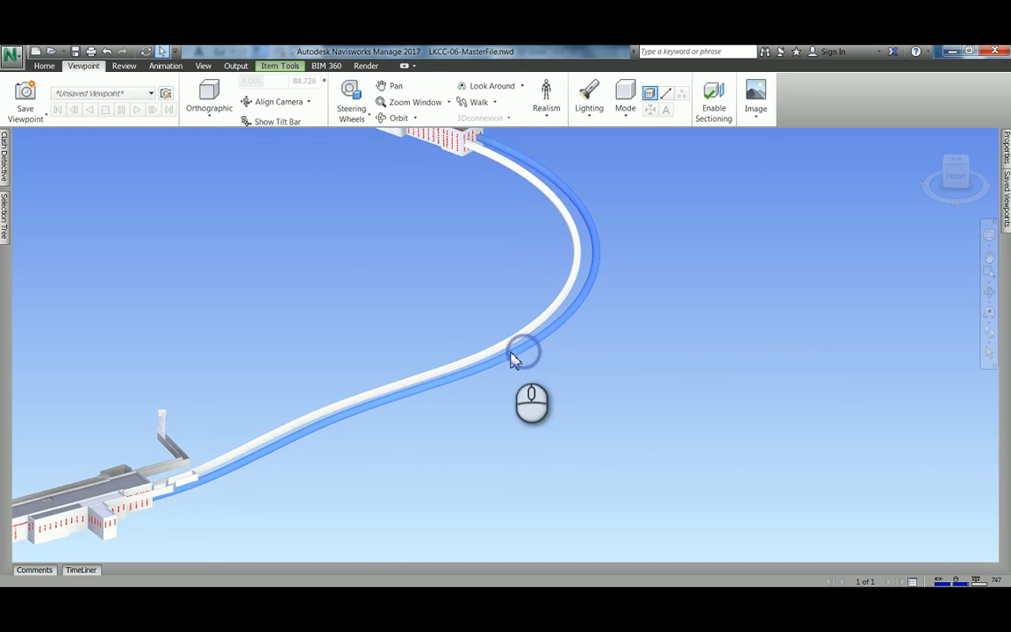
scroll(410, 345, "down", 2)
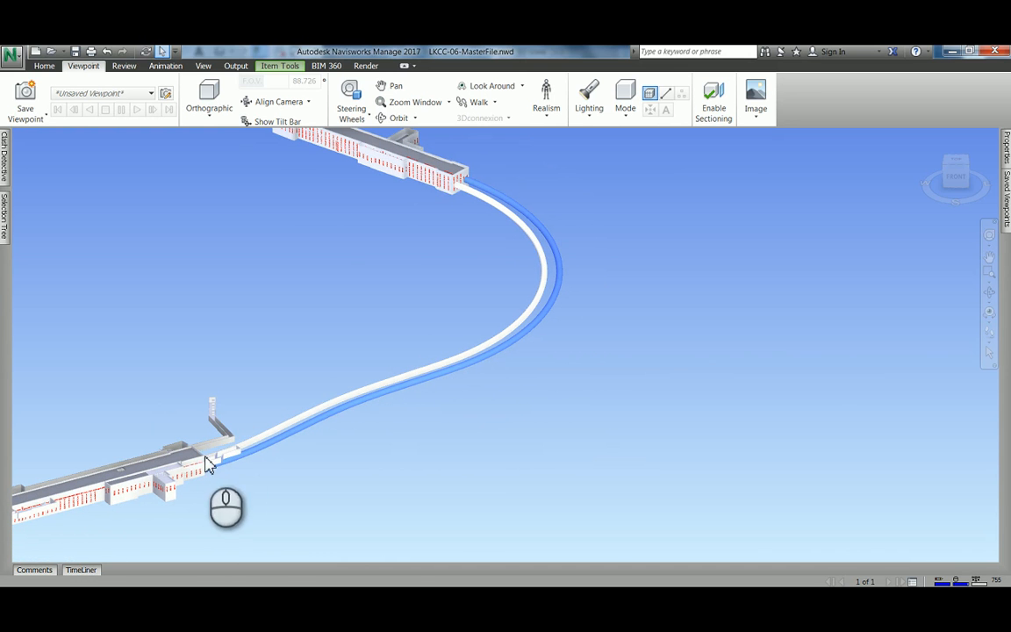
left_click(483, 202)
left_click(488, 201)
left_click(504, 196)
left_click(223, 211)
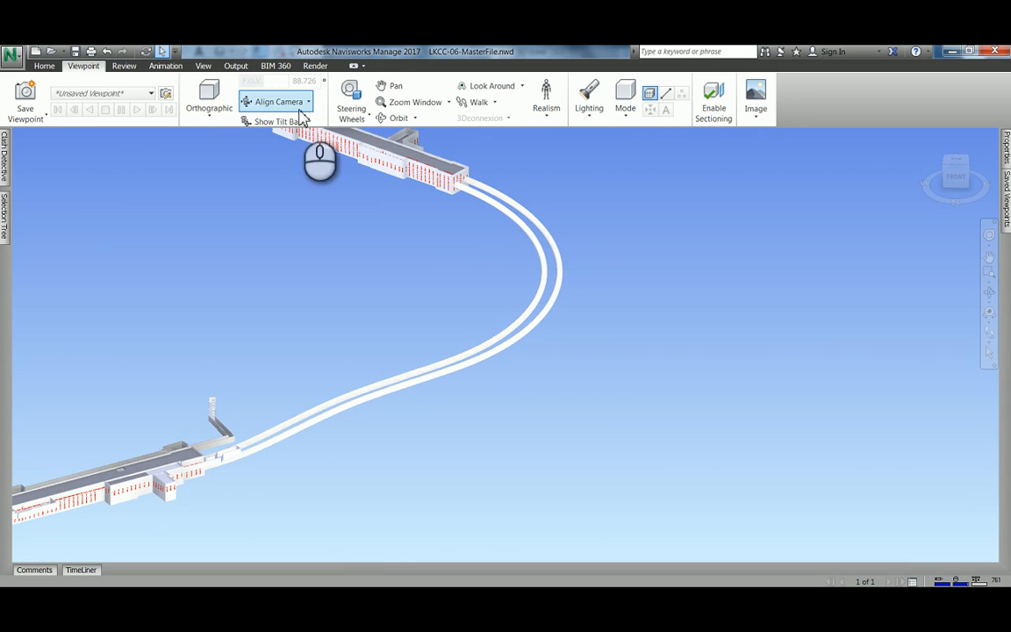
Step: Enable sectioning on the master model and examine the twin tunnels where the section plane cuts them
left_click(715, 100)
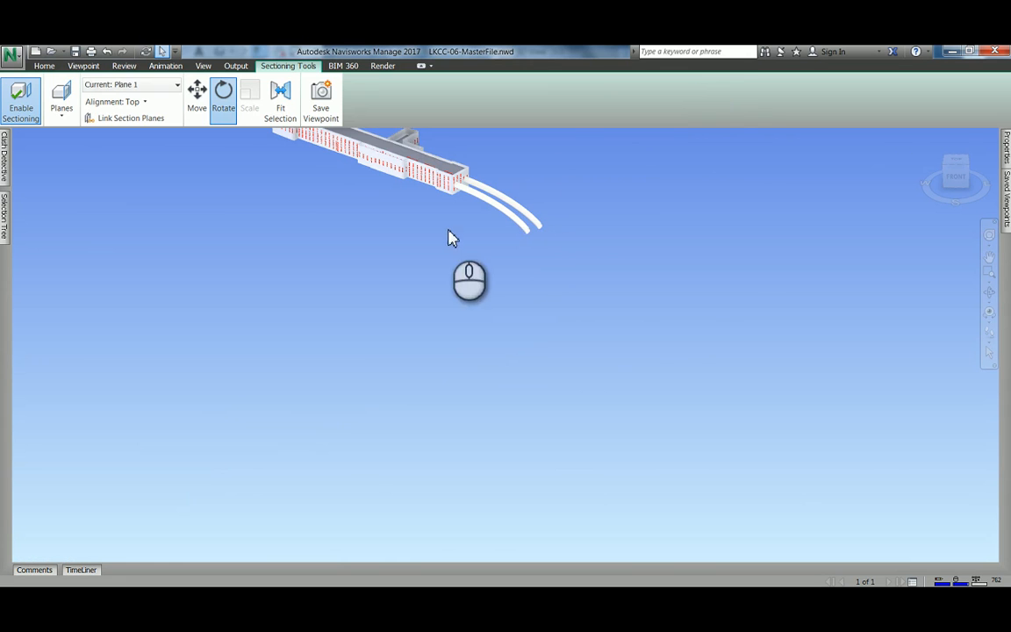
scroll(514, 263, "up", 3)
scroll(471, 335, "up", 6)
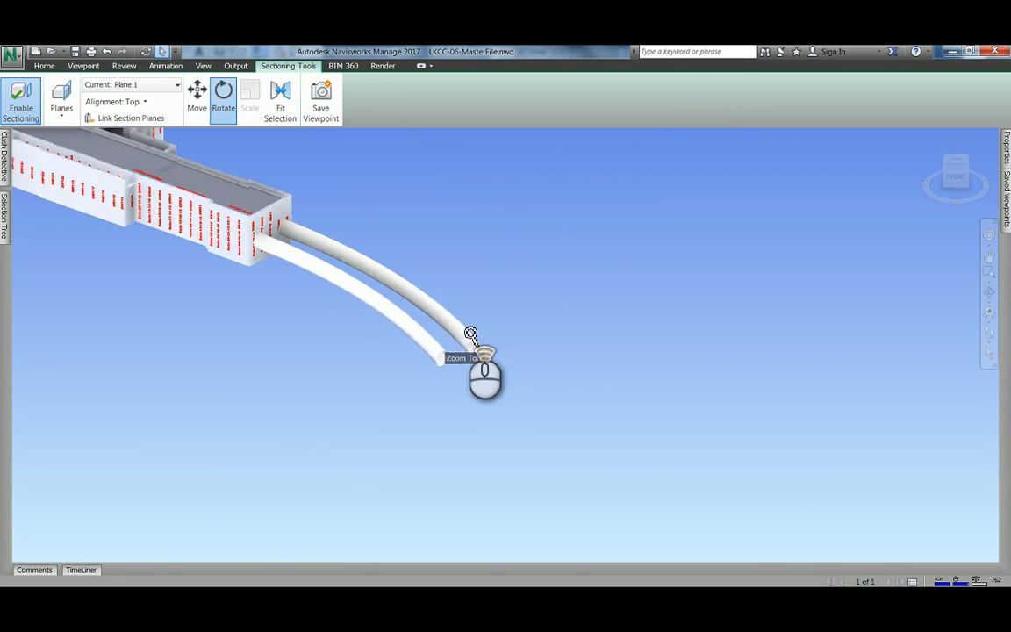
middle_click_drag(406, 383, 452, 265)
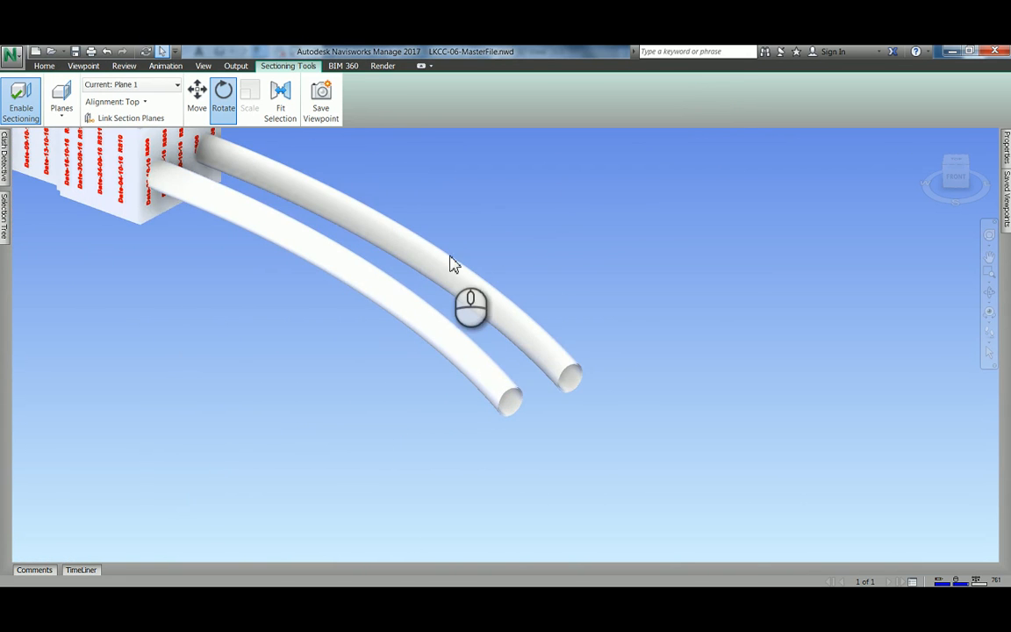
middle_click_drag(564, 281, 566, 300, "shift")
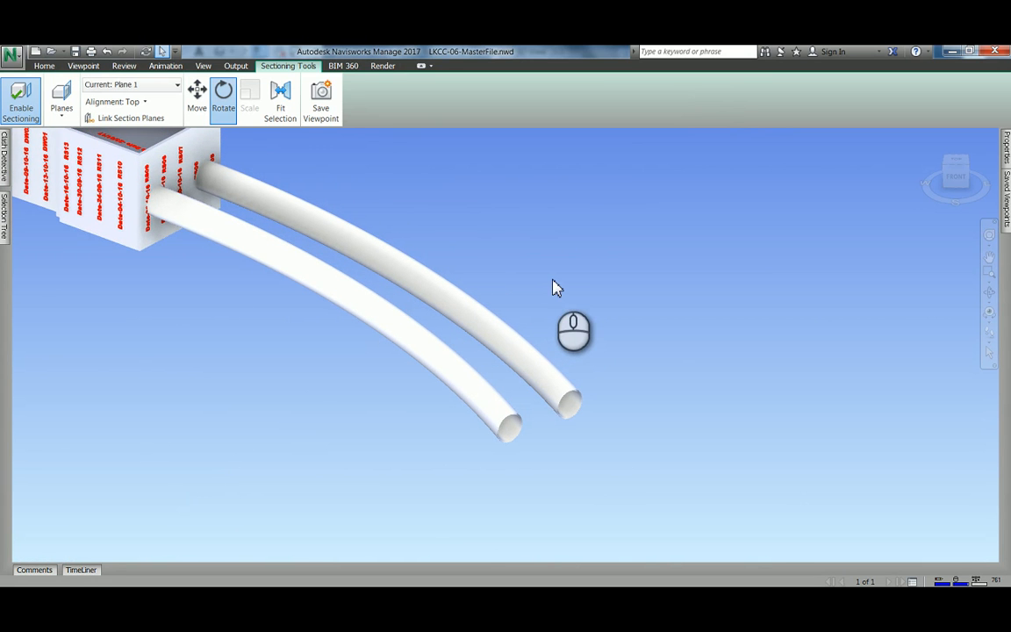